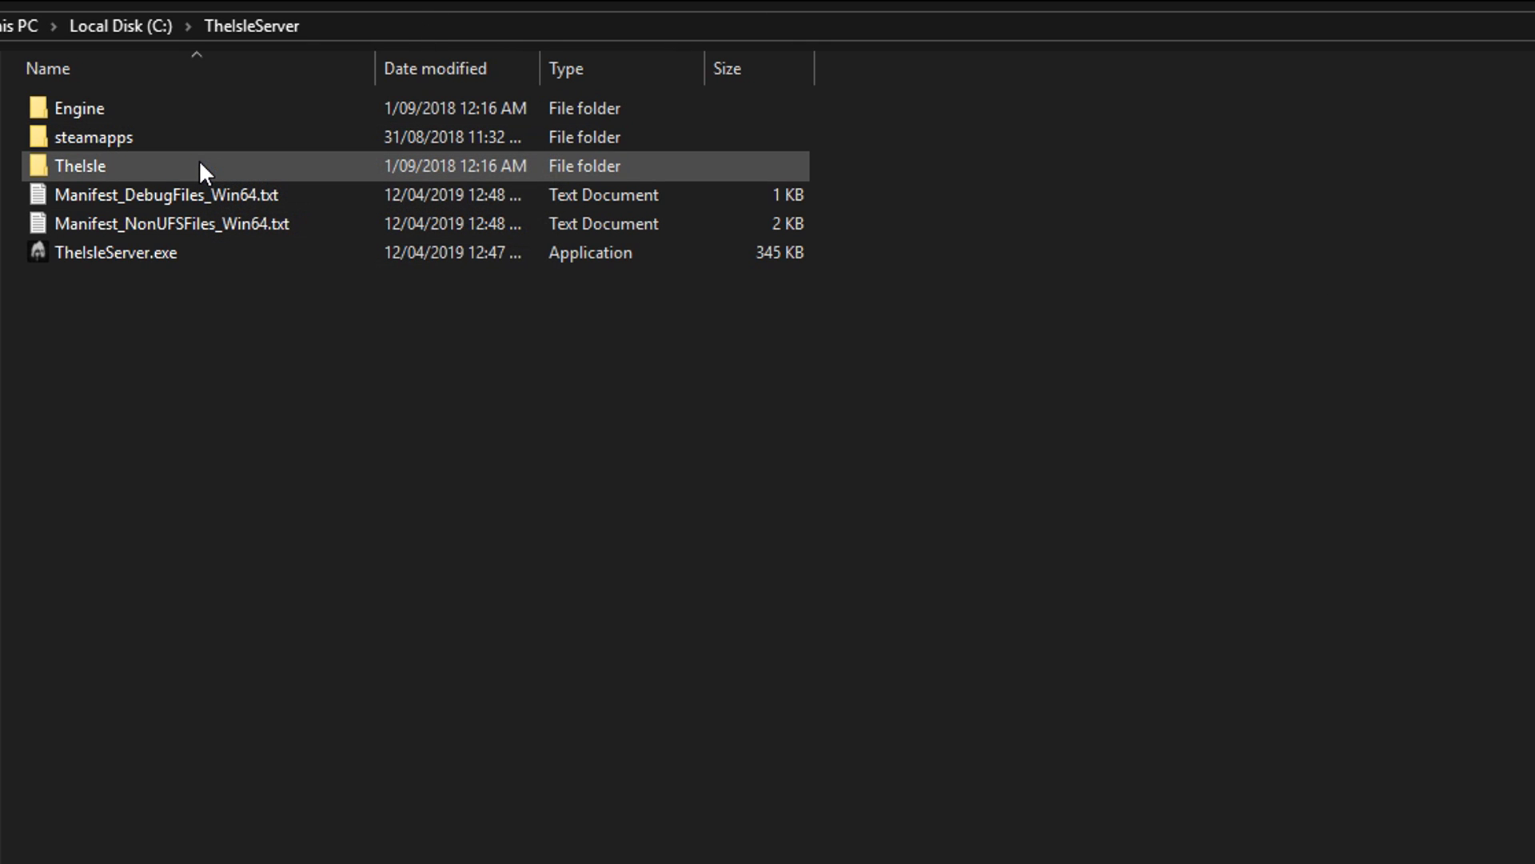
Step: Open the survival player data folder at TheIsle\Saved\Databases\Survival\Players inside TheIsleServer
mouse_move(200, 164)
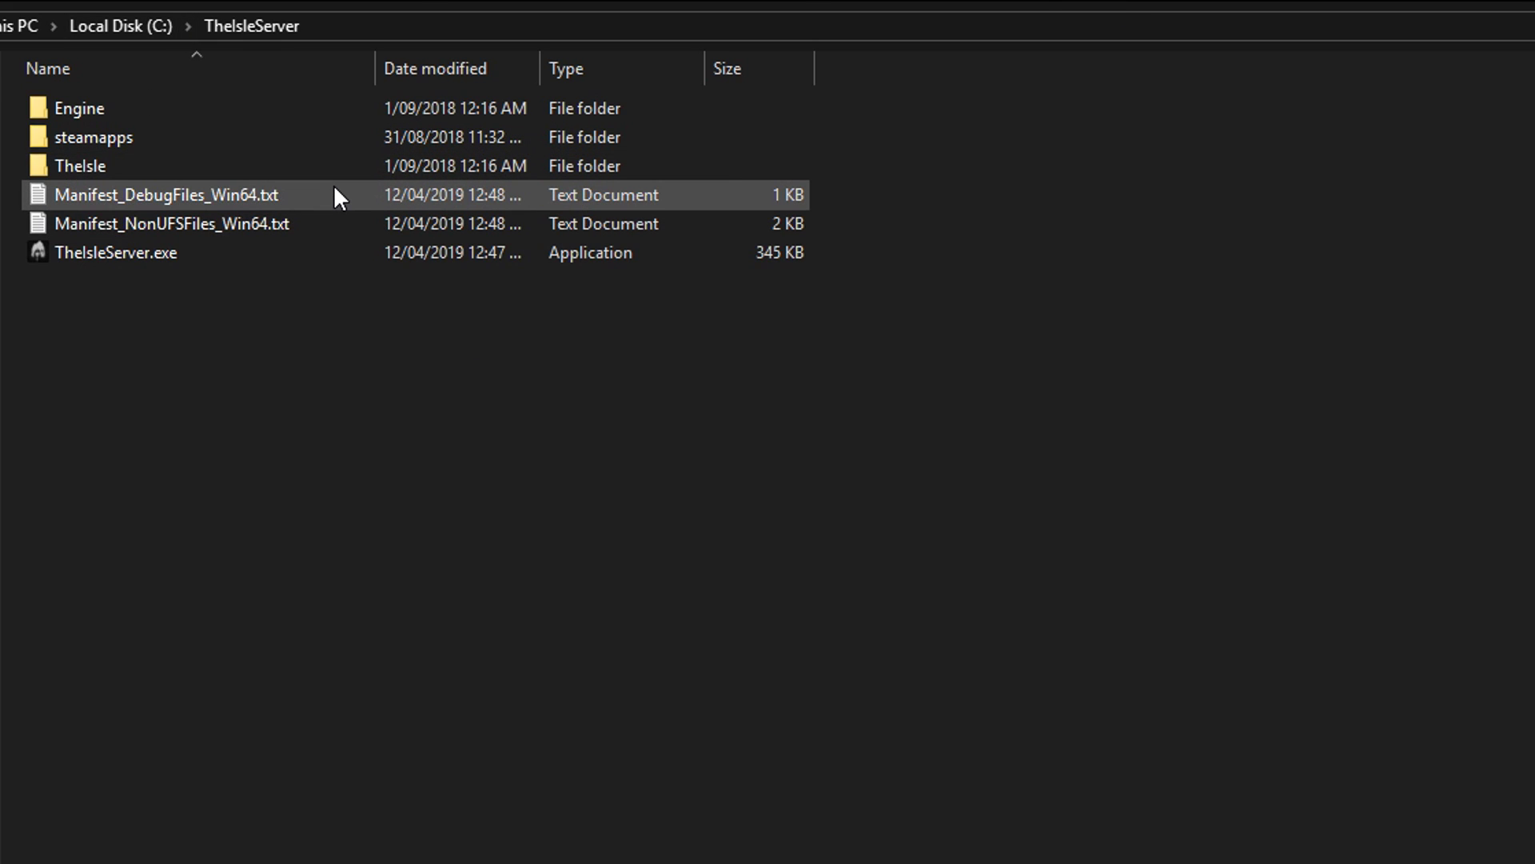
mouse_move(307, 165)
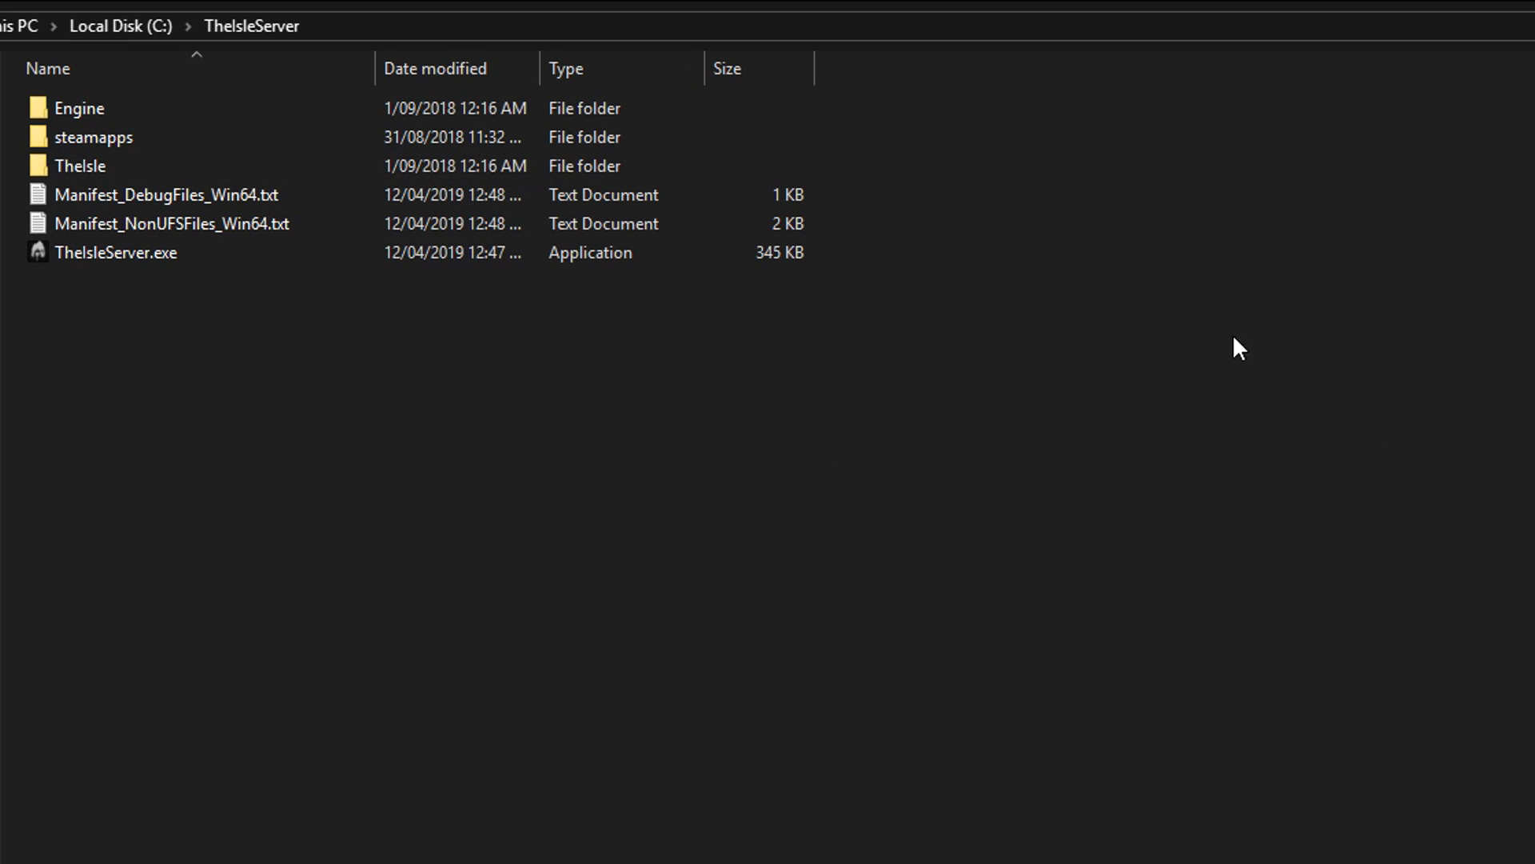
double_click(253, 160)
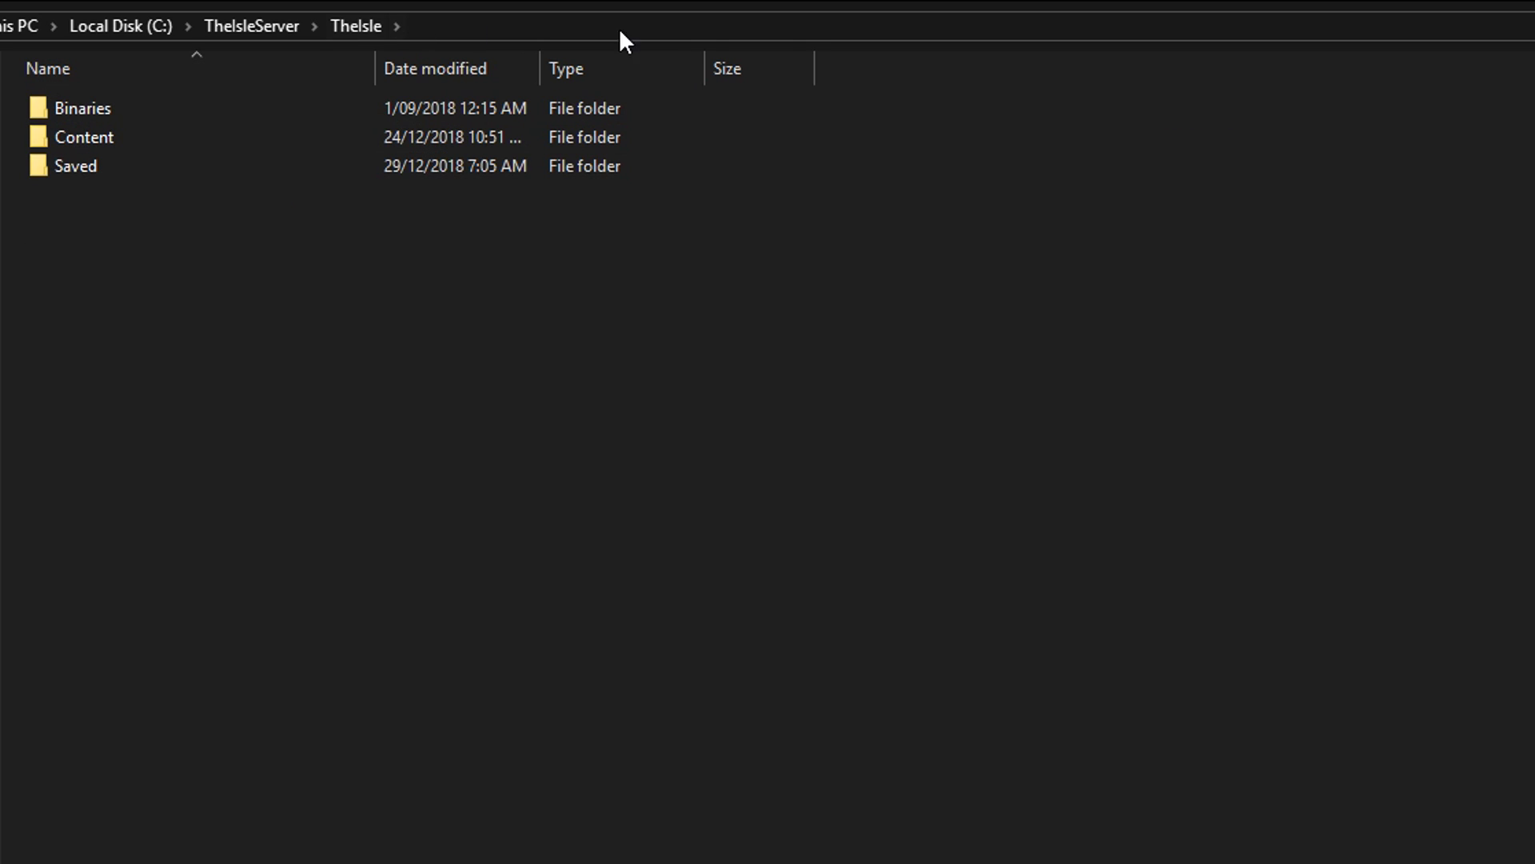
double_click(70, 169)
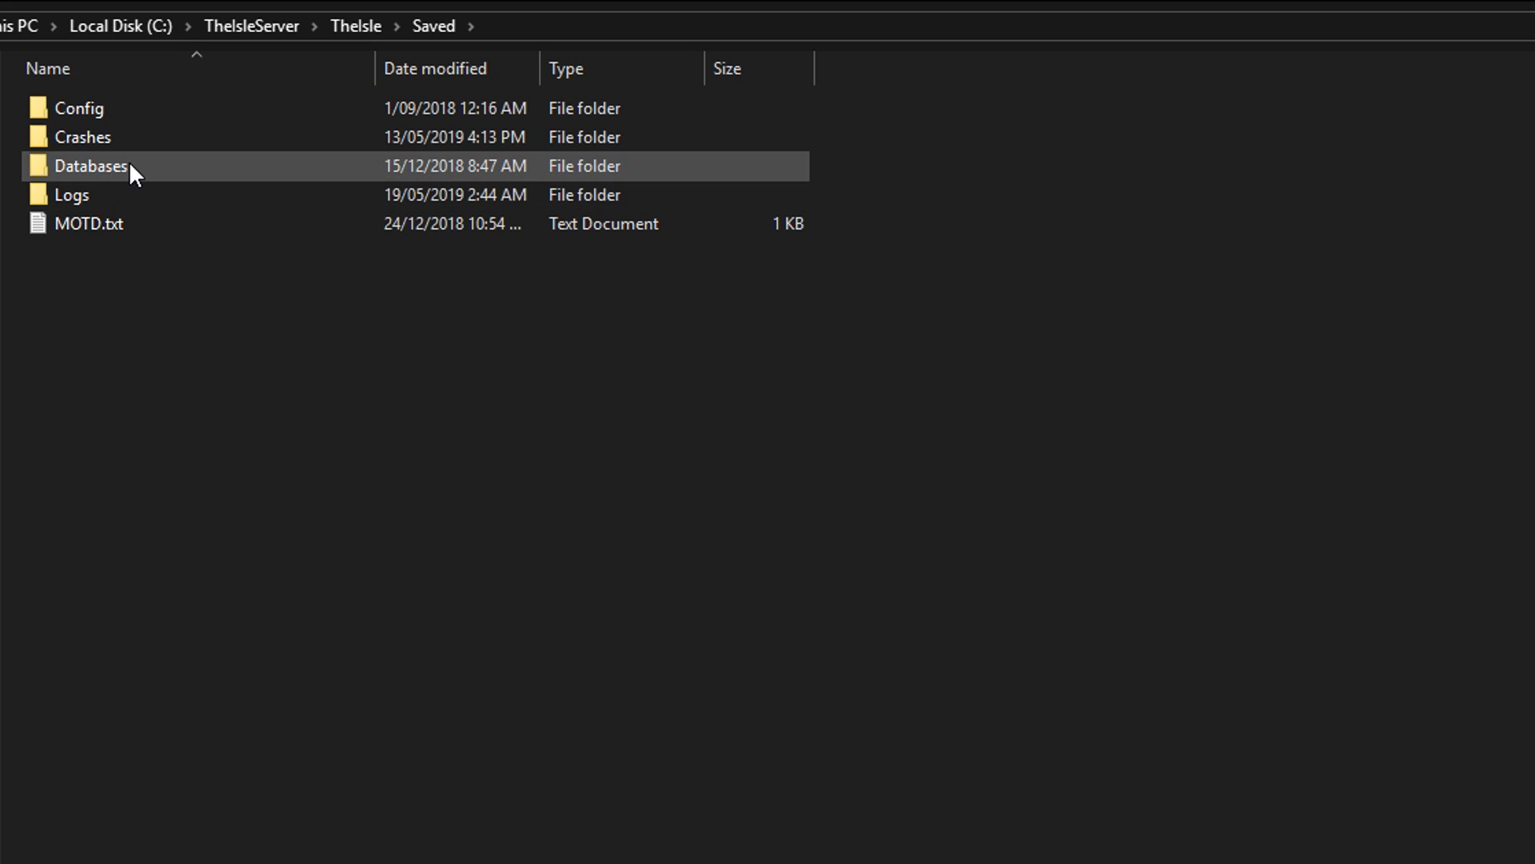
double_click(160, 168)
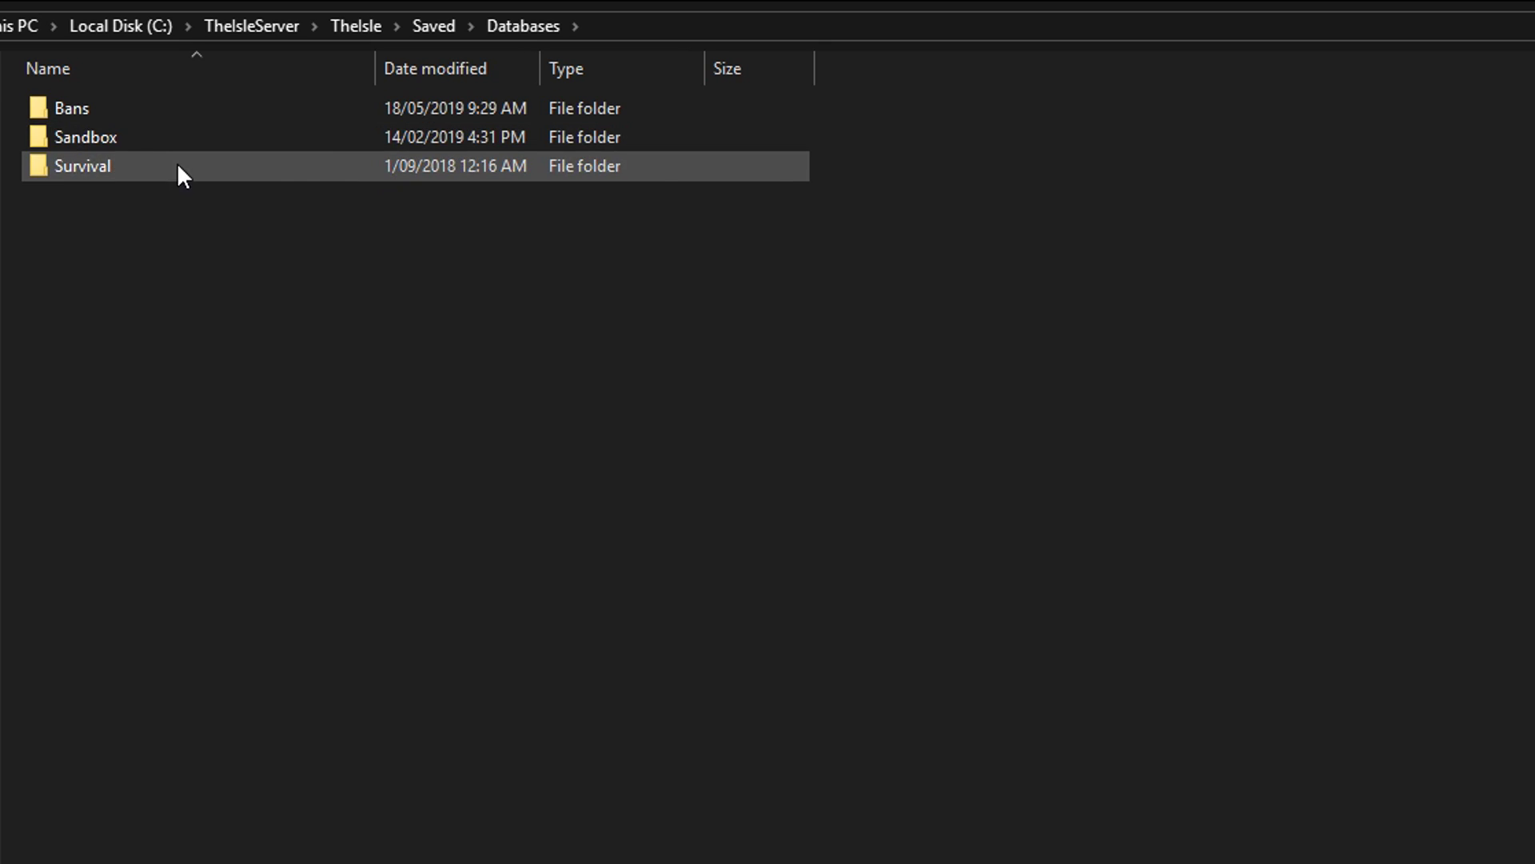
double_click(118, 165)
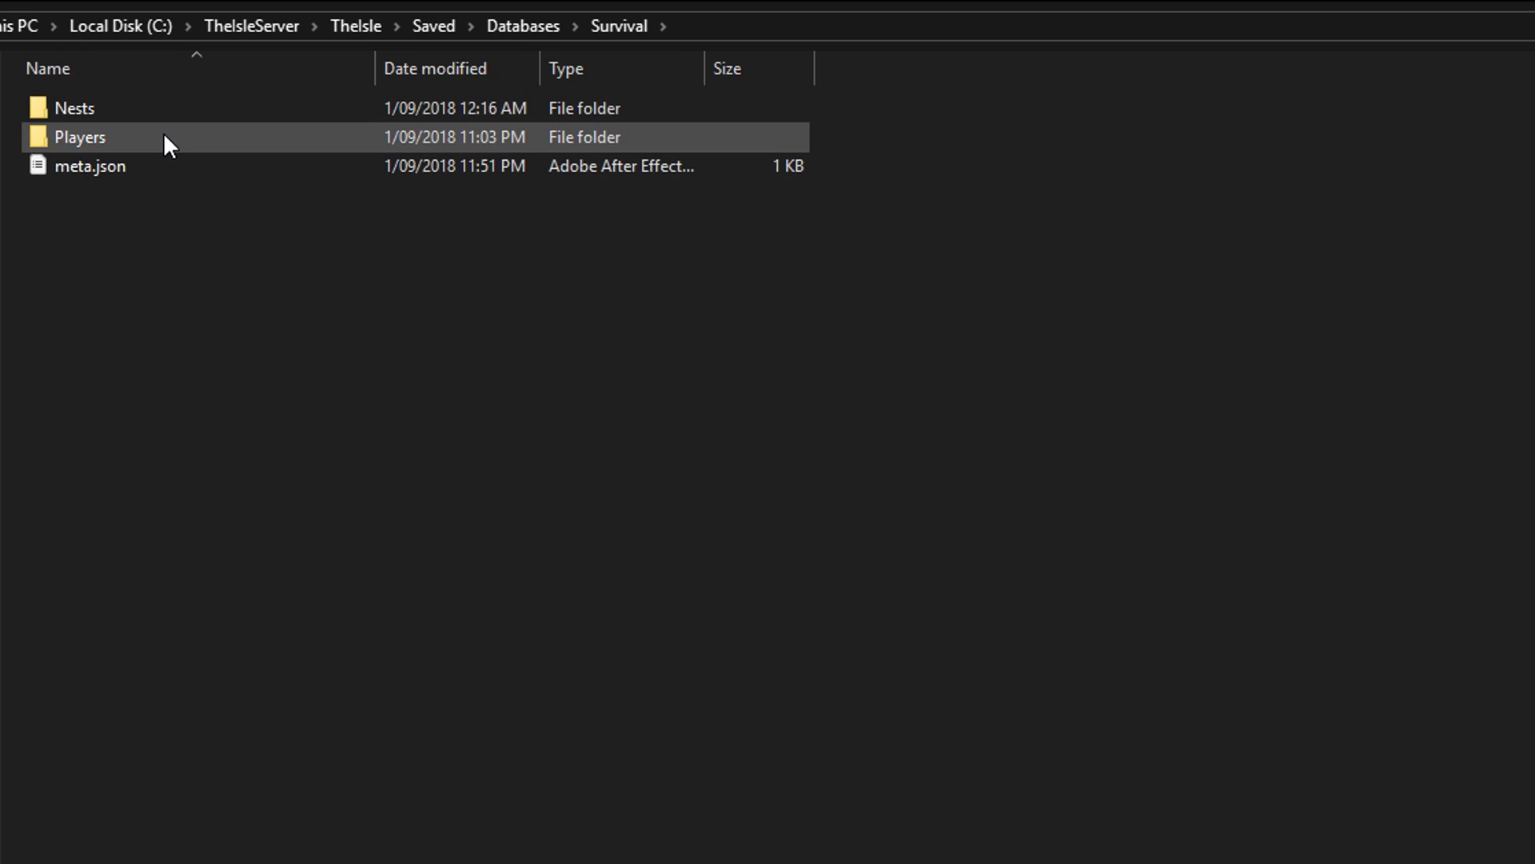
double_click(157, 139)
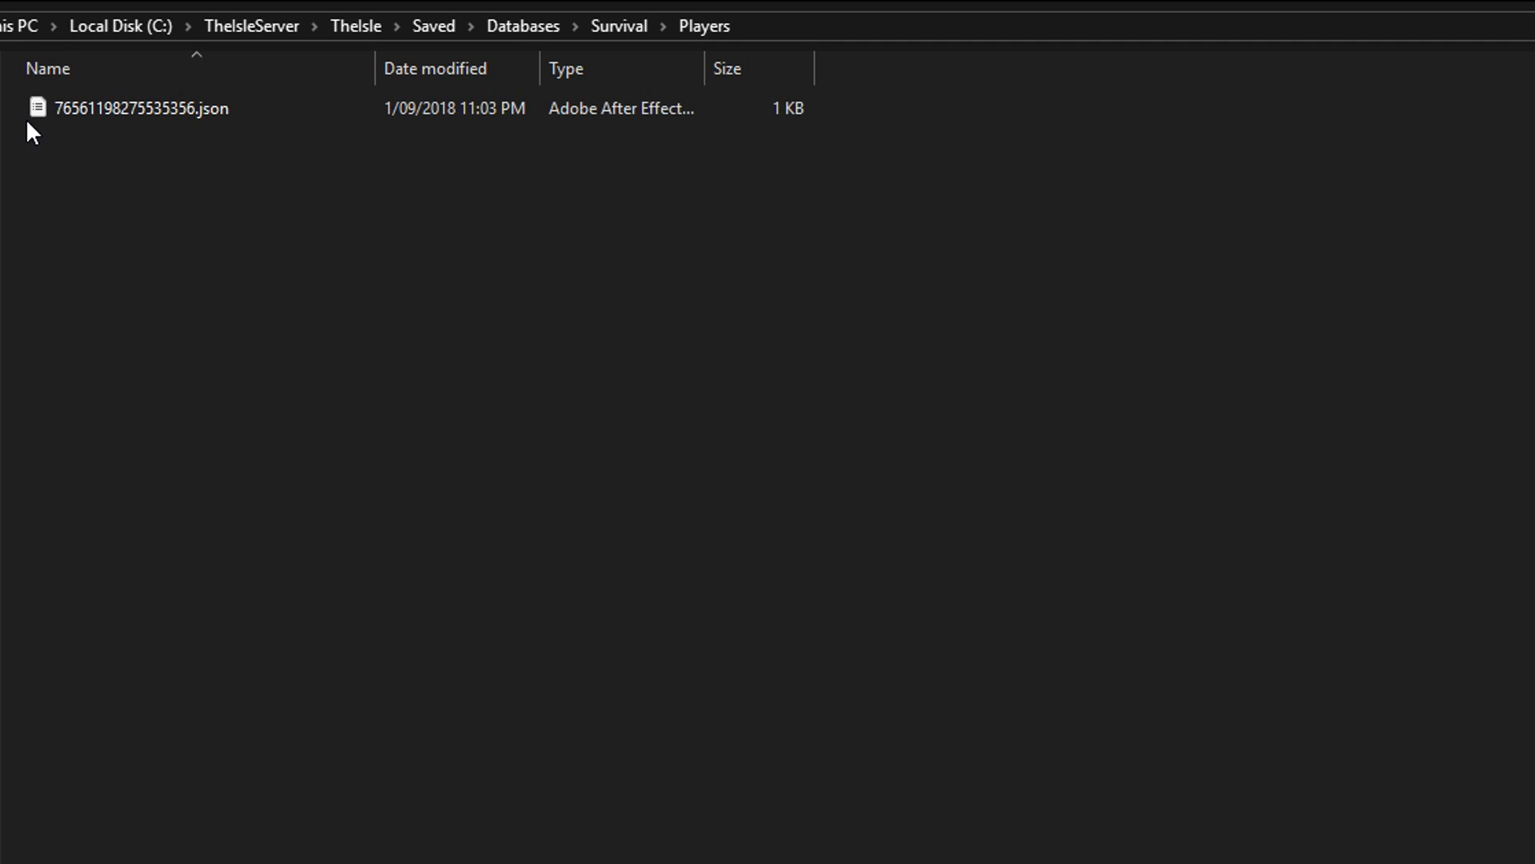
Step: Open the player's JSON file for editing in Notepad++
click(197, 114)
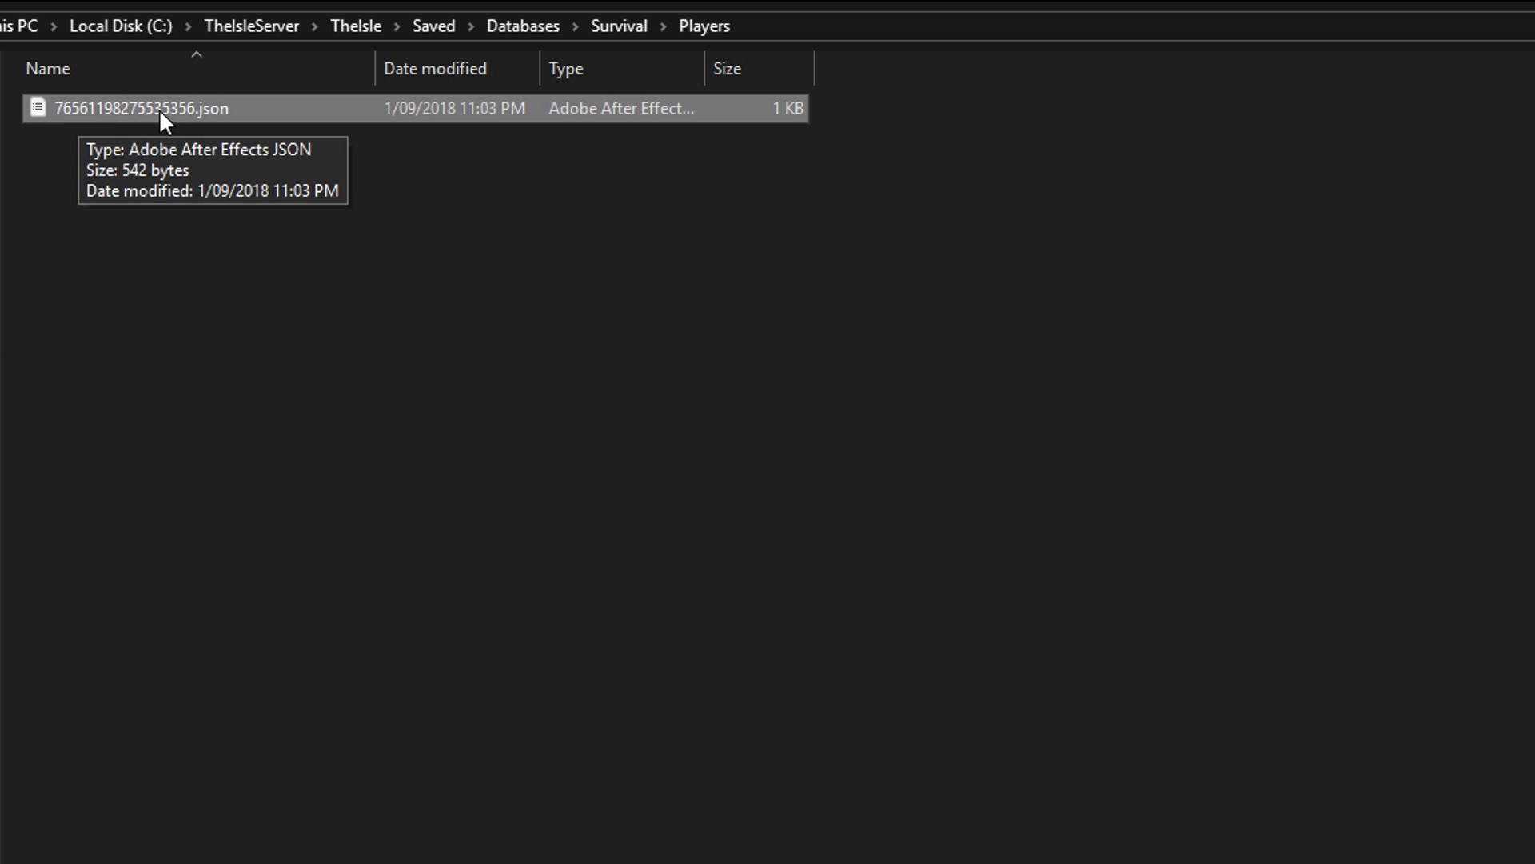
right_click(178, 117)
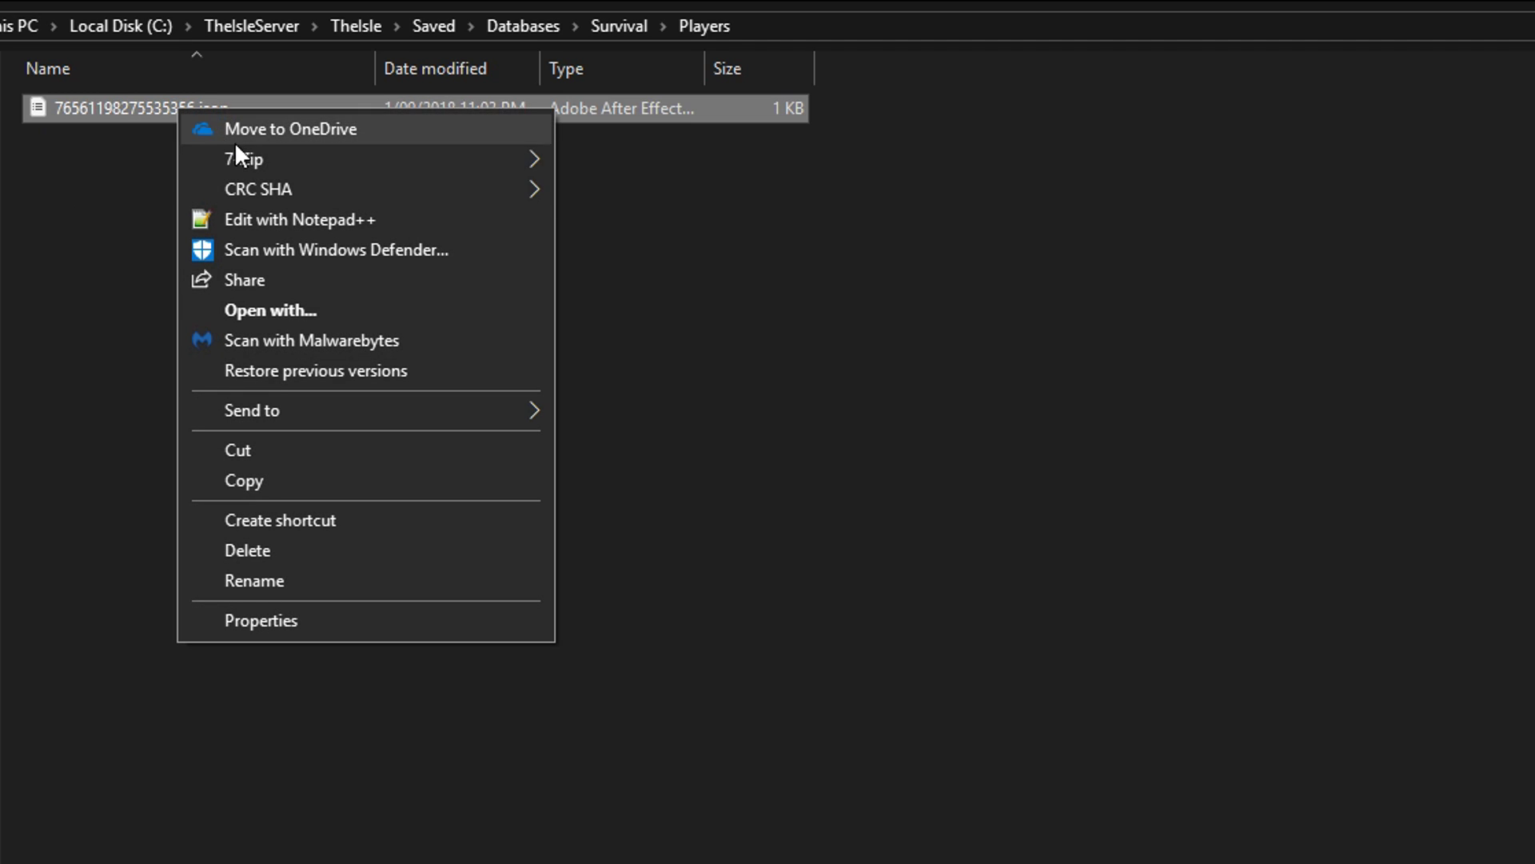
click(302, 220)
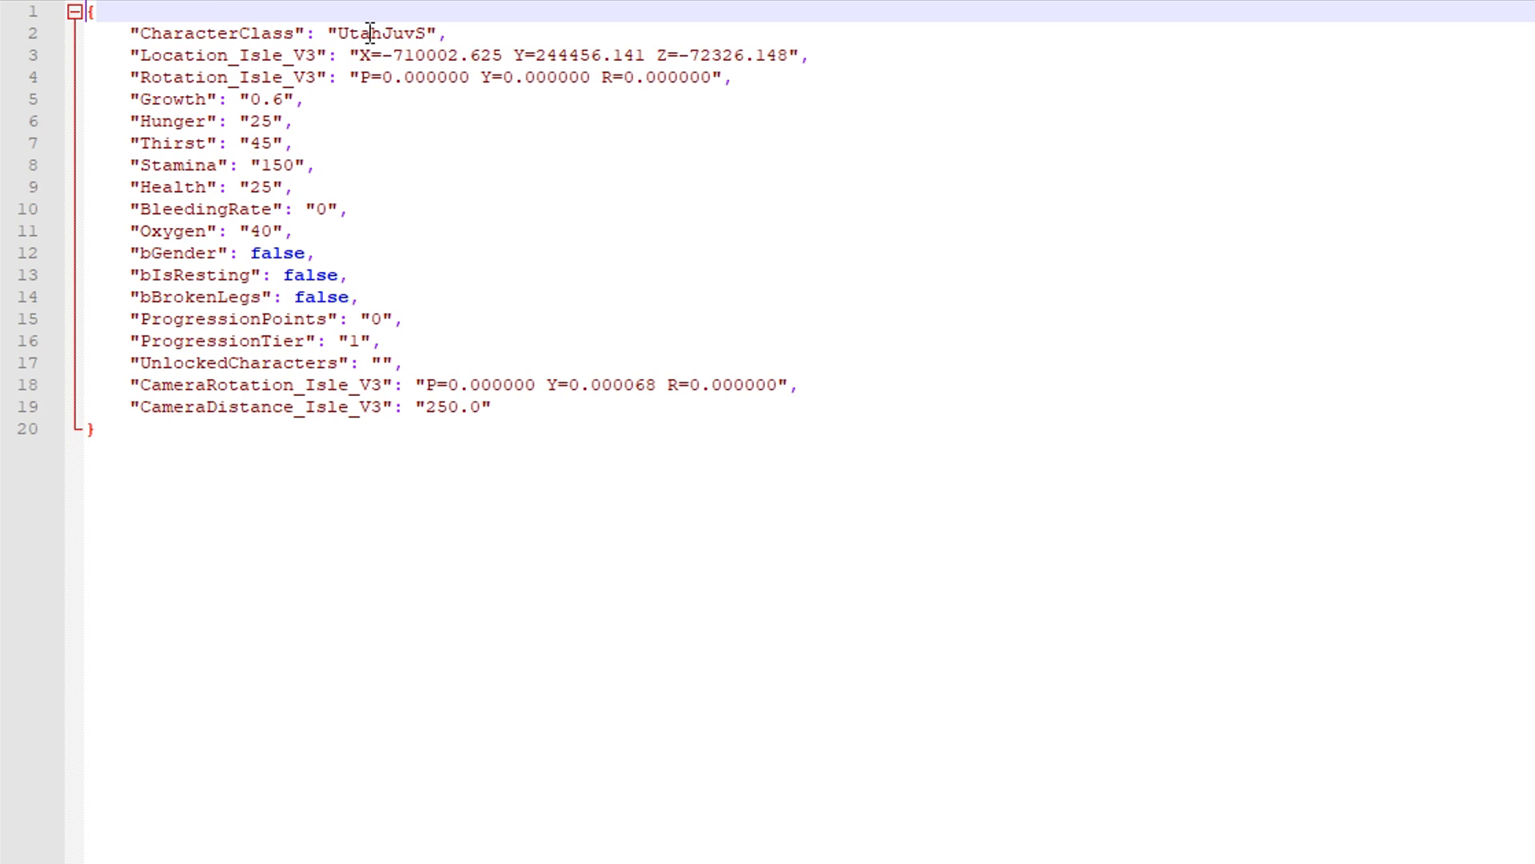
Step: Replace the CharacterClass value with RexAdultS
drag(338, 30, 432, 30)
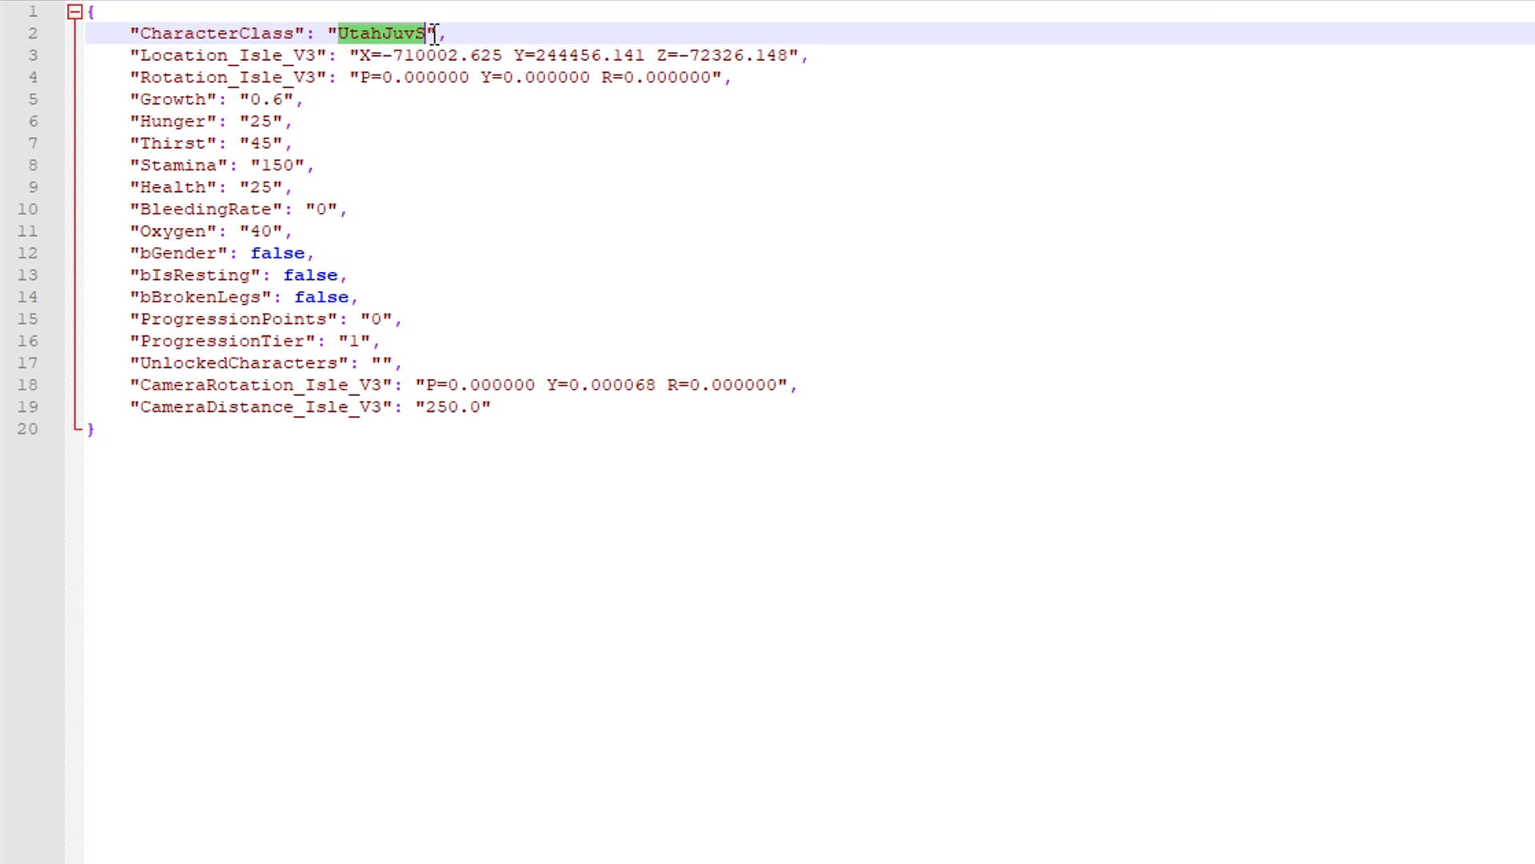
click(422, 32)
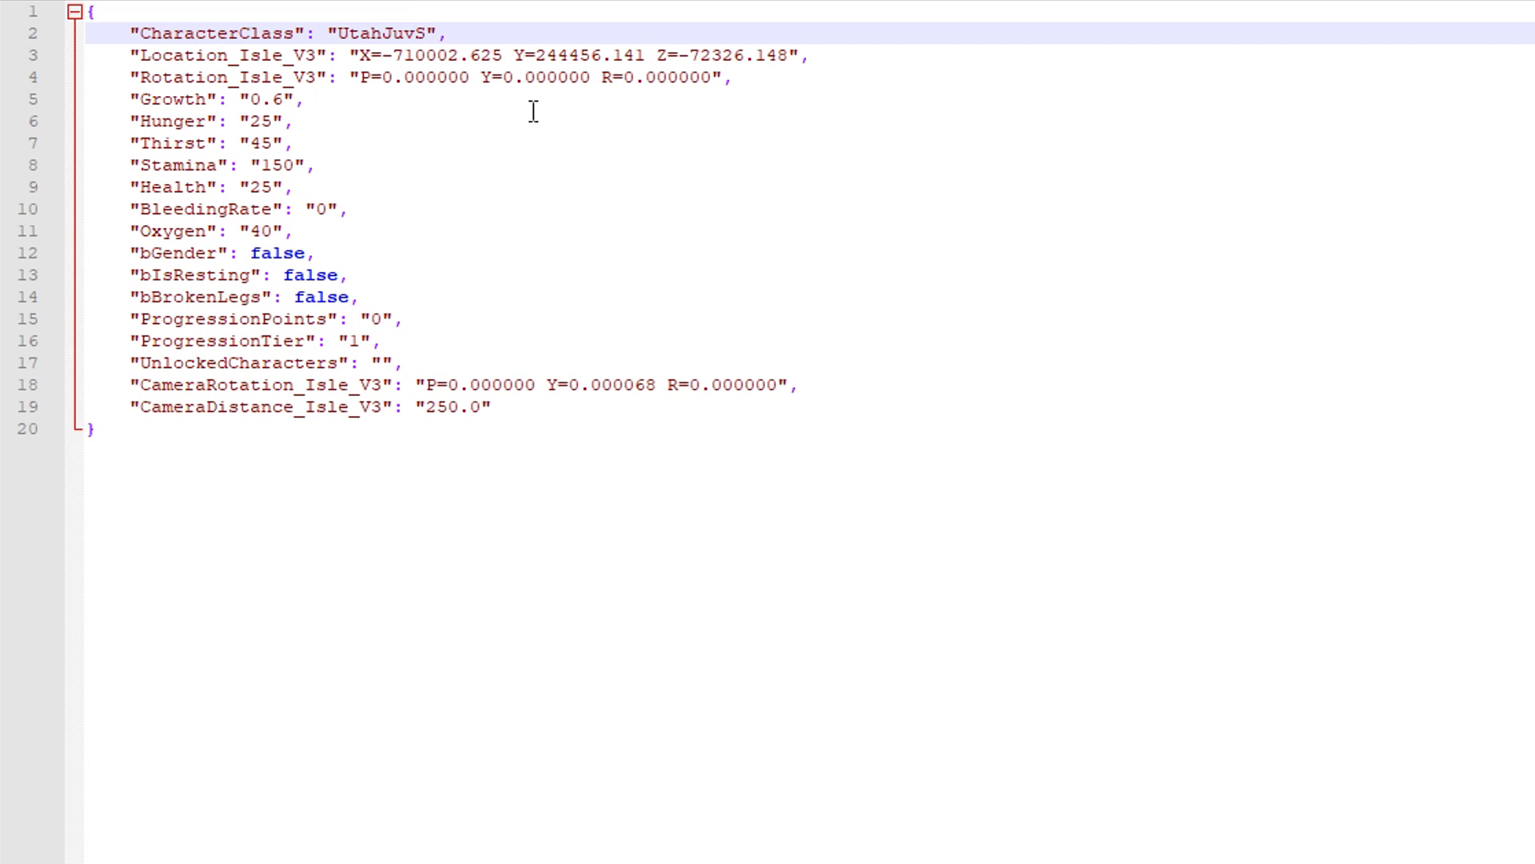
click(343, 33)
key(Left)
key(Left)
key(Left)
key(Left)
key(Left)
key(Left)
key(Left)
key(Left)
drag(339, 33, 427, 33)
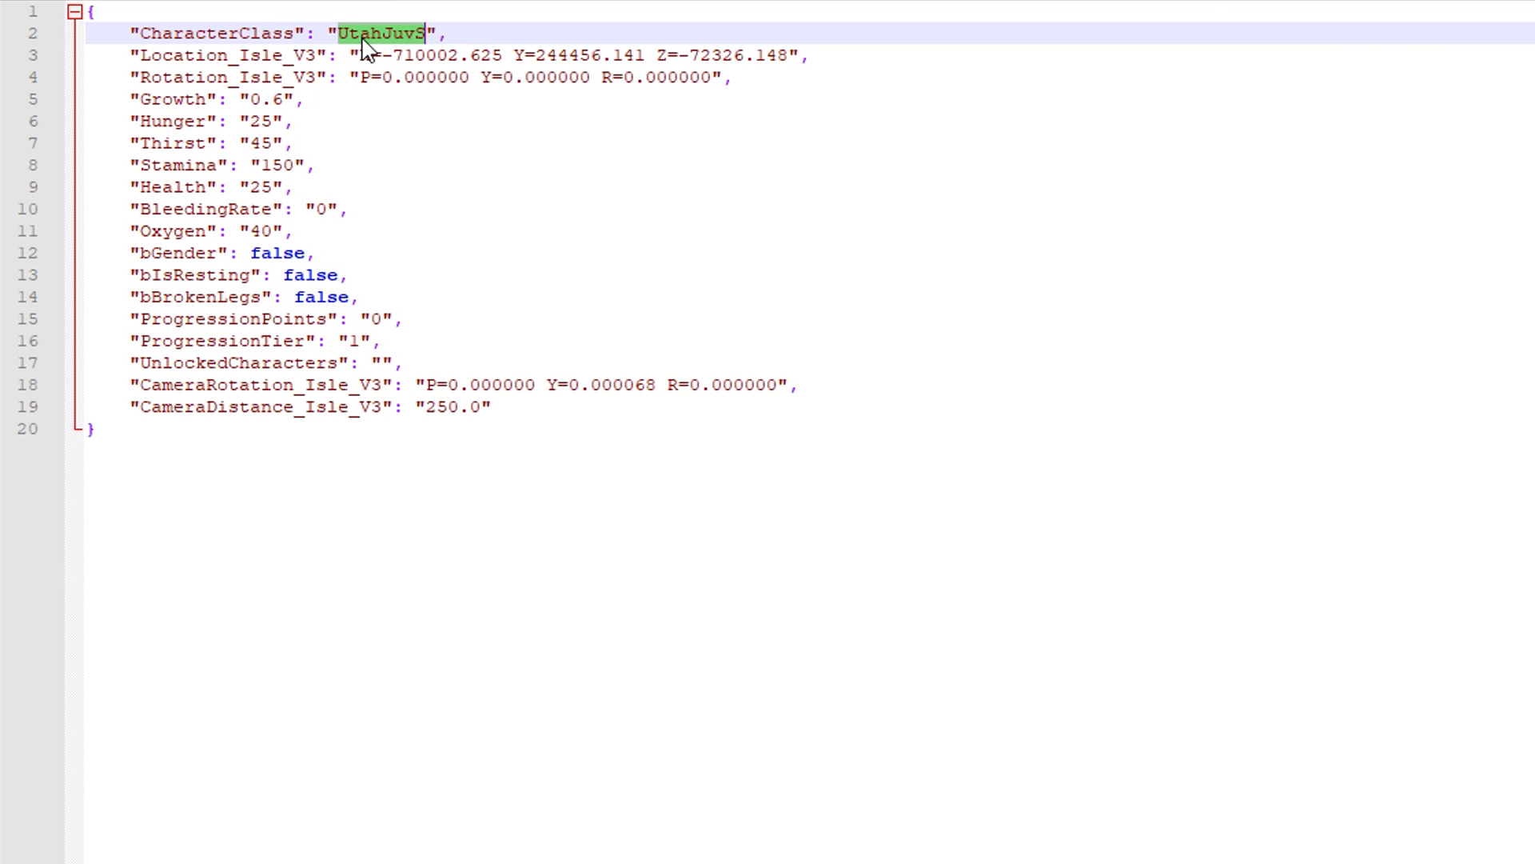
text(Rex)
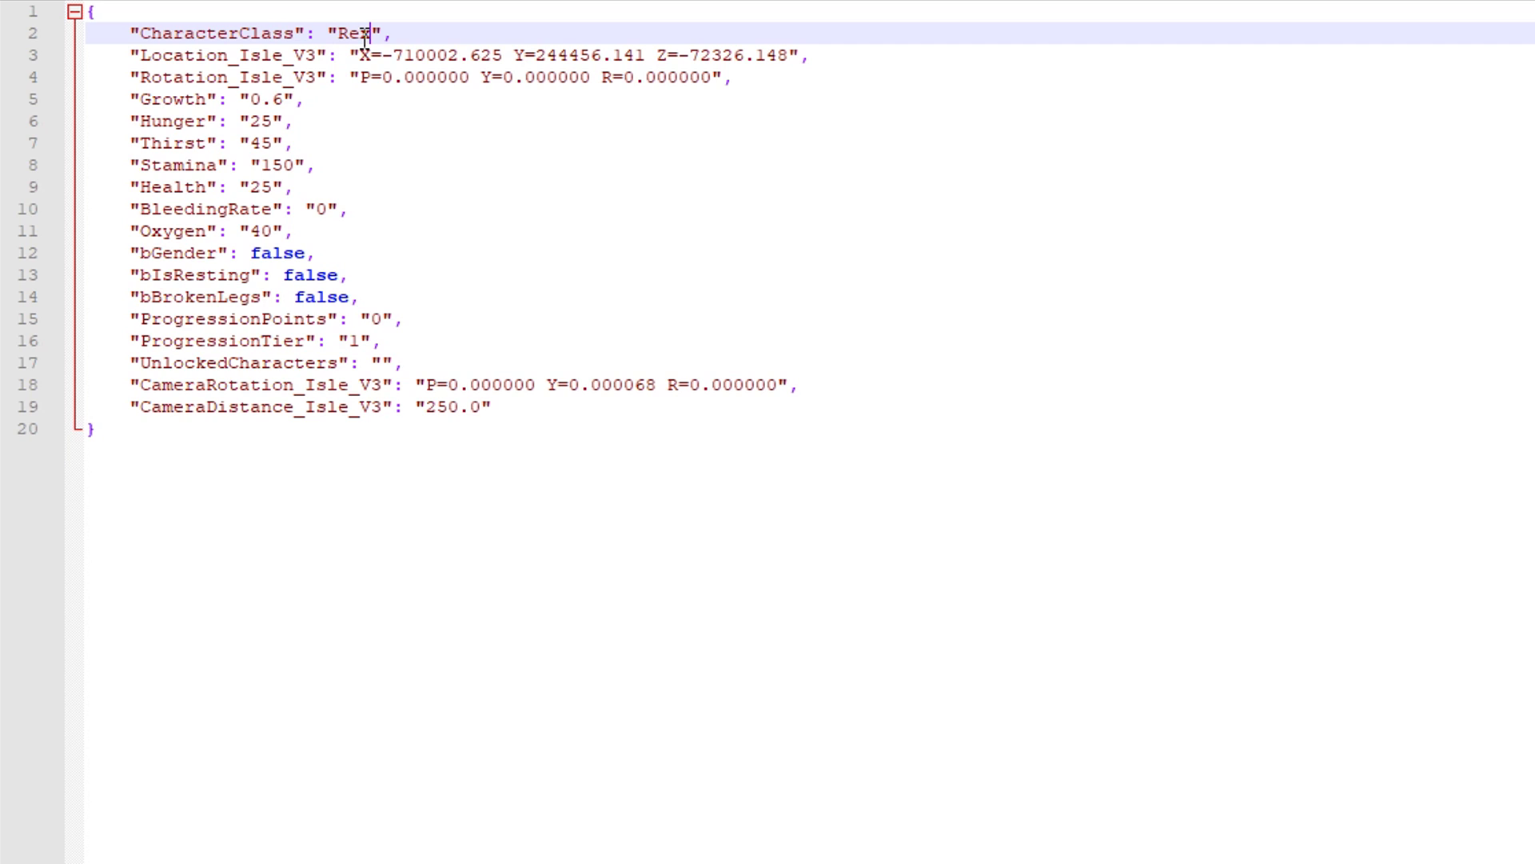
text(AdultS)
click(136, 99)
drag(136, 99, 206, 99)
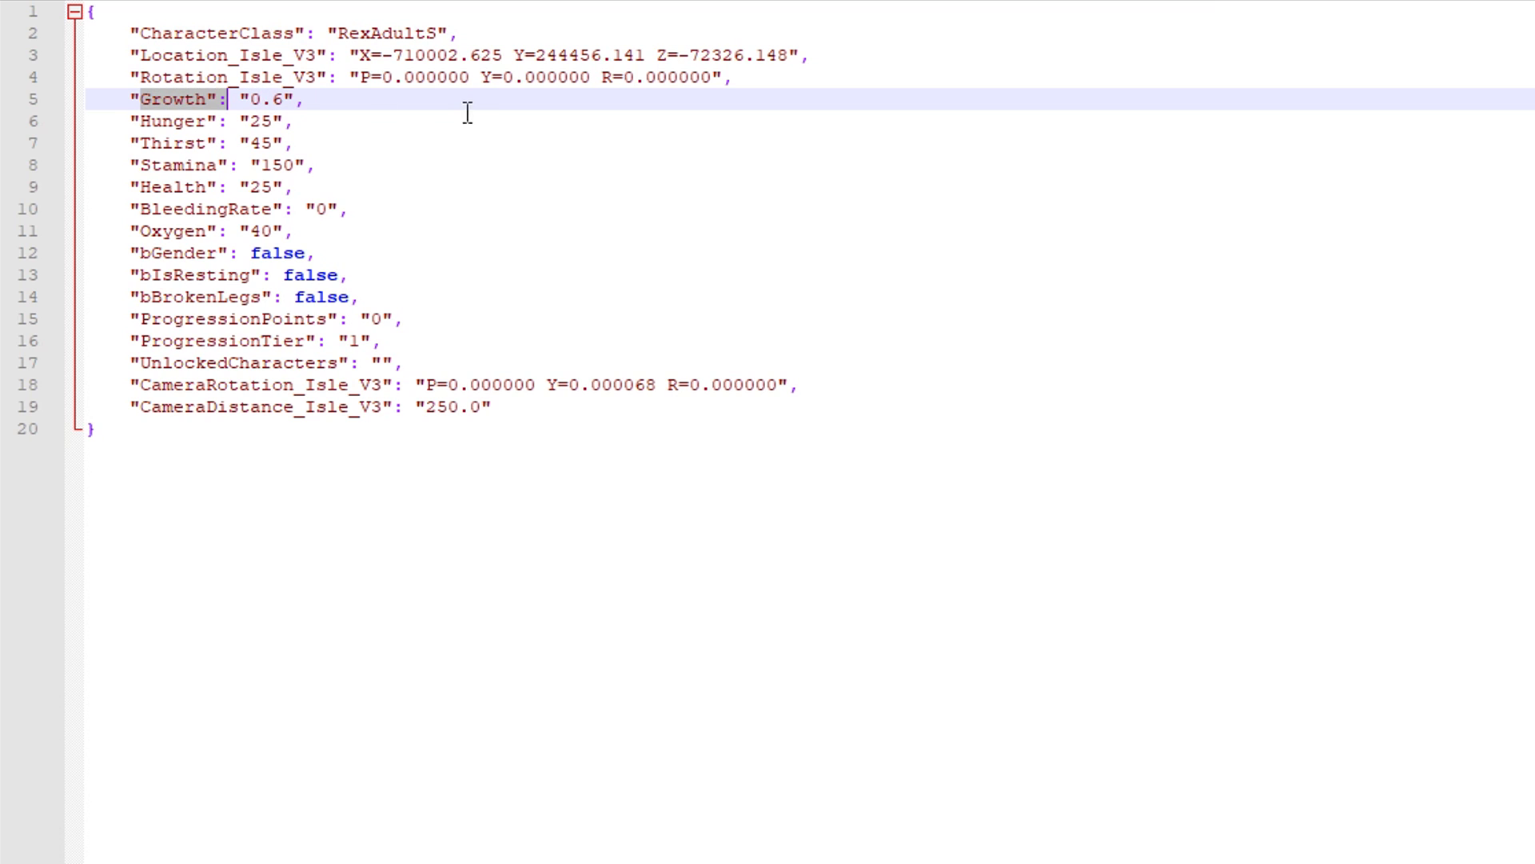
click(425, 98)
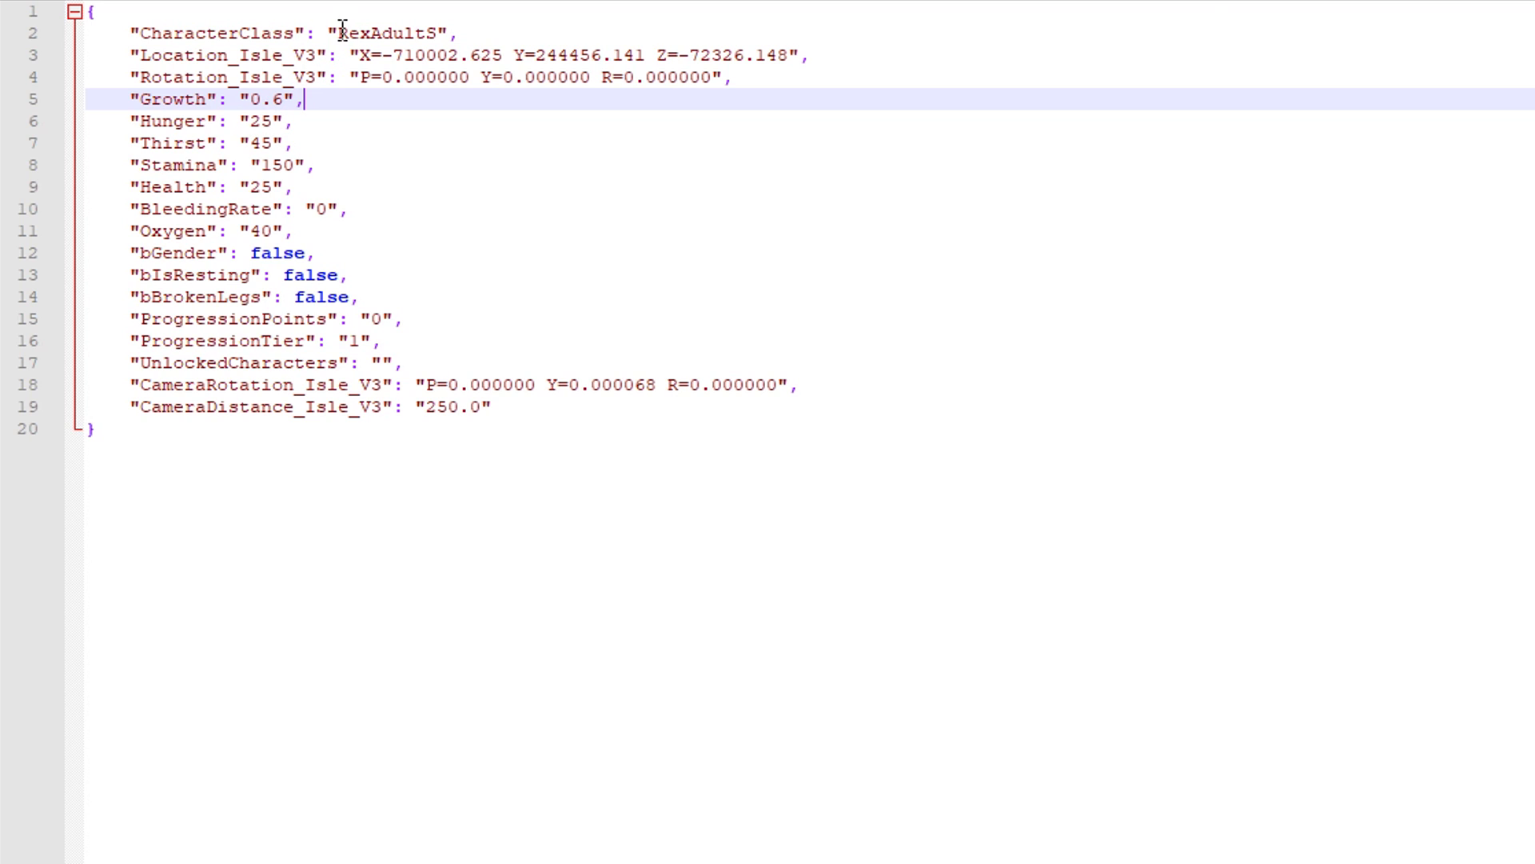
drag(340, 32, 441, 33)
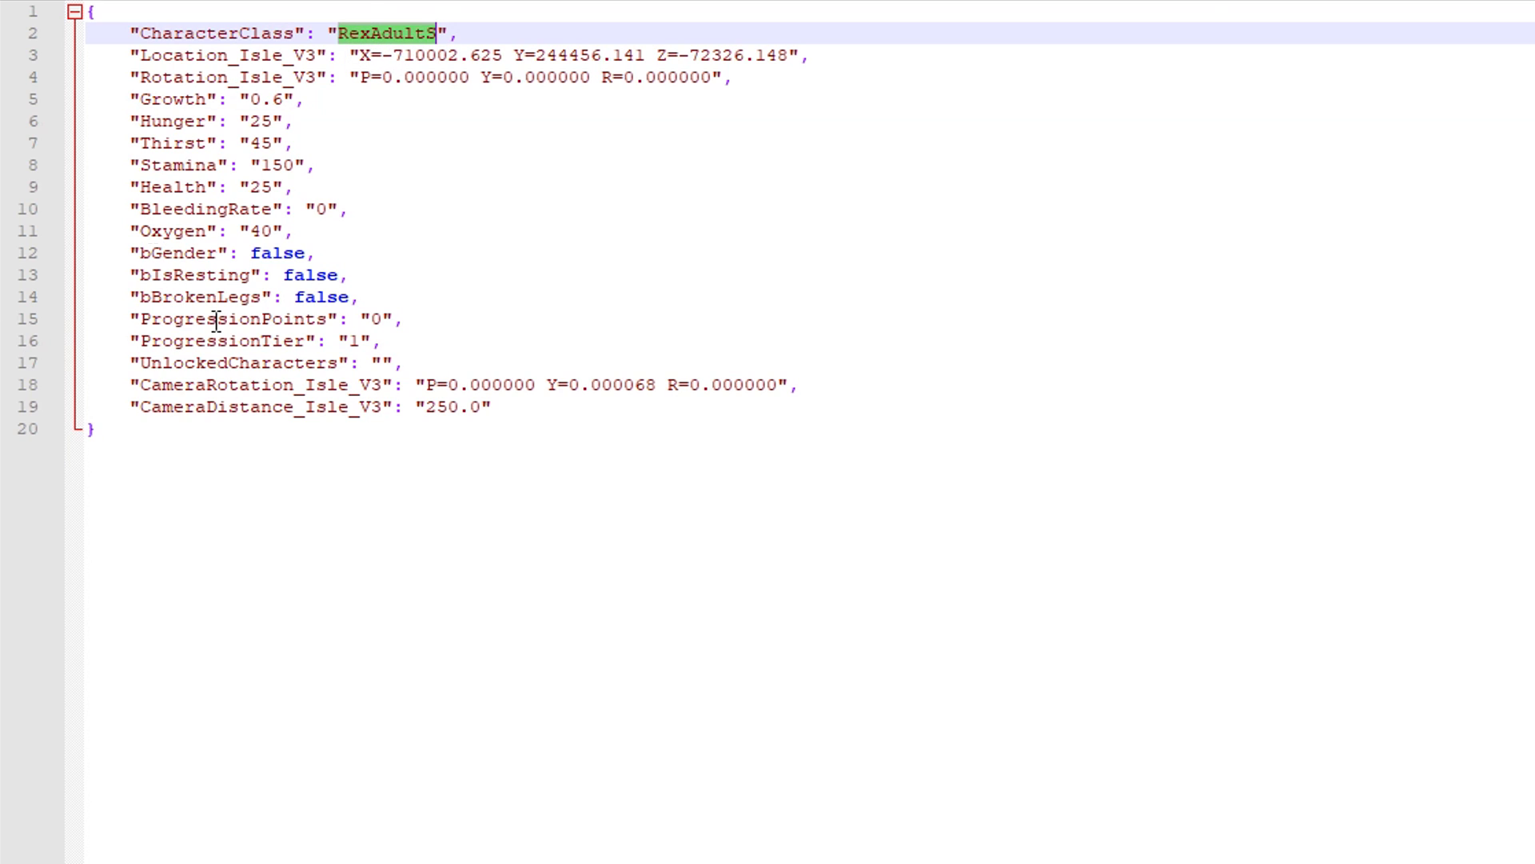
Step: Set the Hunger, Thirst, Stamina and Health values to 9999 each
double_click(255, 122)
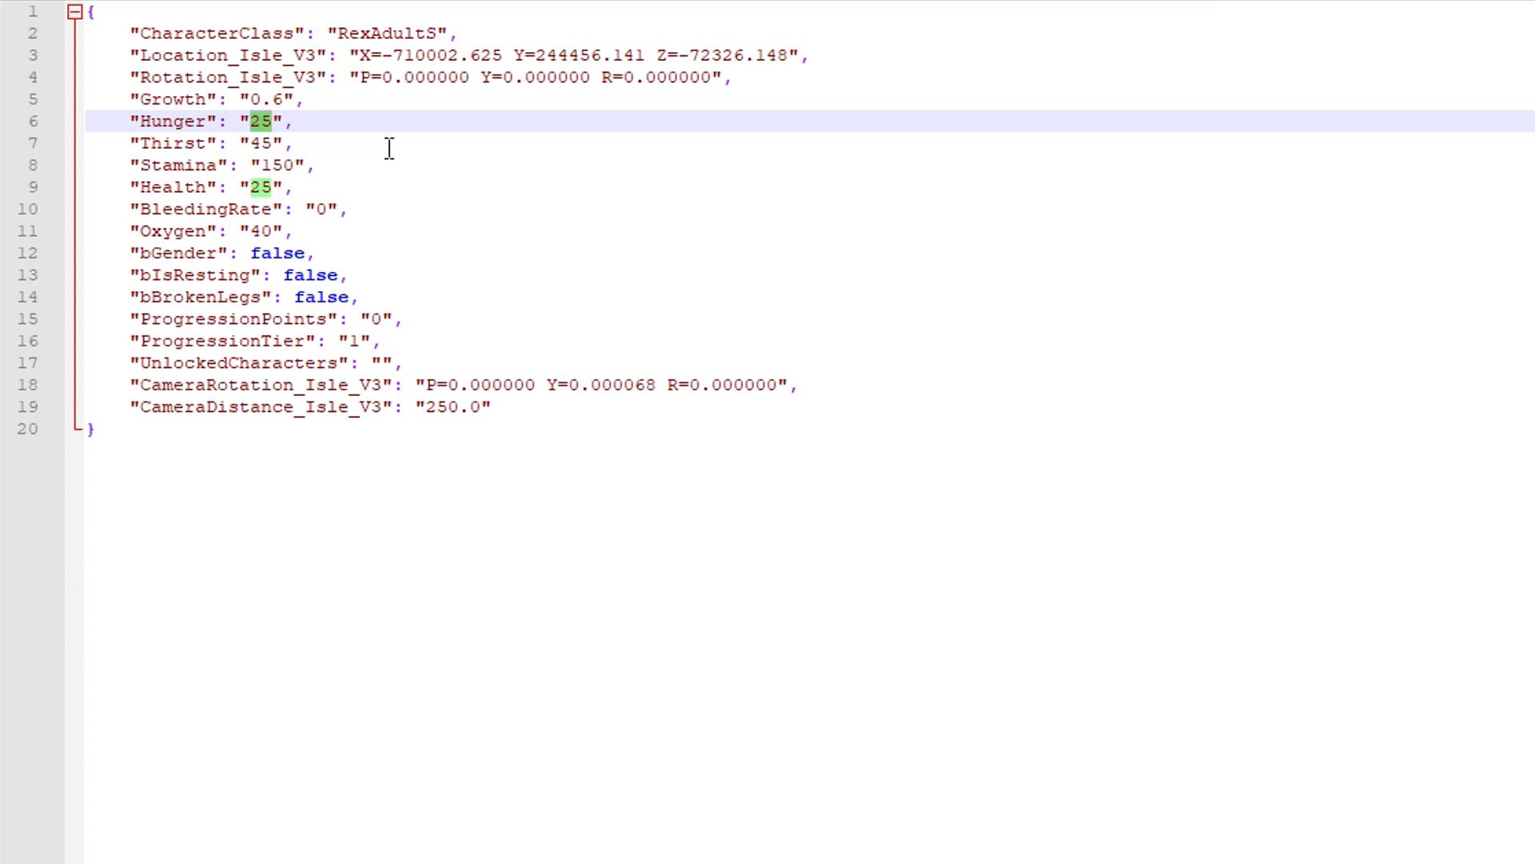
text(9999)
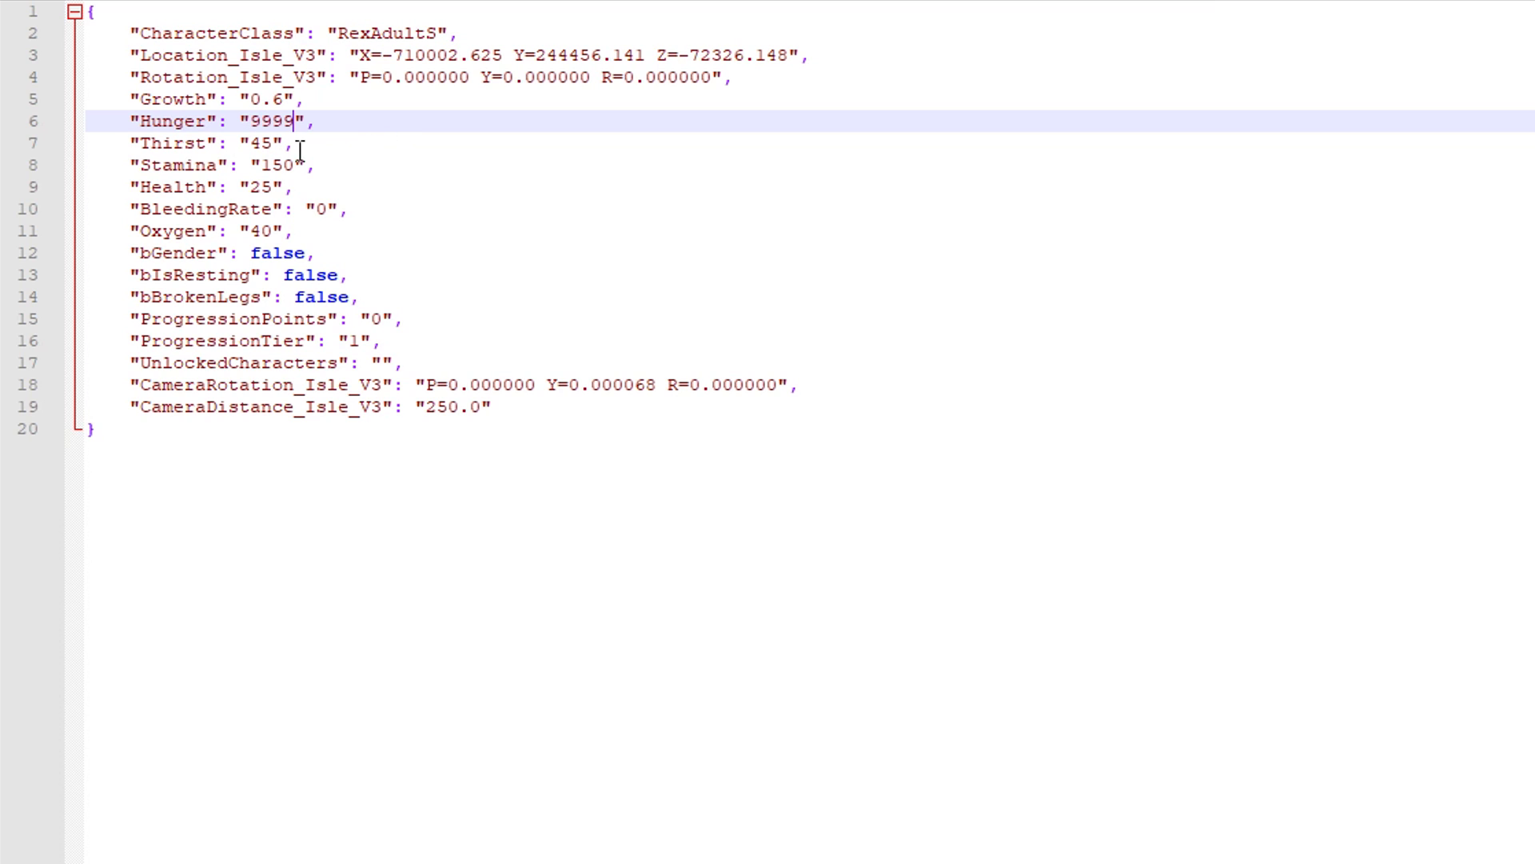
double_click(259, 145)
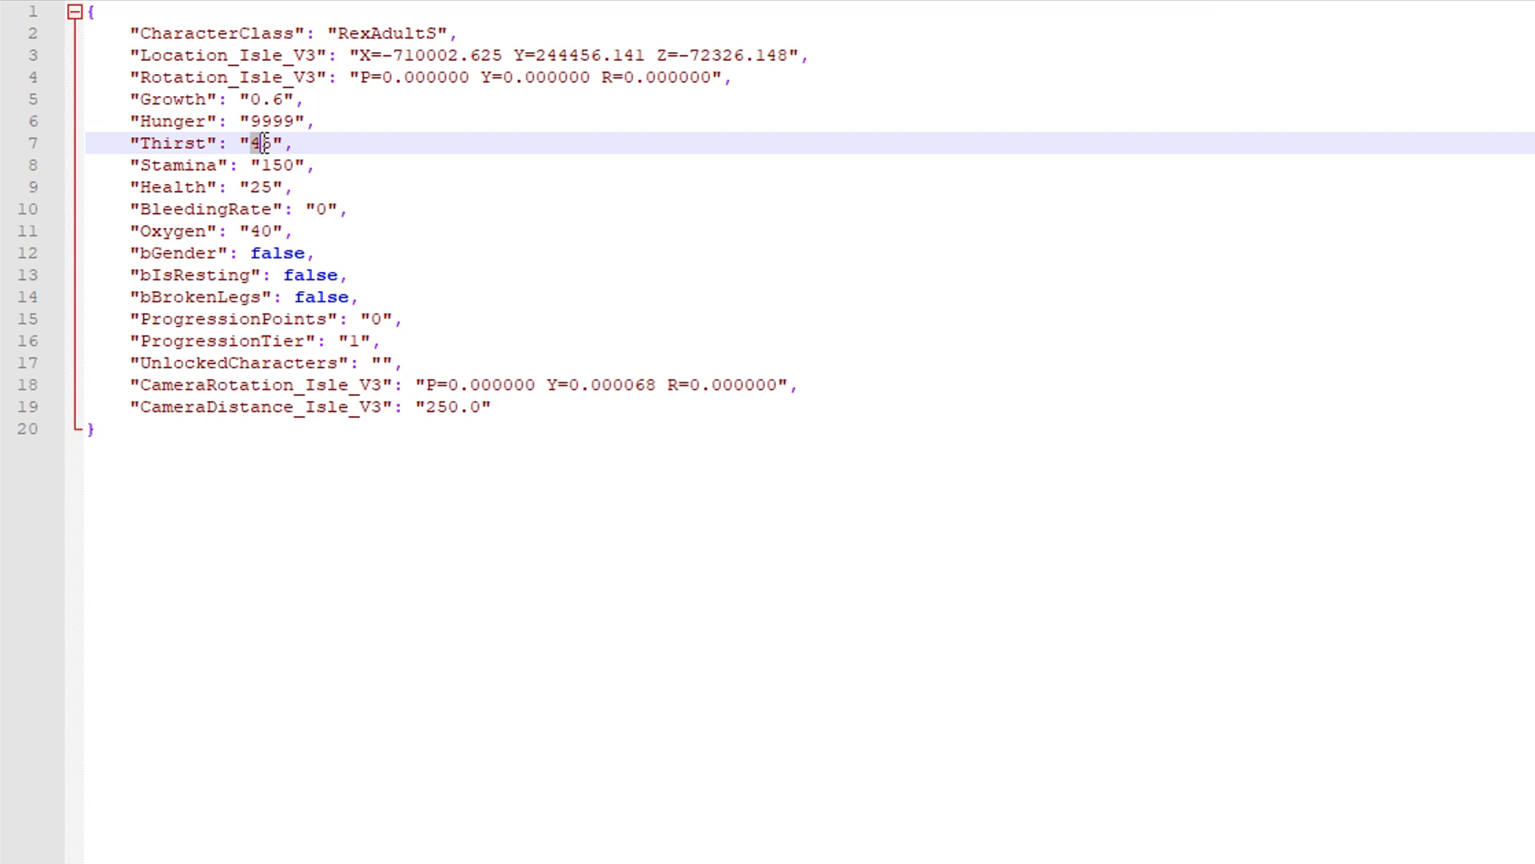
text(9999)
drag(261, 165, 293, 165)
text(9999)
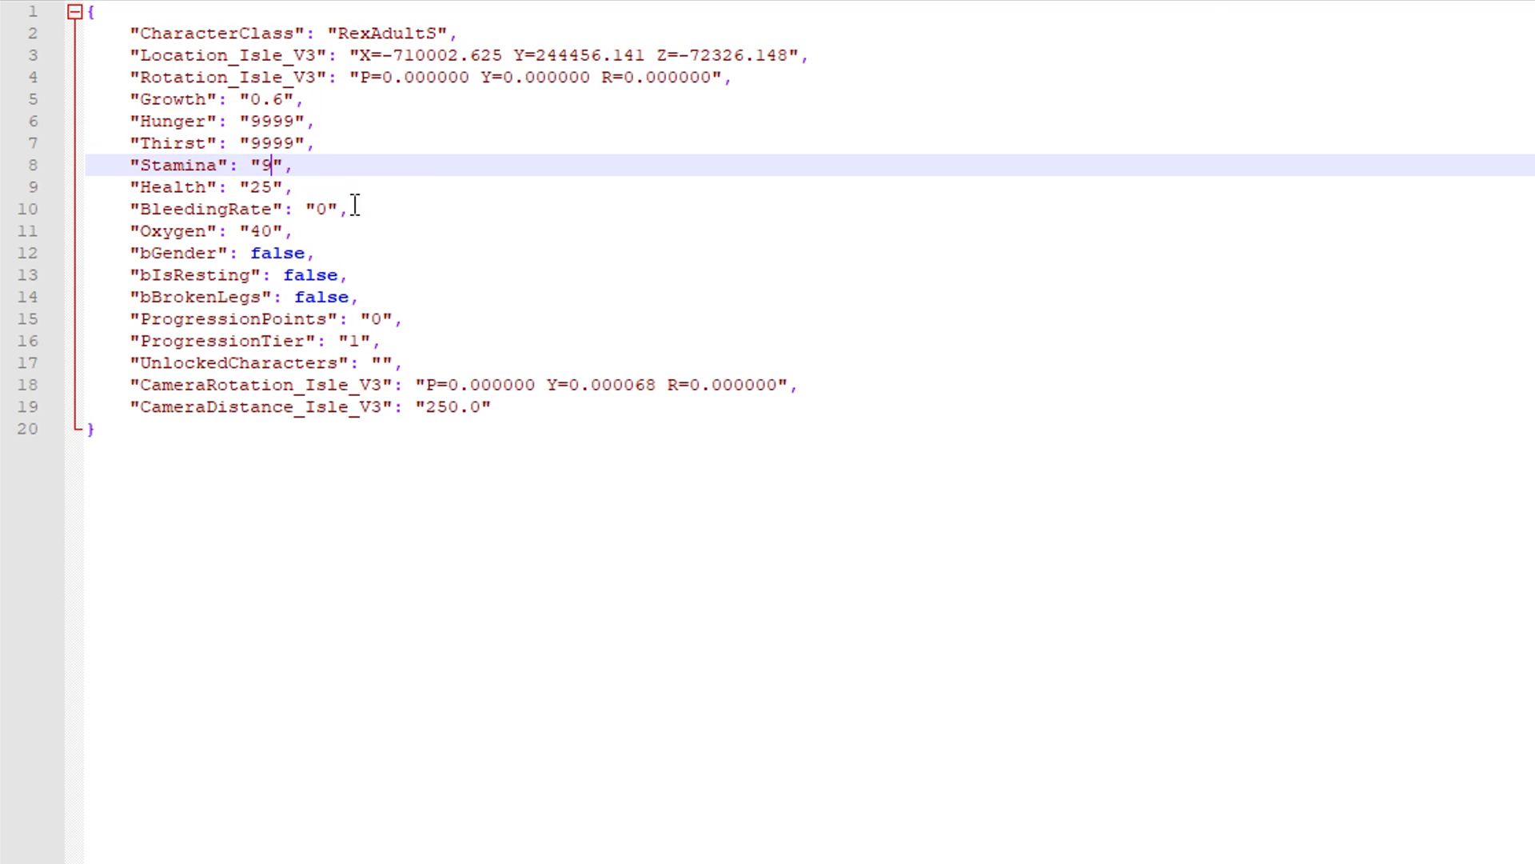
double_click(264, 188)
text(9999)
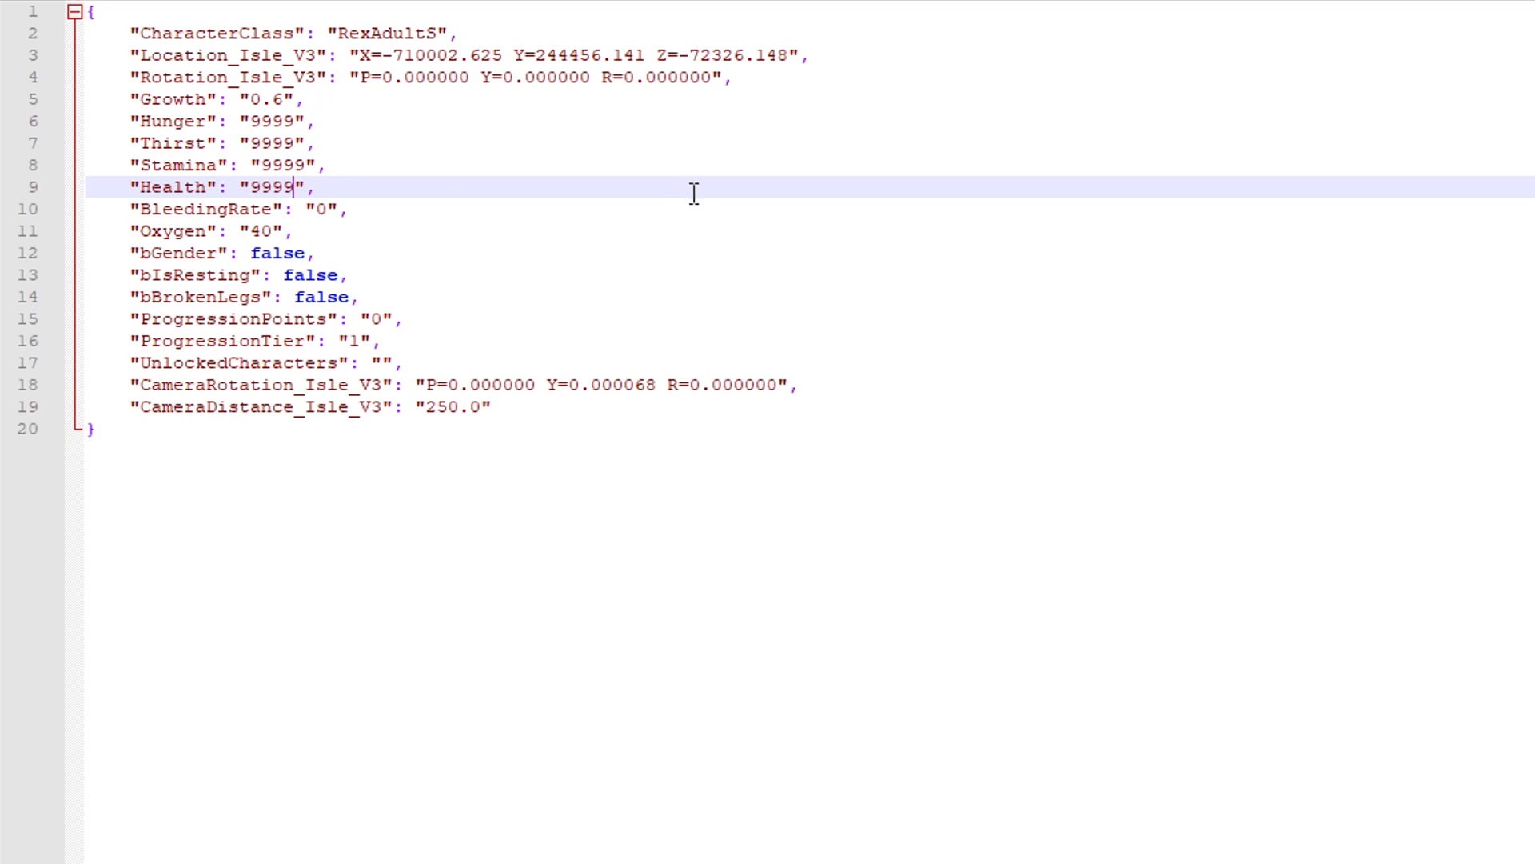
Step: Examine the BleedingRate, bGender, bIsResting, bBrokenLegs, progression and UnlockedCharacters entries of the player file
double_click(320, 208)
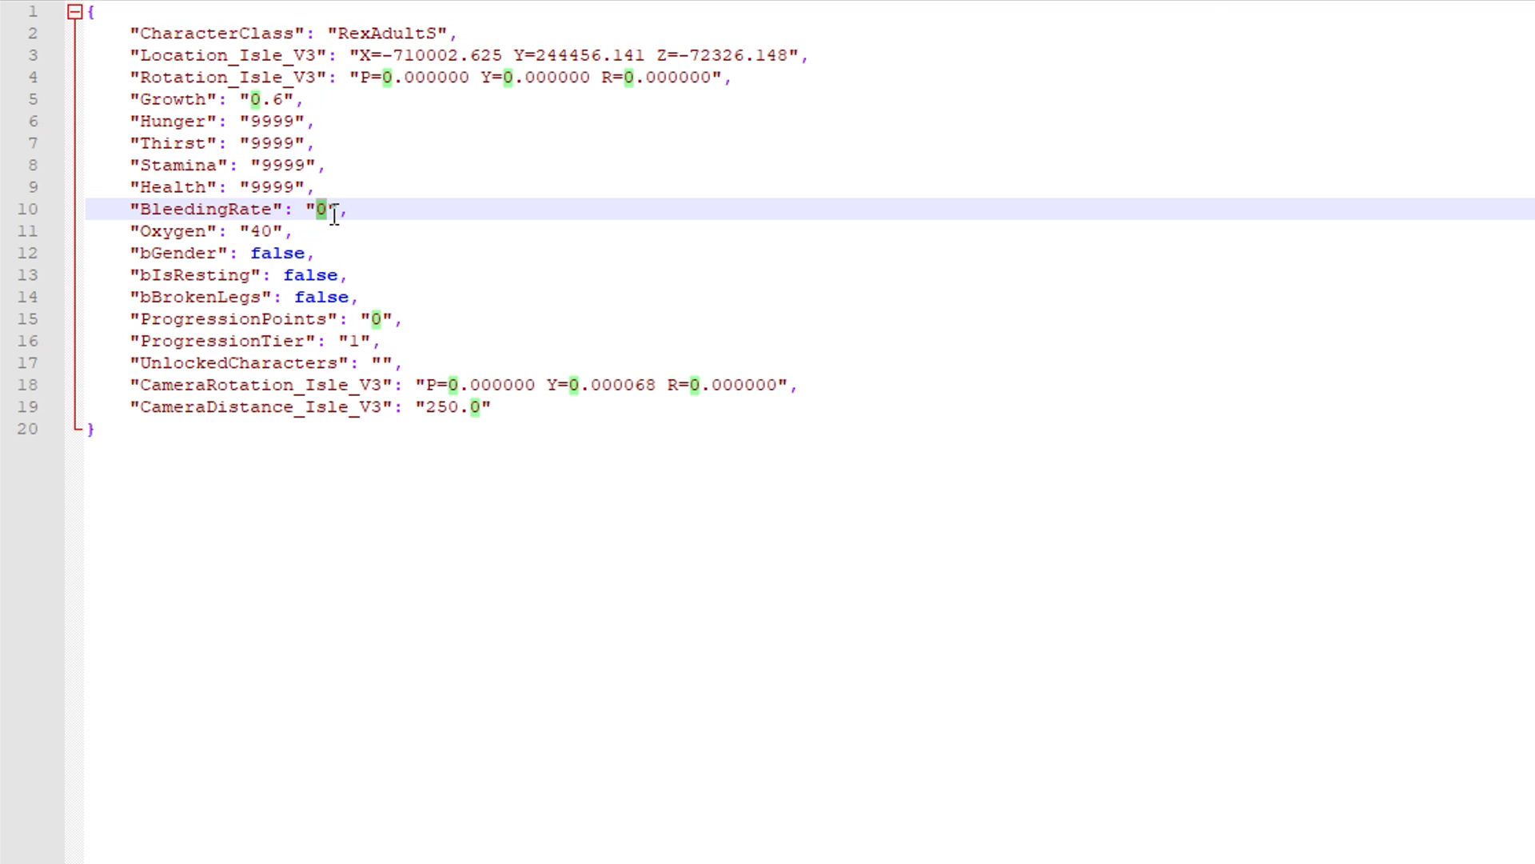
drag(173, 212, 270, 213)
click(338, 212)
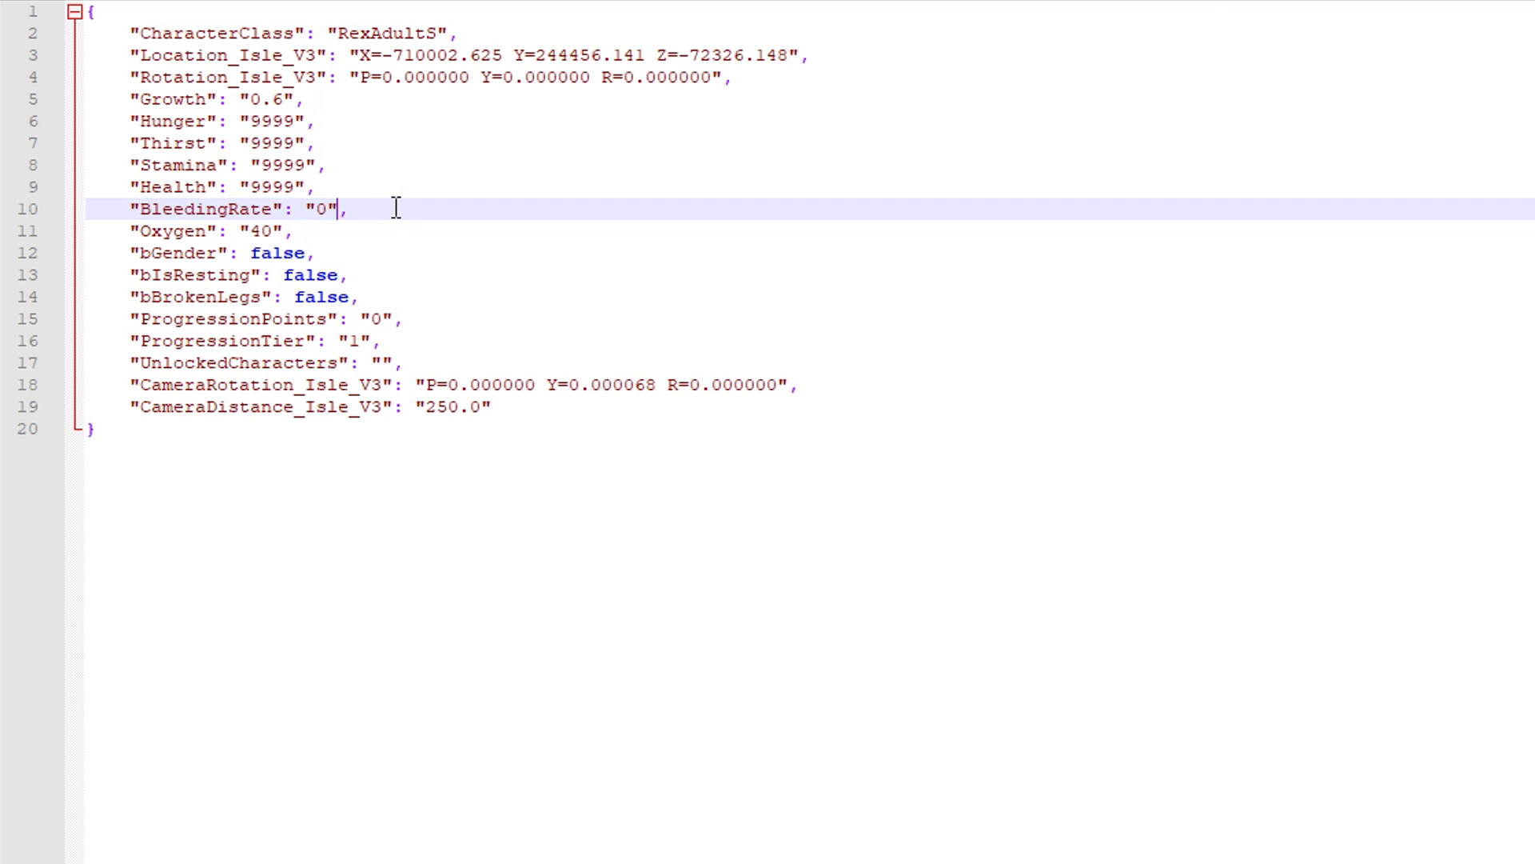
double_click(329, 211)
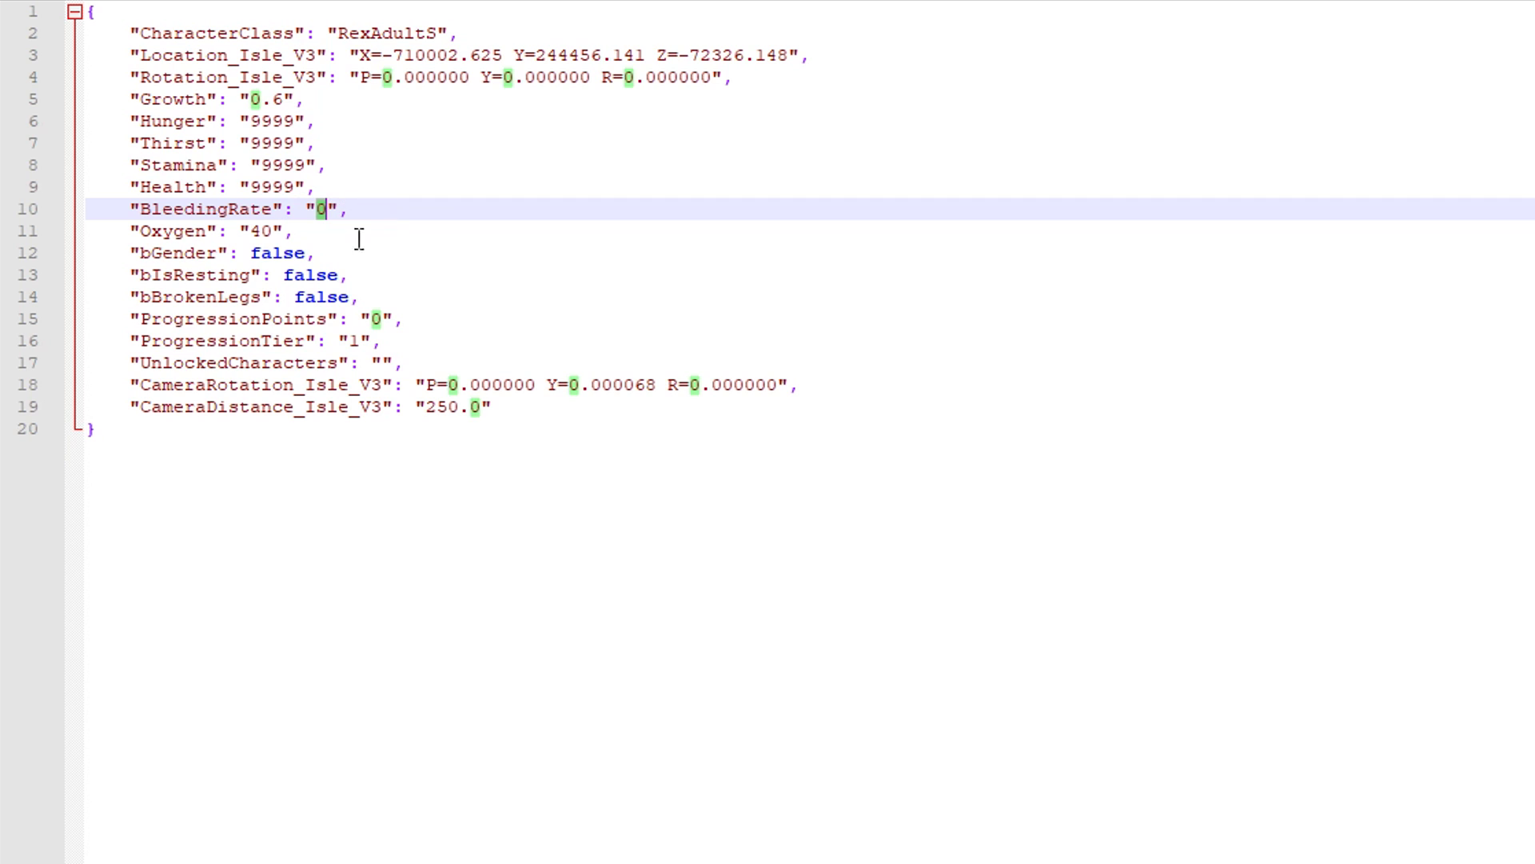
click(390, 207)
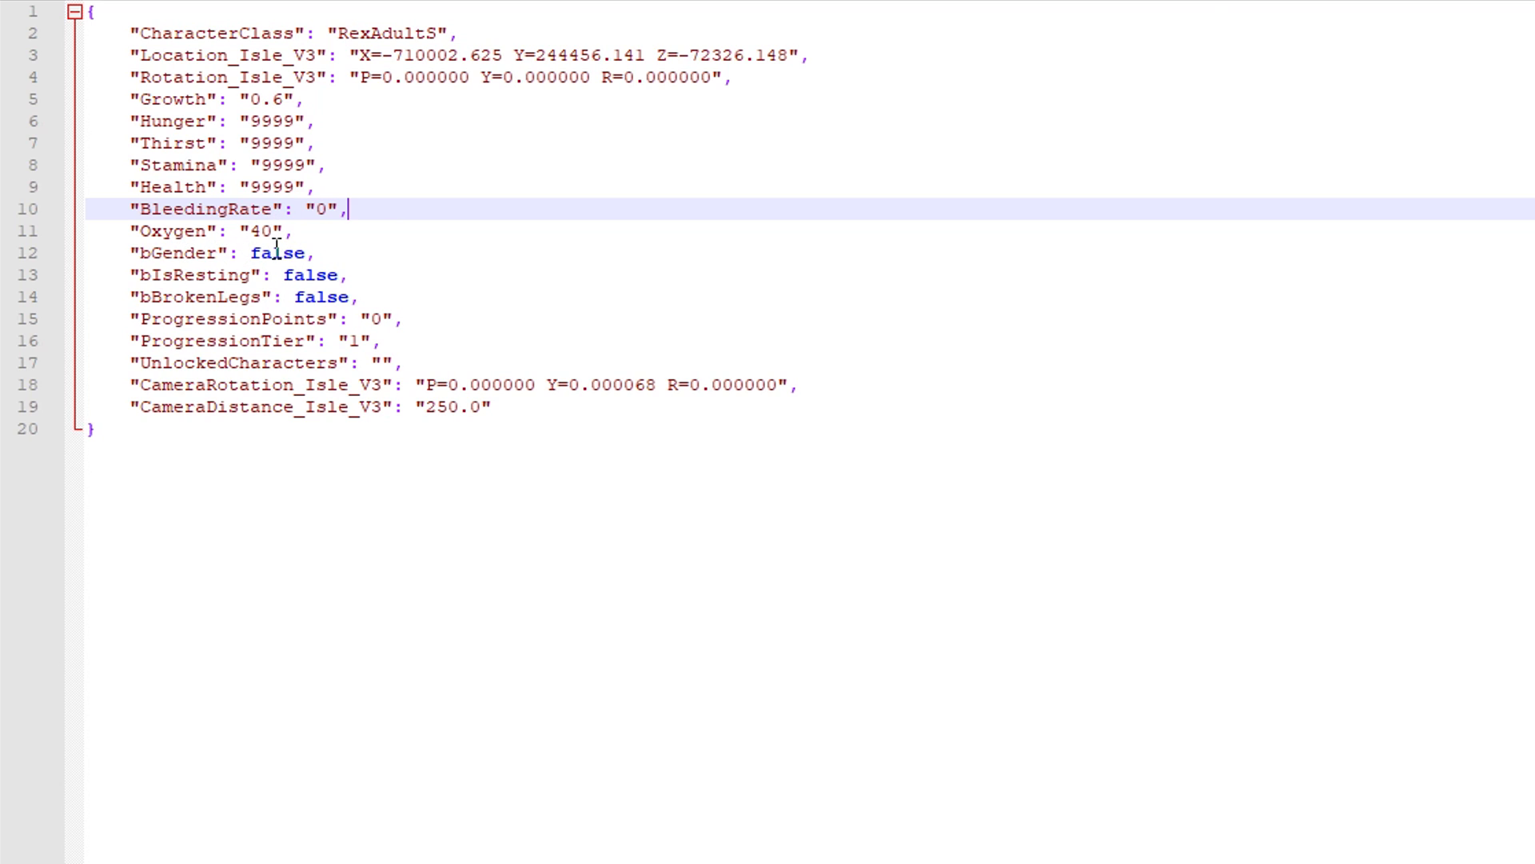
drag(131, 252, 227, 251)
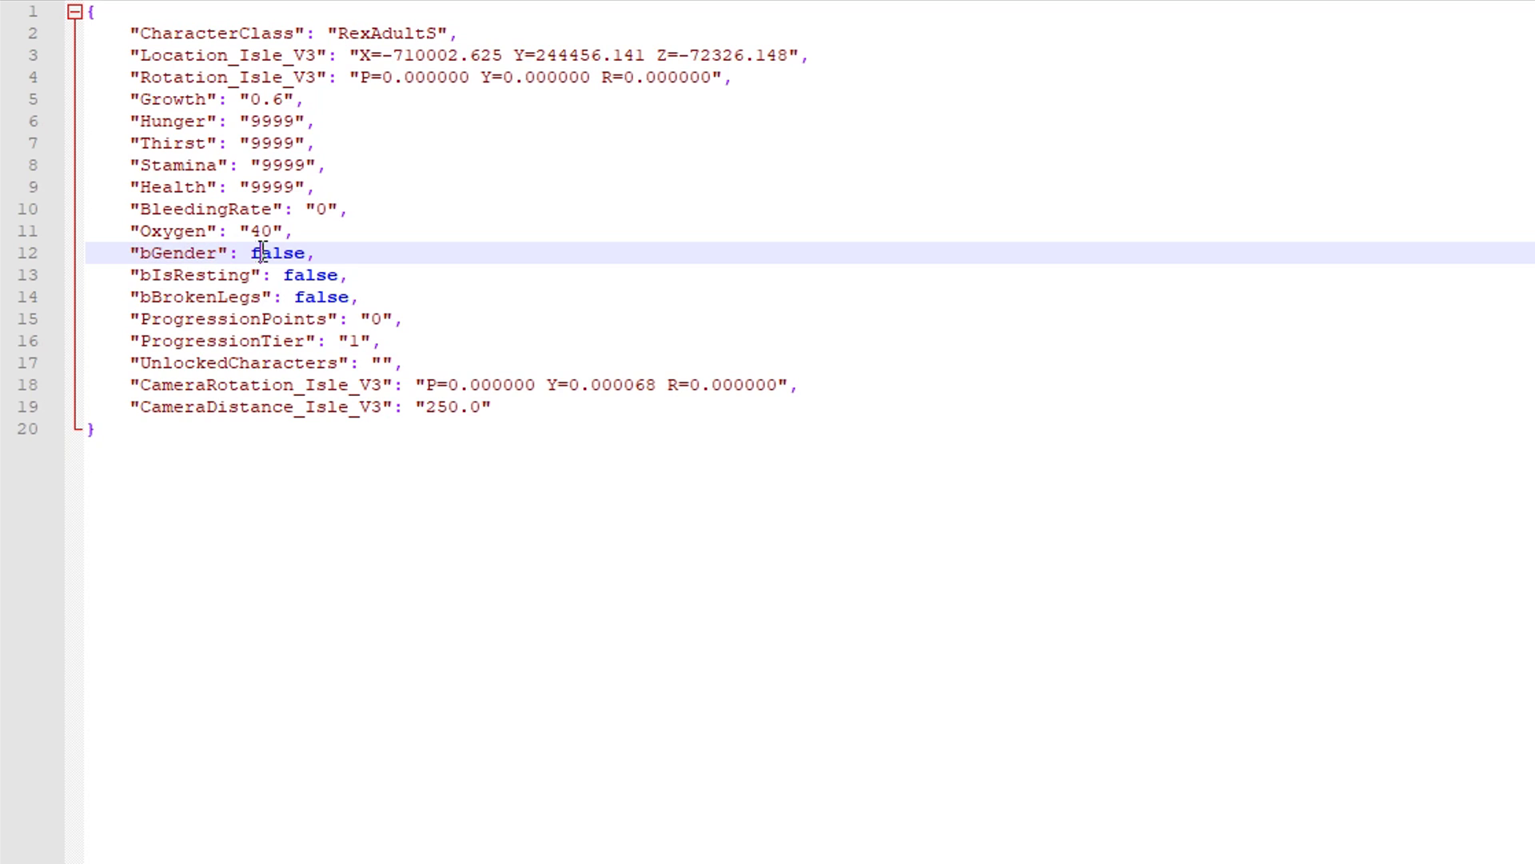
double_click(263, 253)
drag(249, 253, 306, 252)
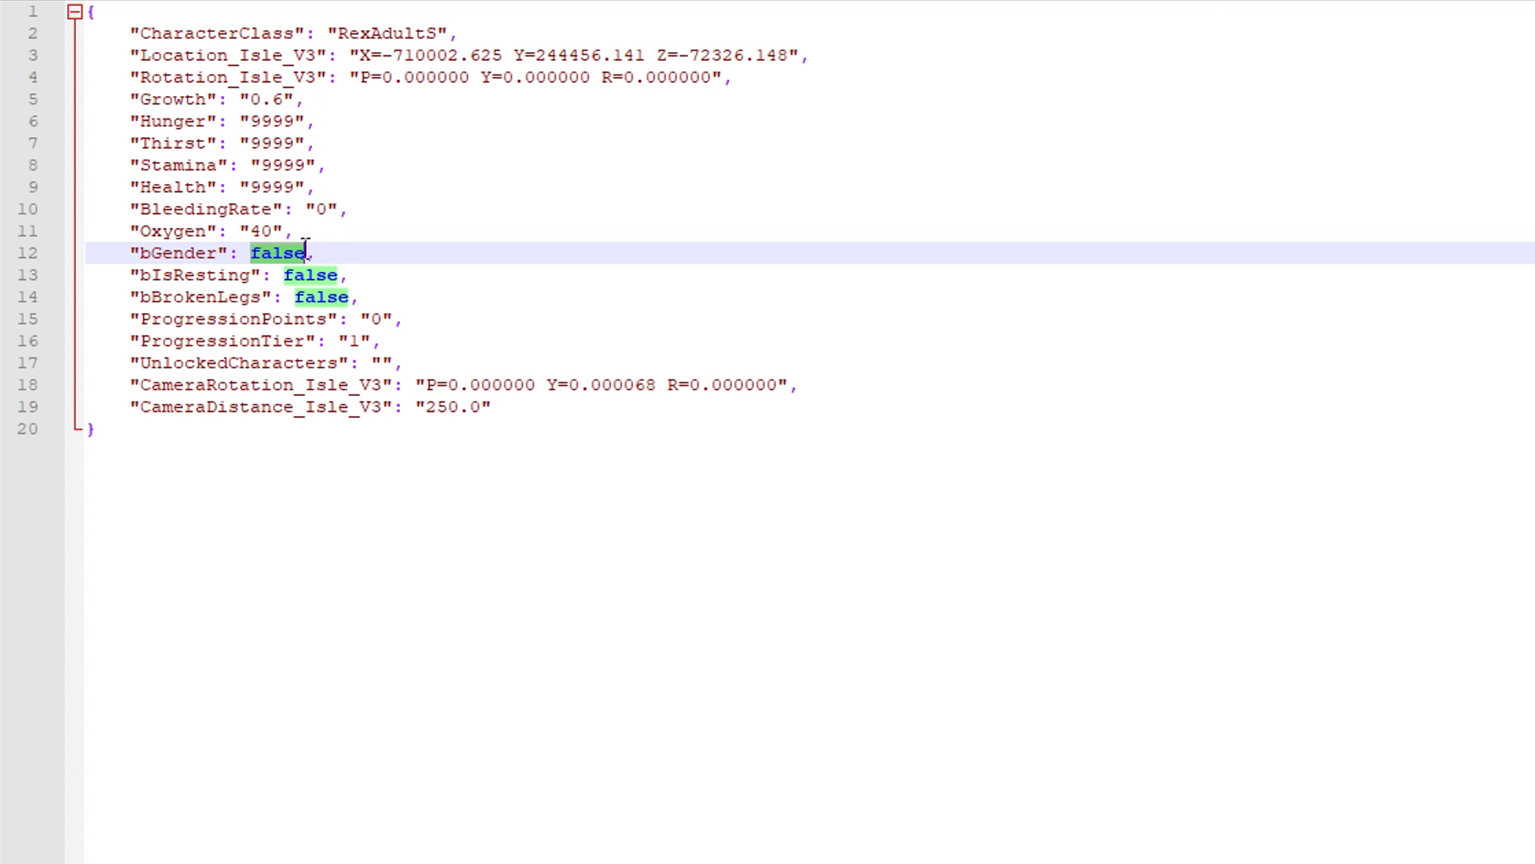
click(140, 275)
click(291, 275)
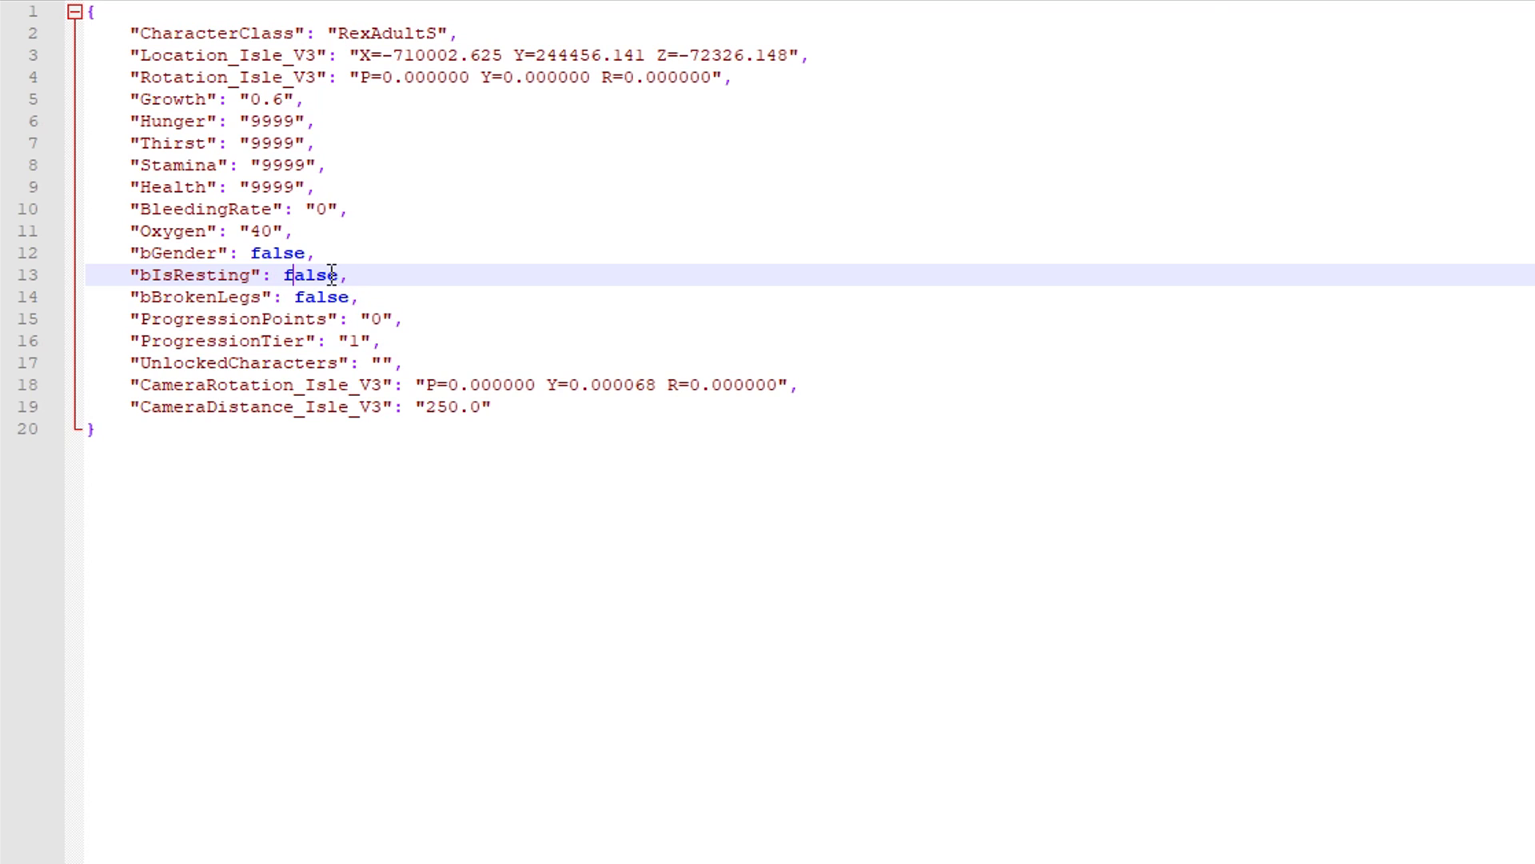
key(Down)
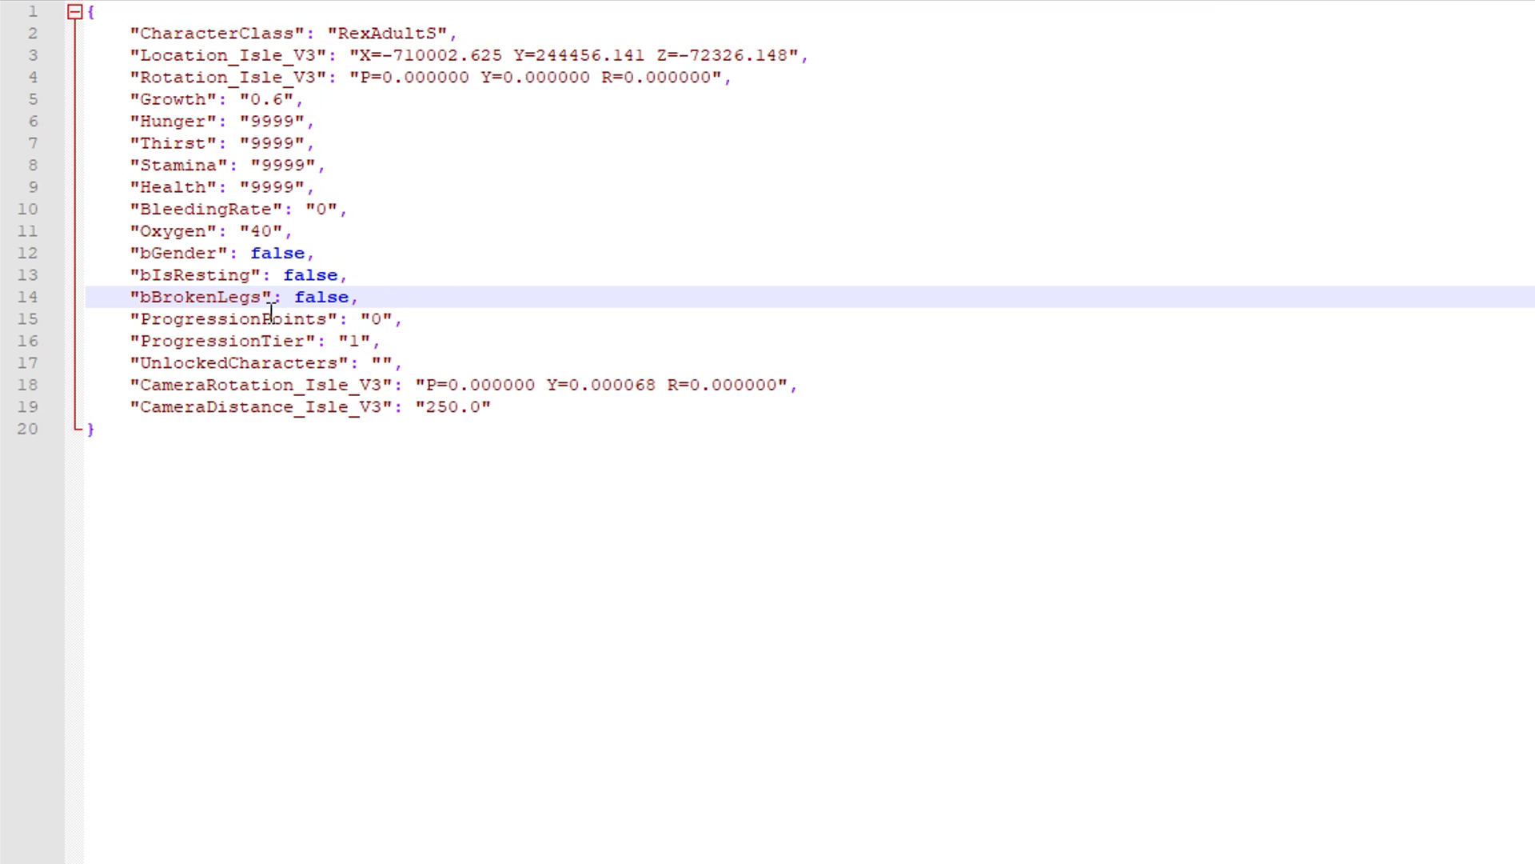
click(244, 317)
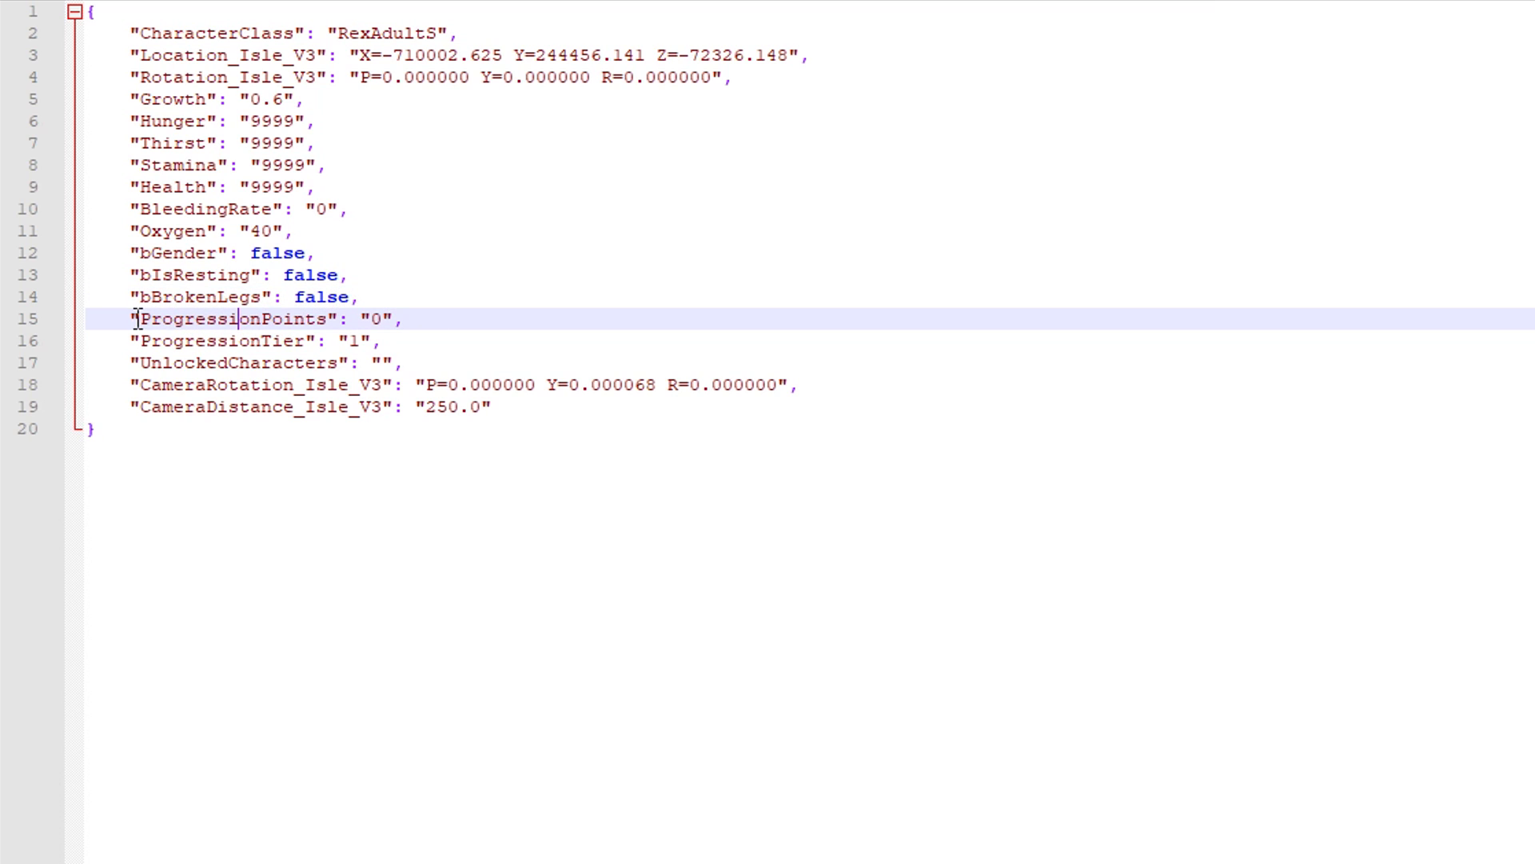
drag(141, 318, 424, 362)
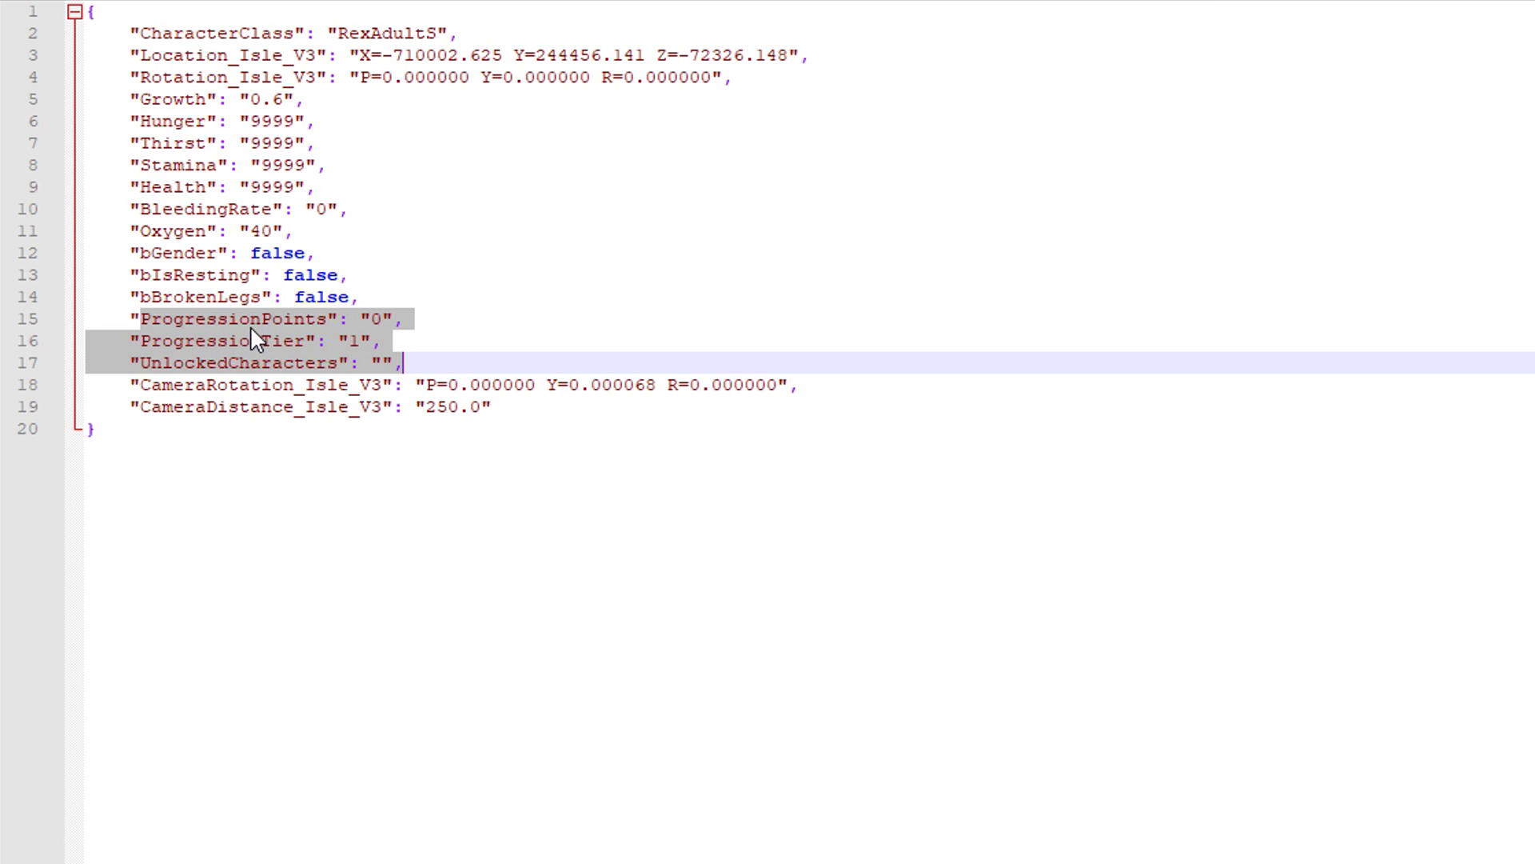
click(209, 428)
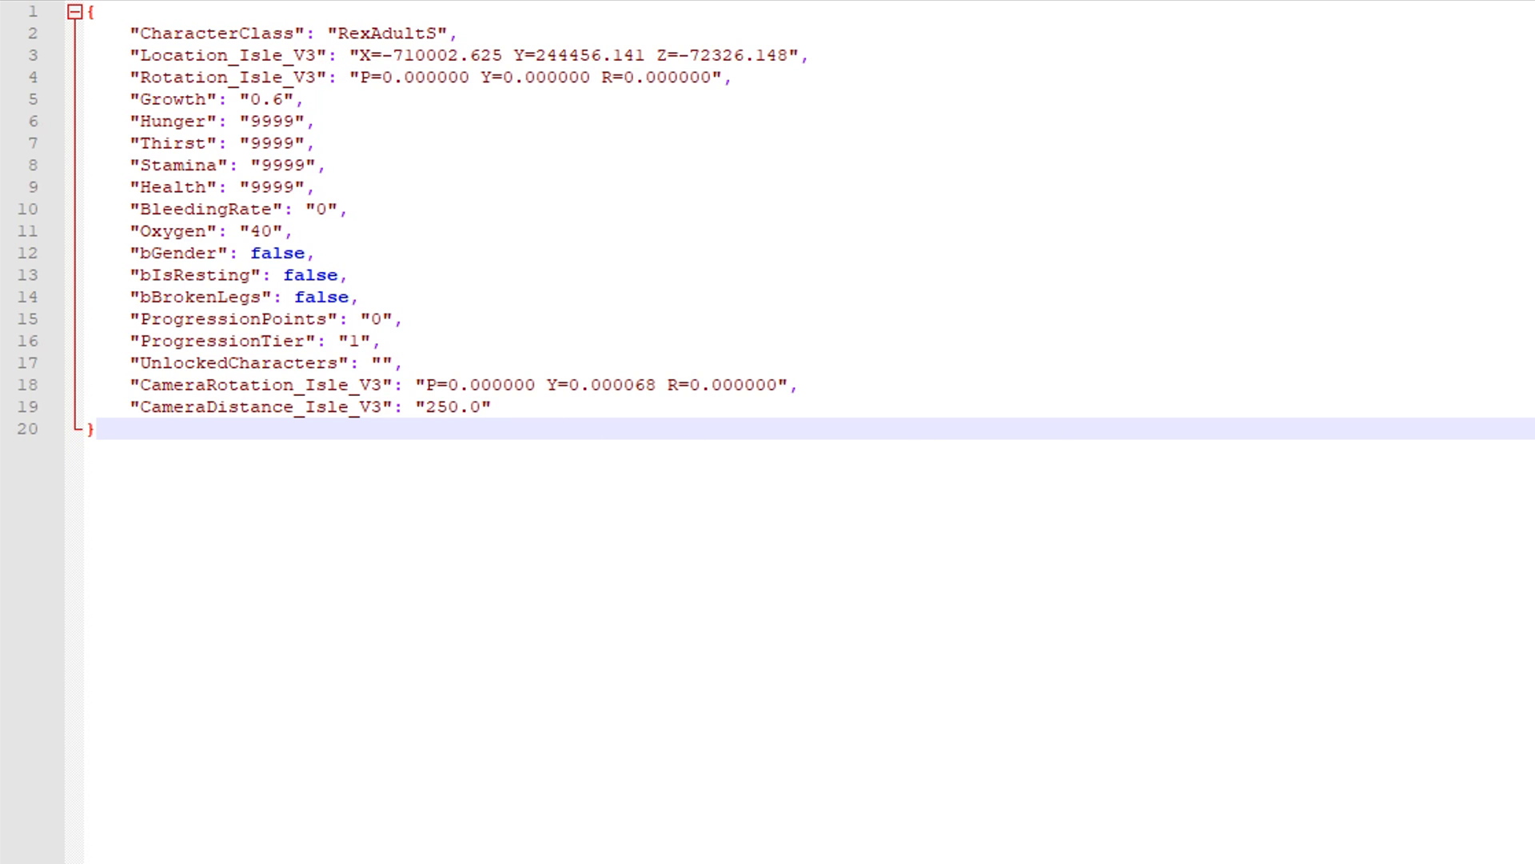
Step: Close the player file and select the Sandbox folder inside the Databases folder
key(alt+F4)
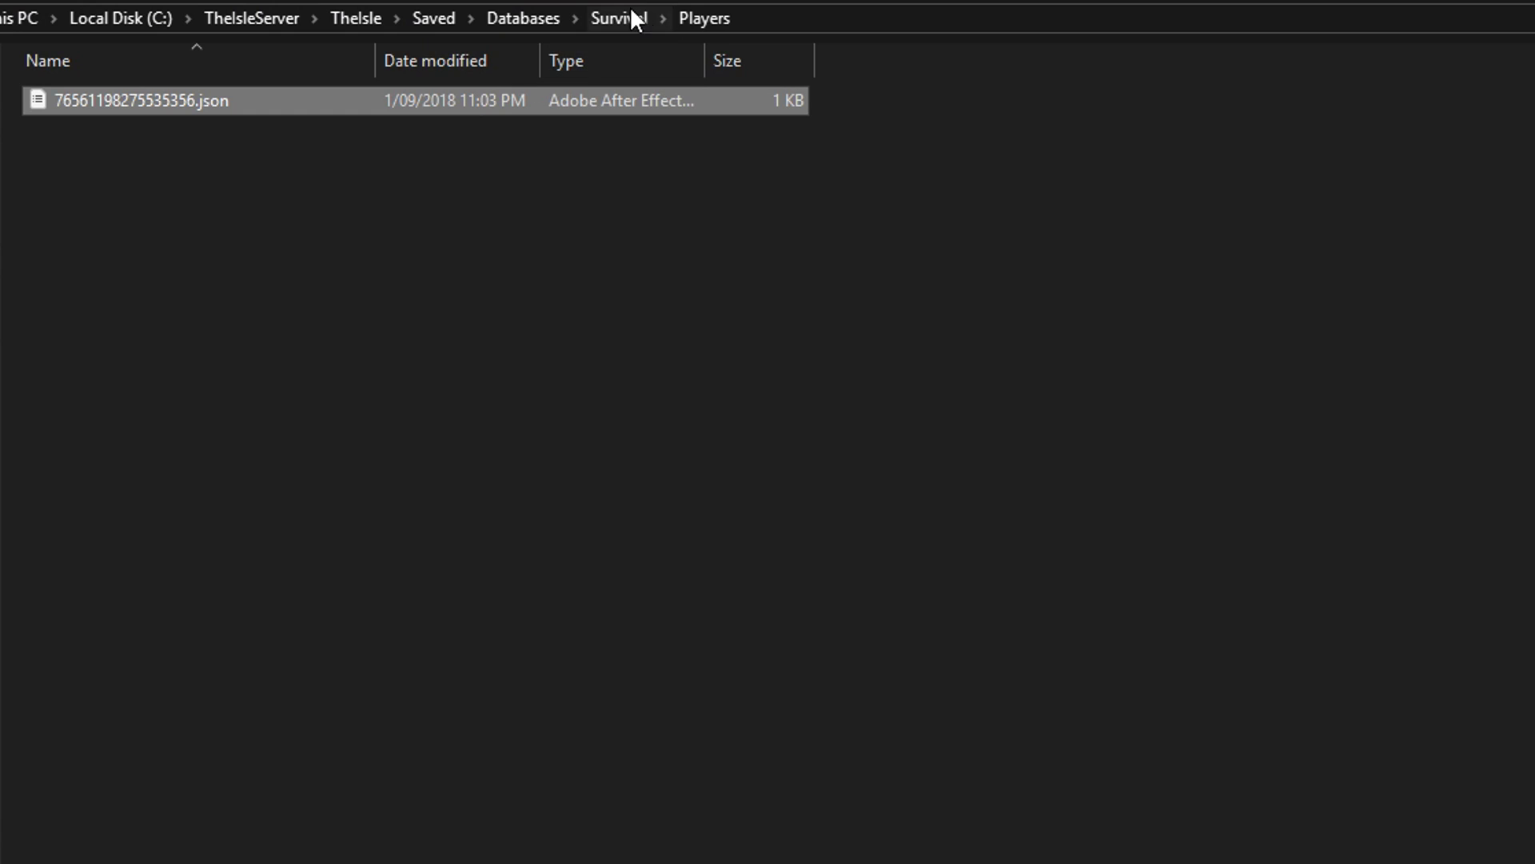
click(504, 17)
click(146, 132)
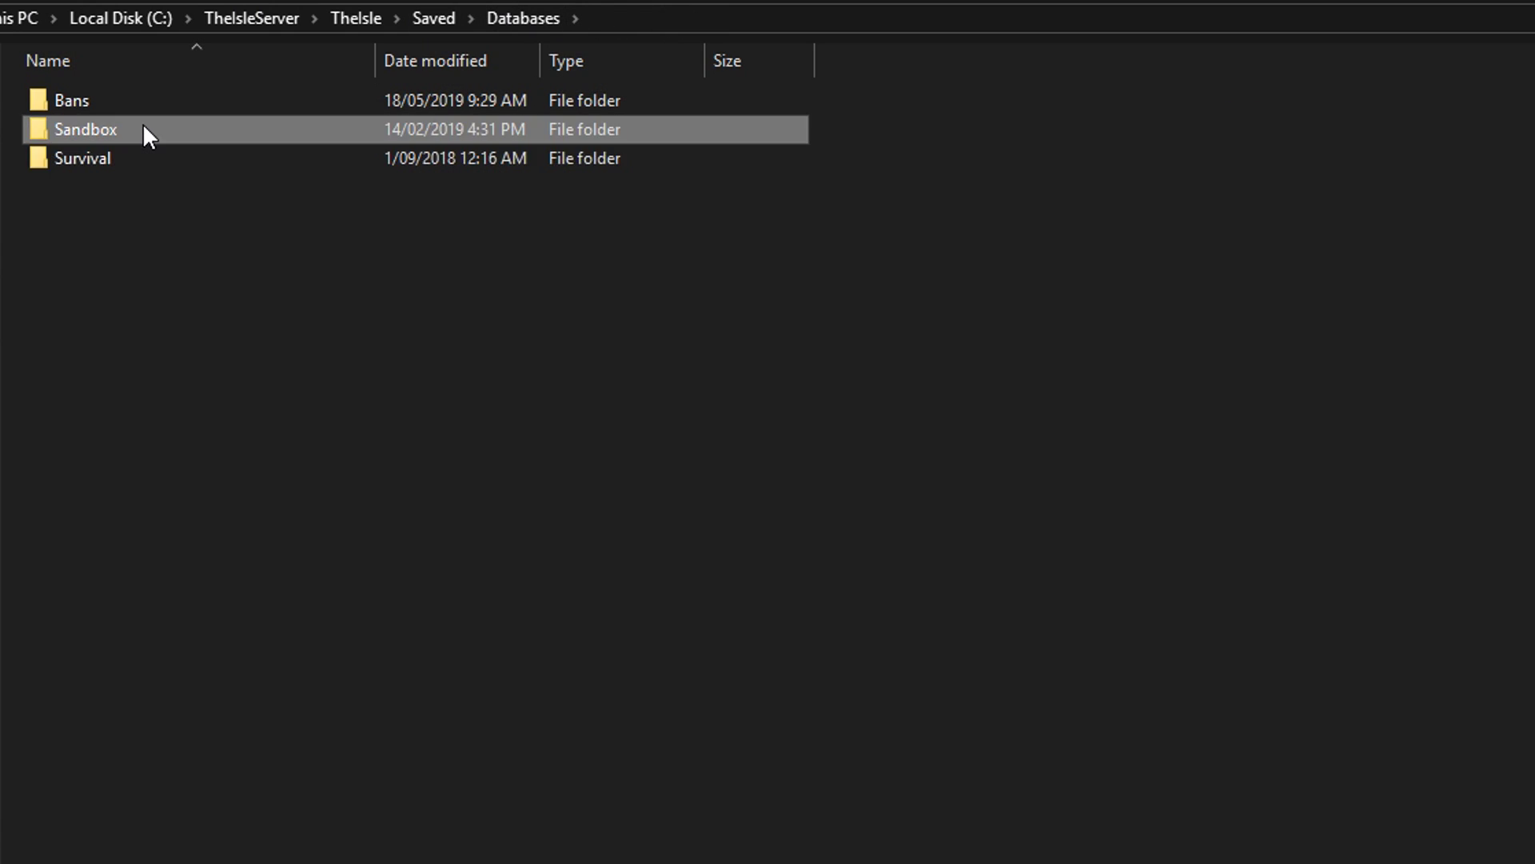
Step: Open the Players folder inside Sandbox and open the player file modified on 19/03/2019
double_click(144, 129)
double_click(127, 130)
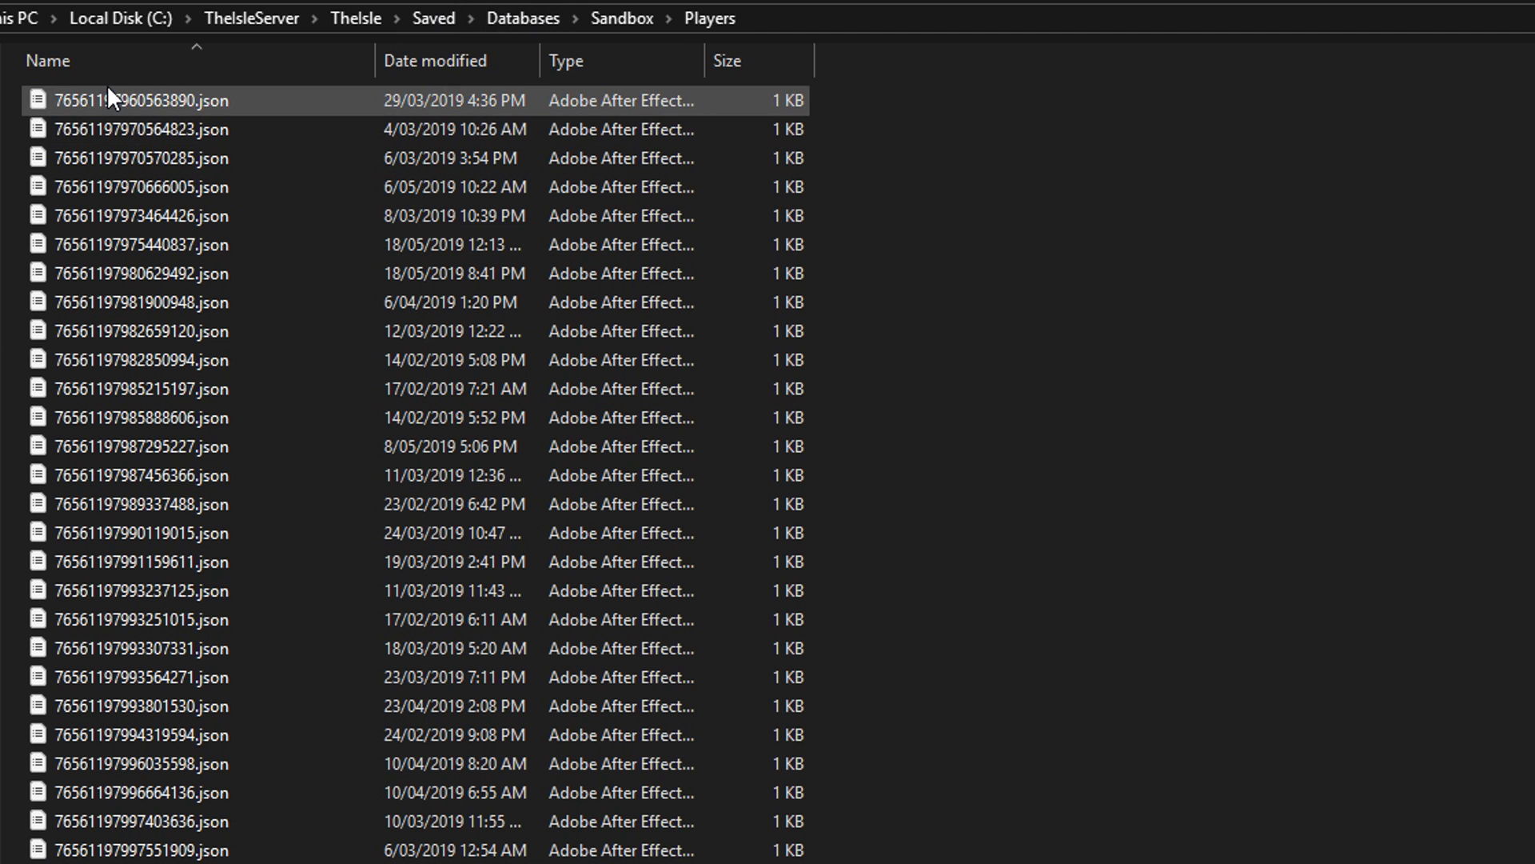
click(160, 551)
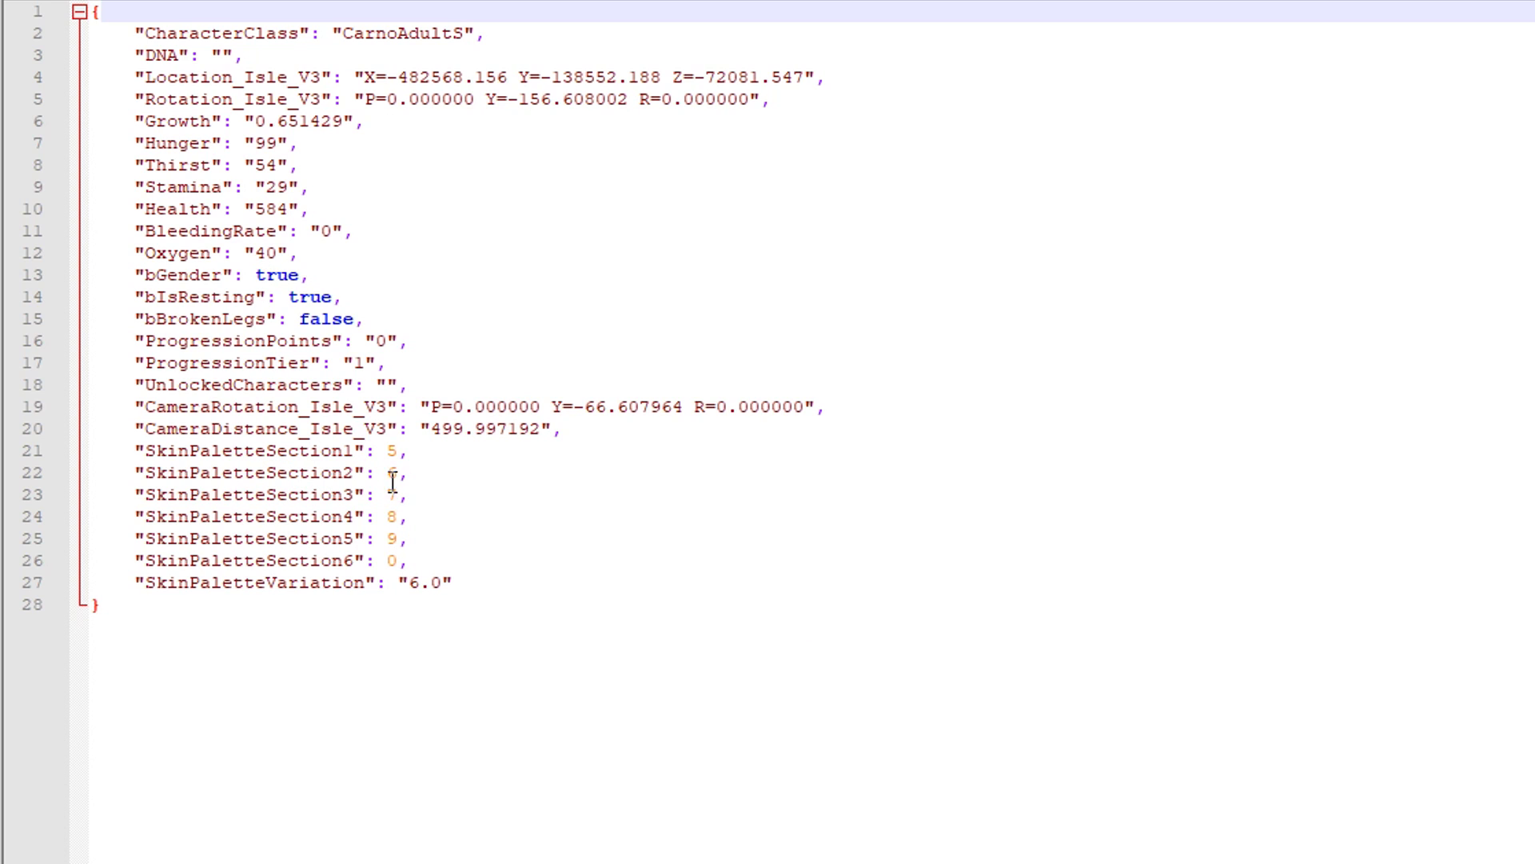
Step: Examine the SkinPalette, CharacterClass, DNA, bGender, bIsResting, bBrokenLegs and CameraDistance_Isle_V3 entries of the player file and return to the Players folder
click(411, 560)
drag(409, 560, 91, 450)
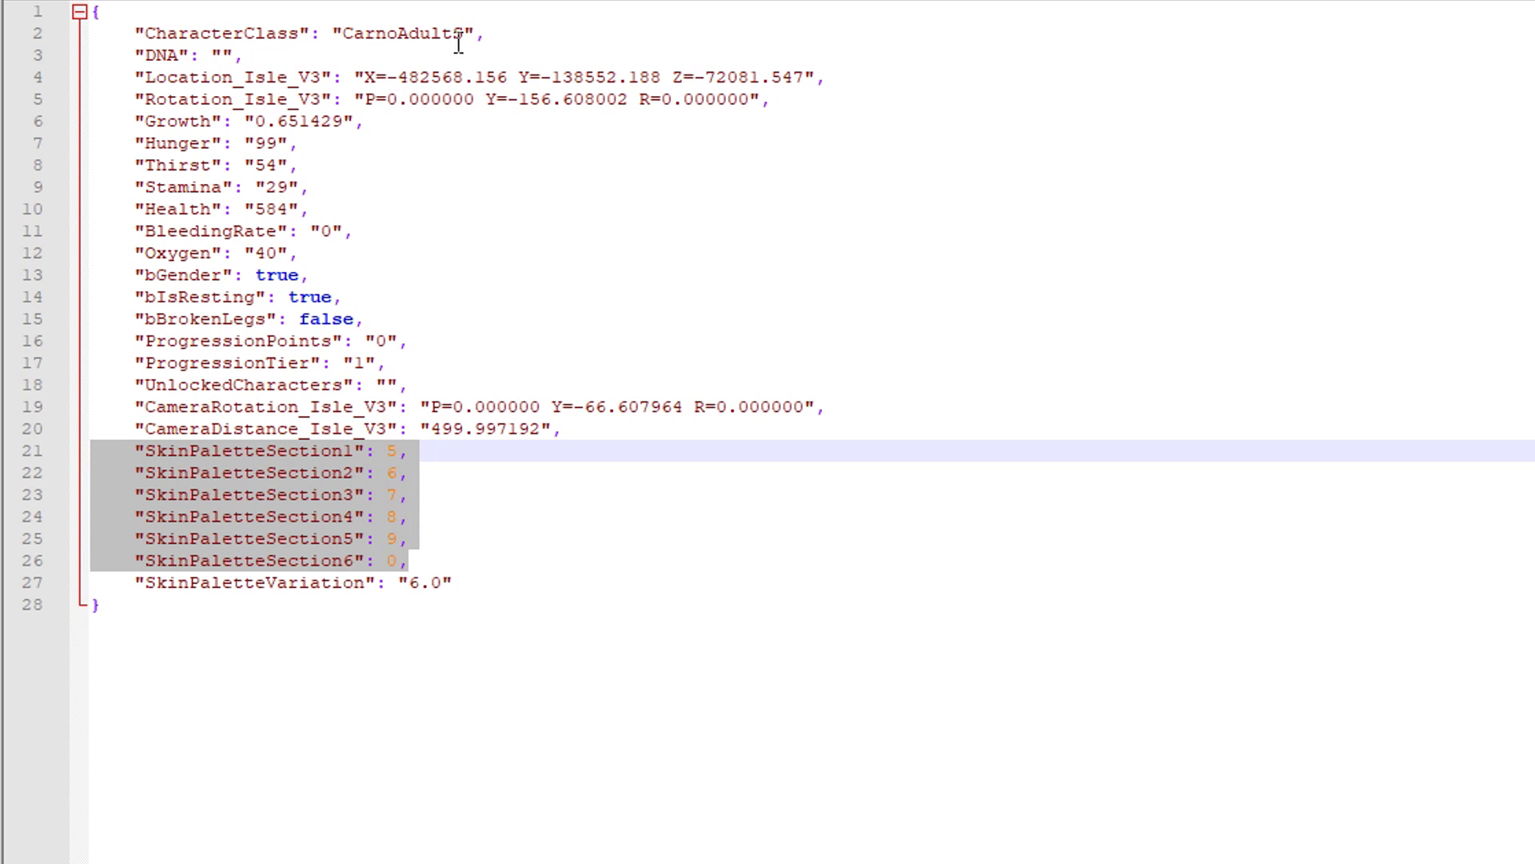
drag(343, 32, 472, 34)
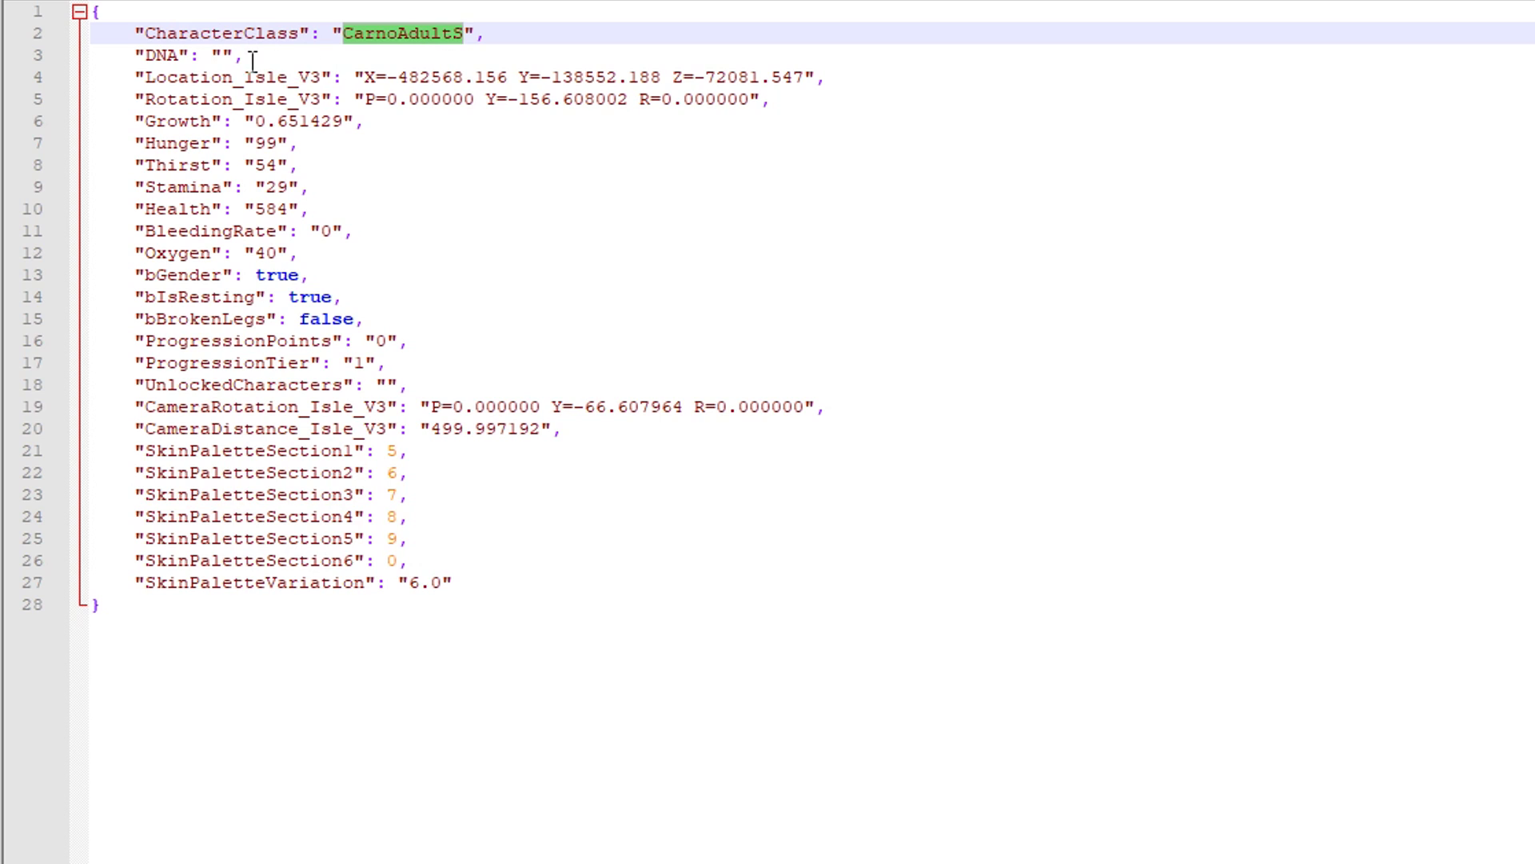
click(158, 54)
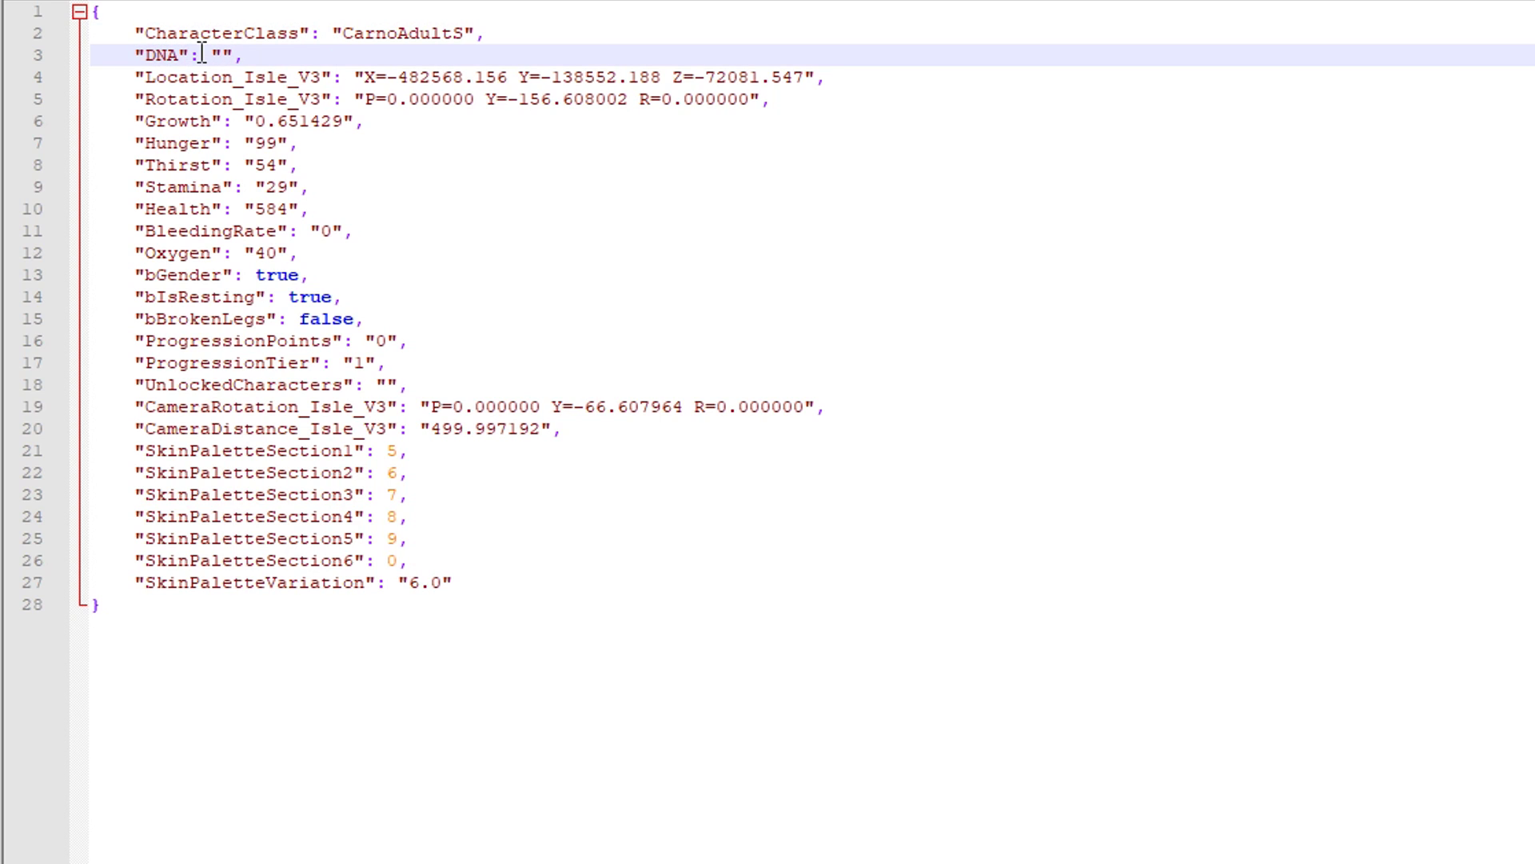
click(257, 54)
click(227, 273)
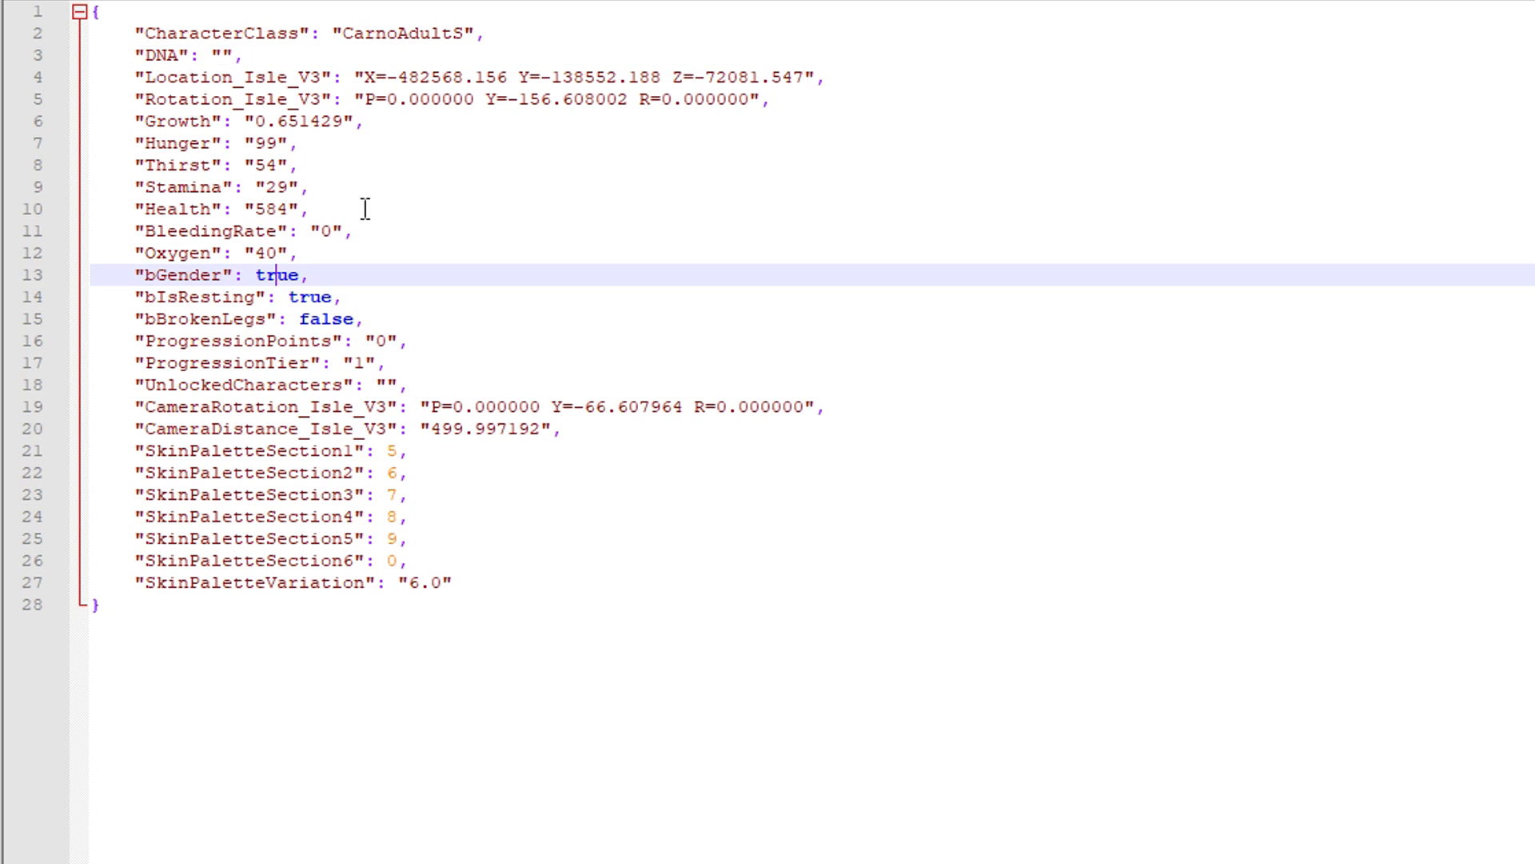
click(332, 297)
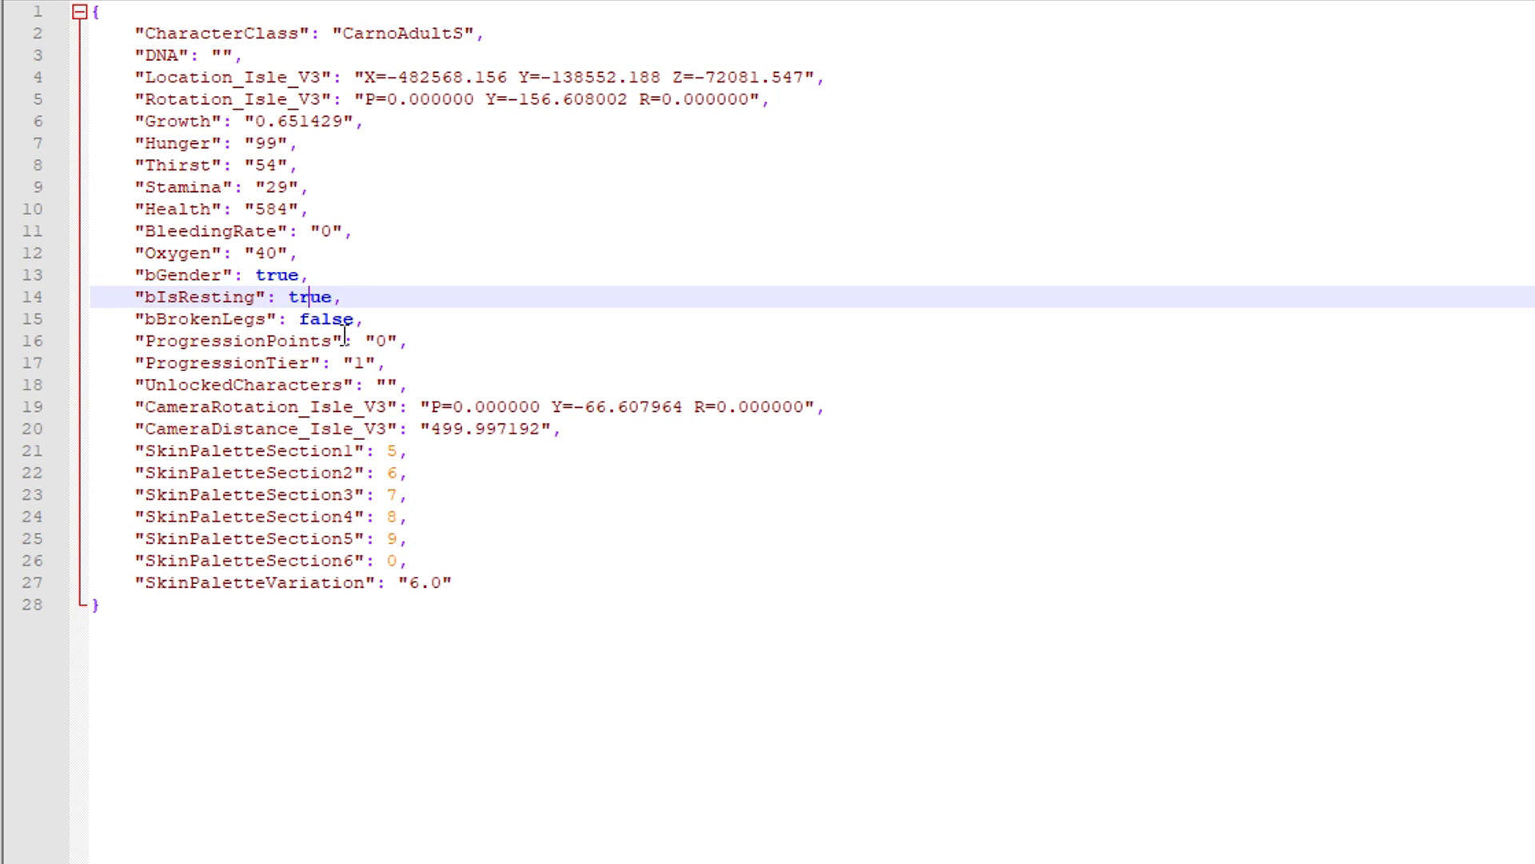
click(334, 320)
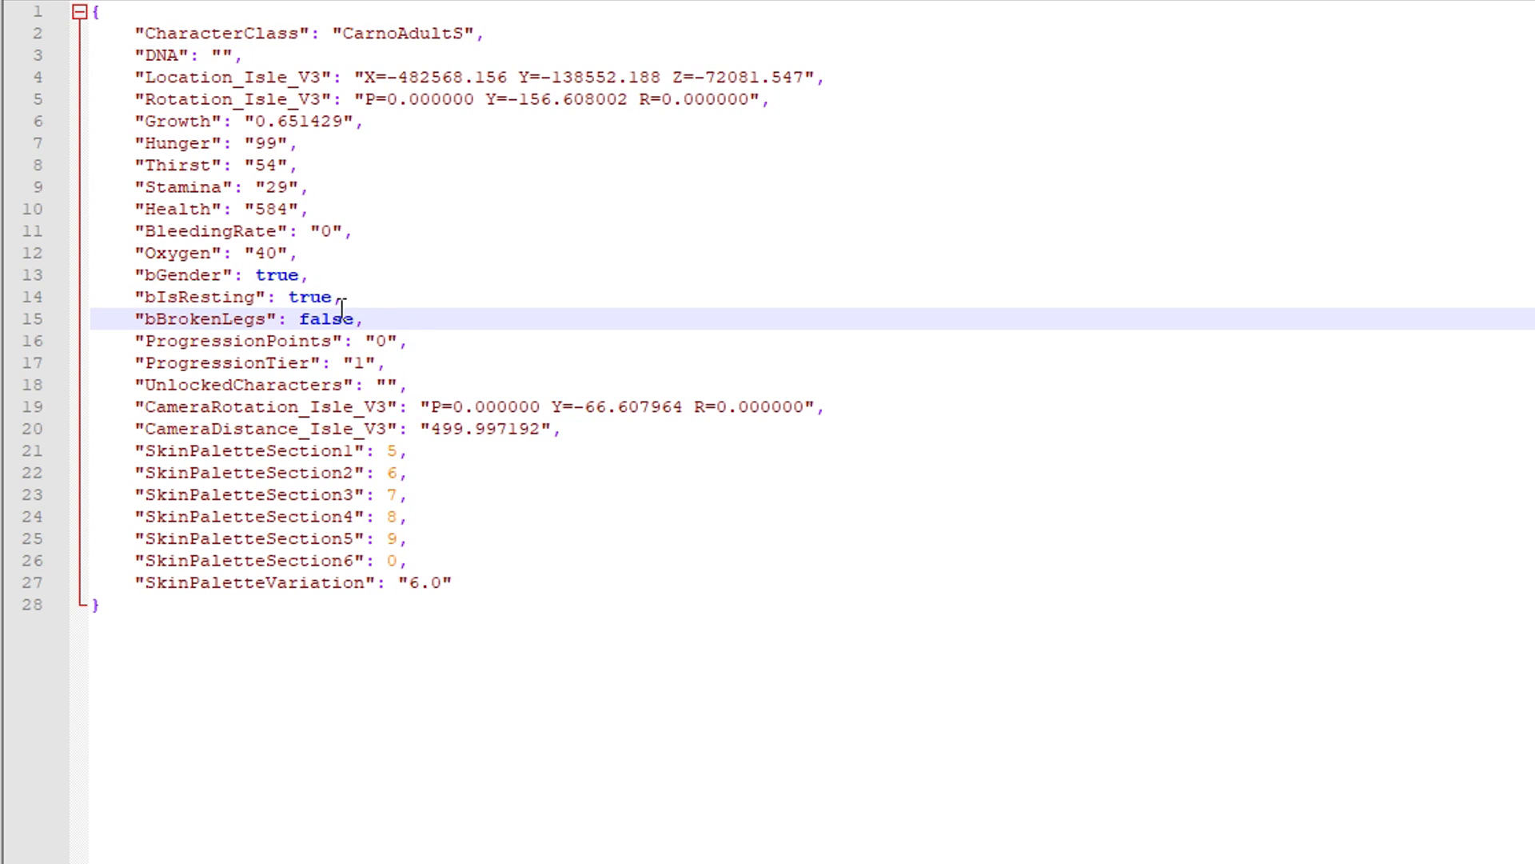
click(573, 430)
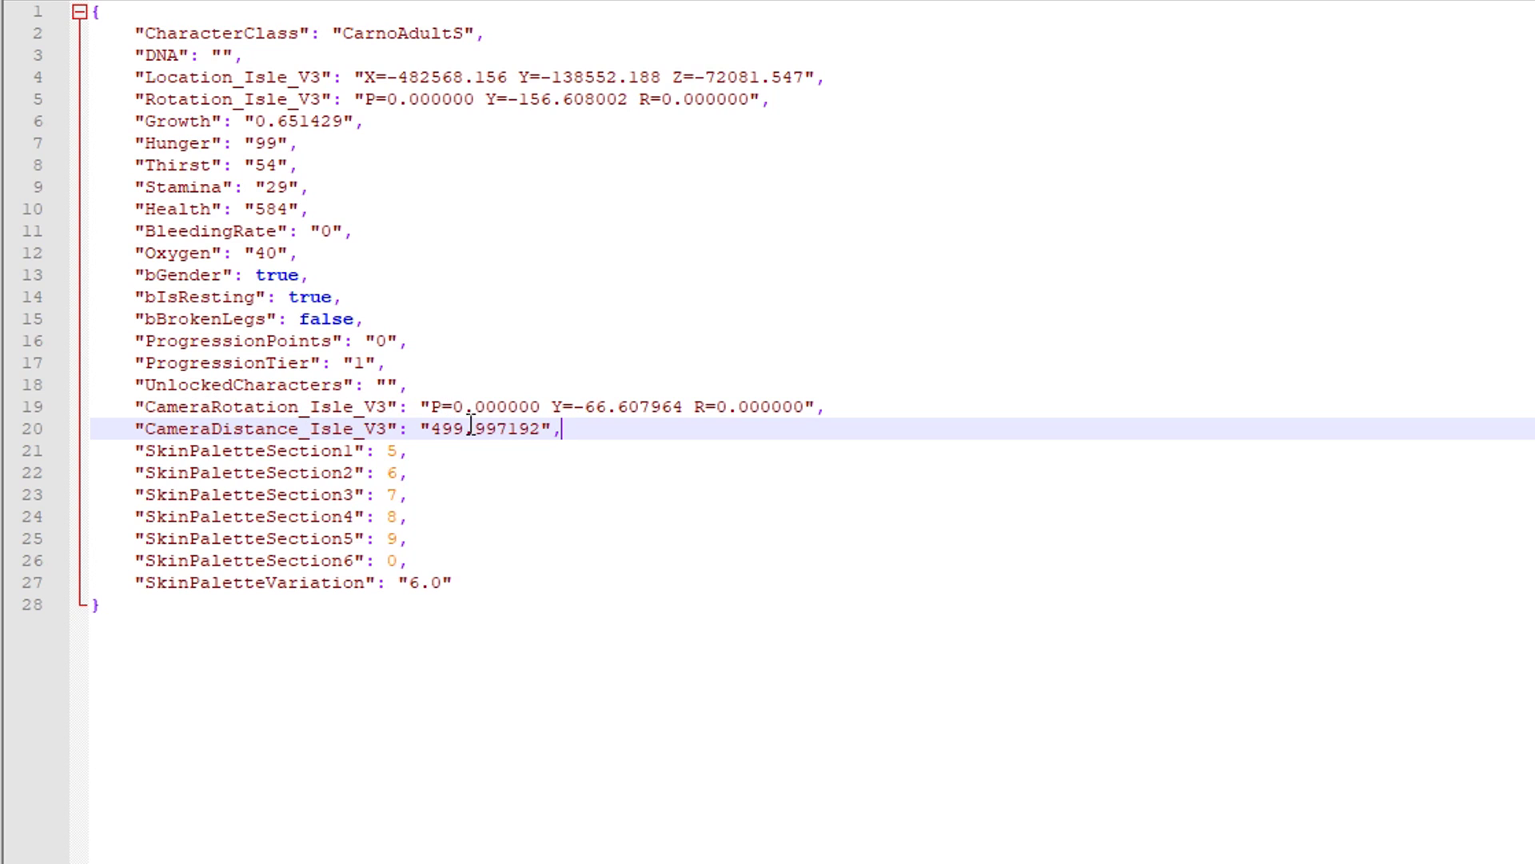
click(496, 586)
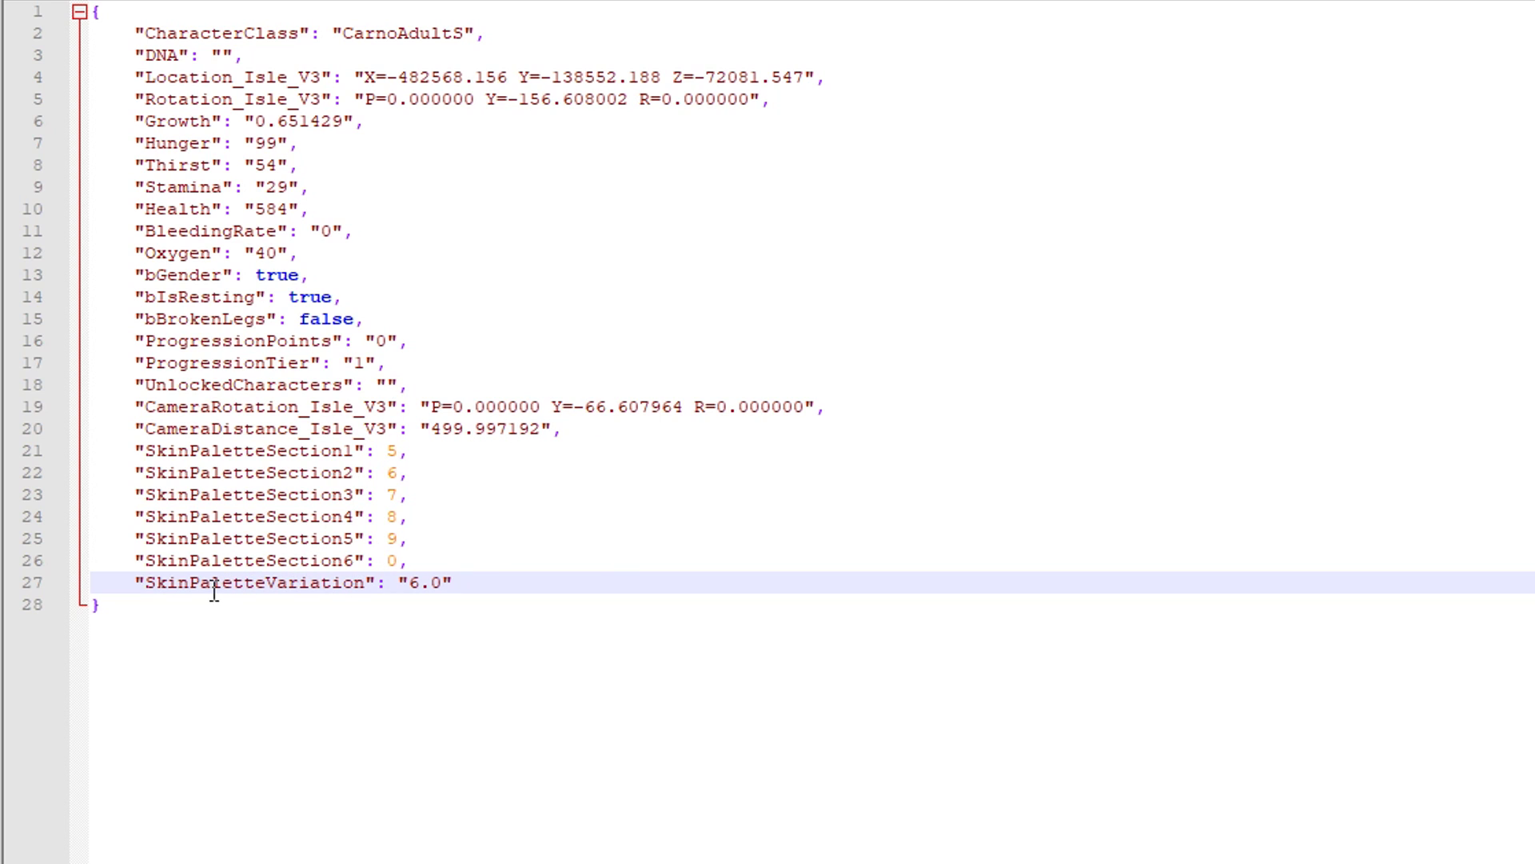
click(330, 608)
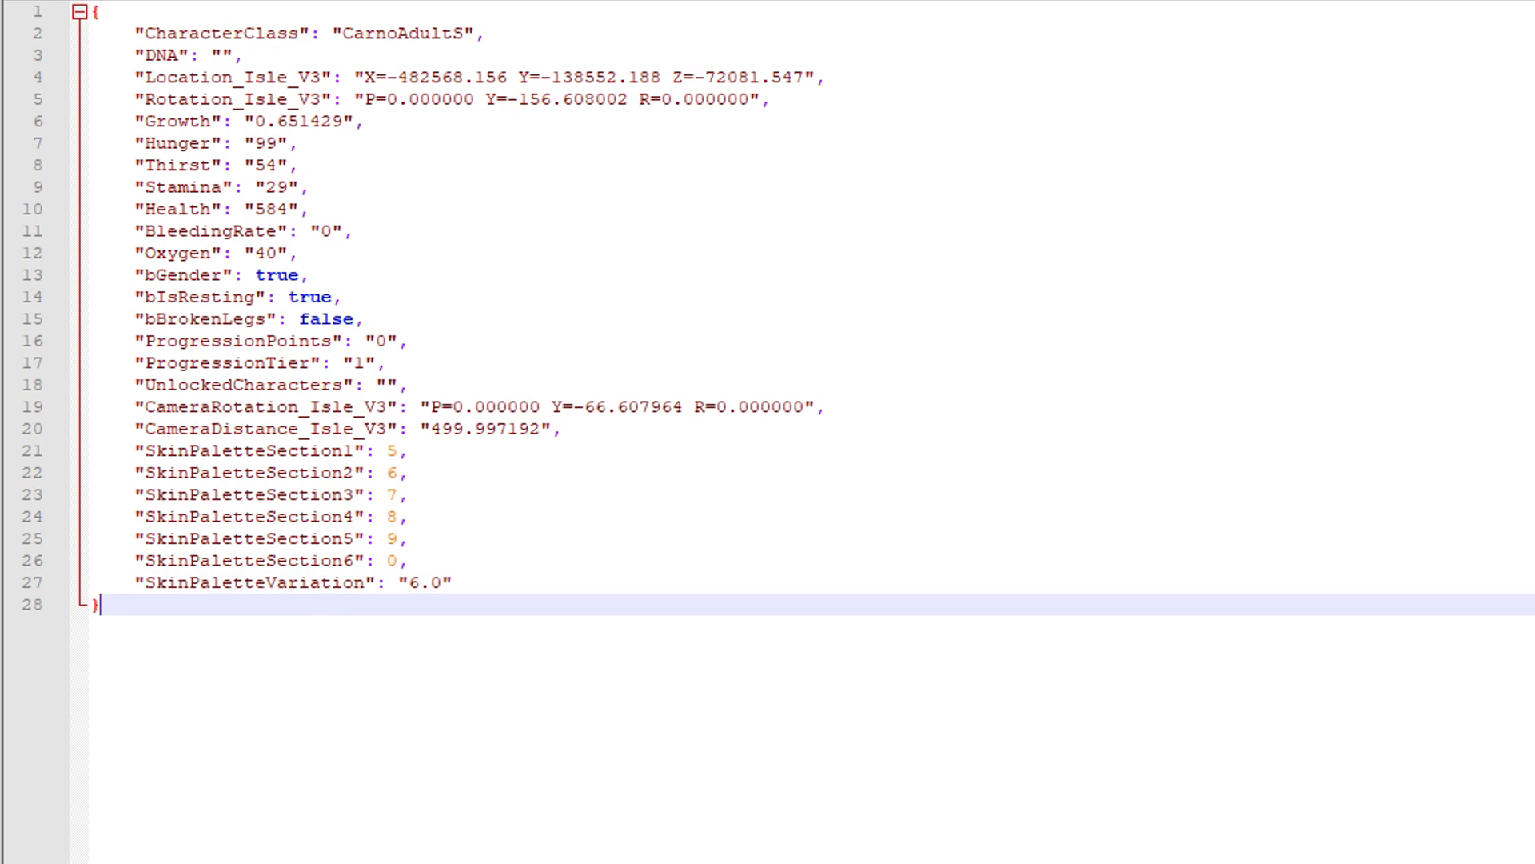
click(1081, 2)
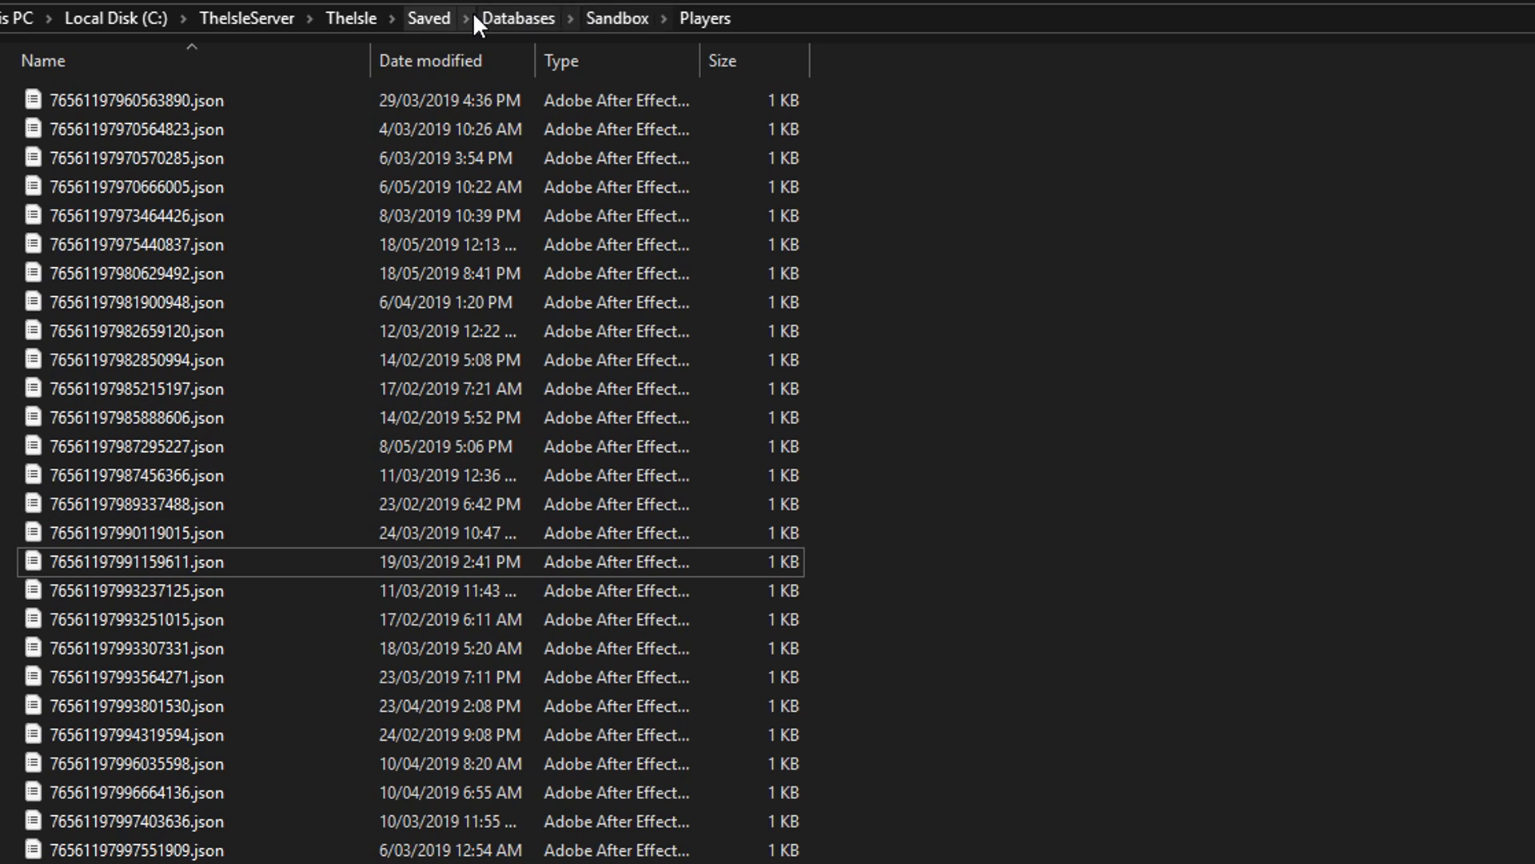
Step: Go back to the TheIsleServer folder and open its subfolders TheIsle, Saved, Databases and Sandbox in turn
click(255, 19)
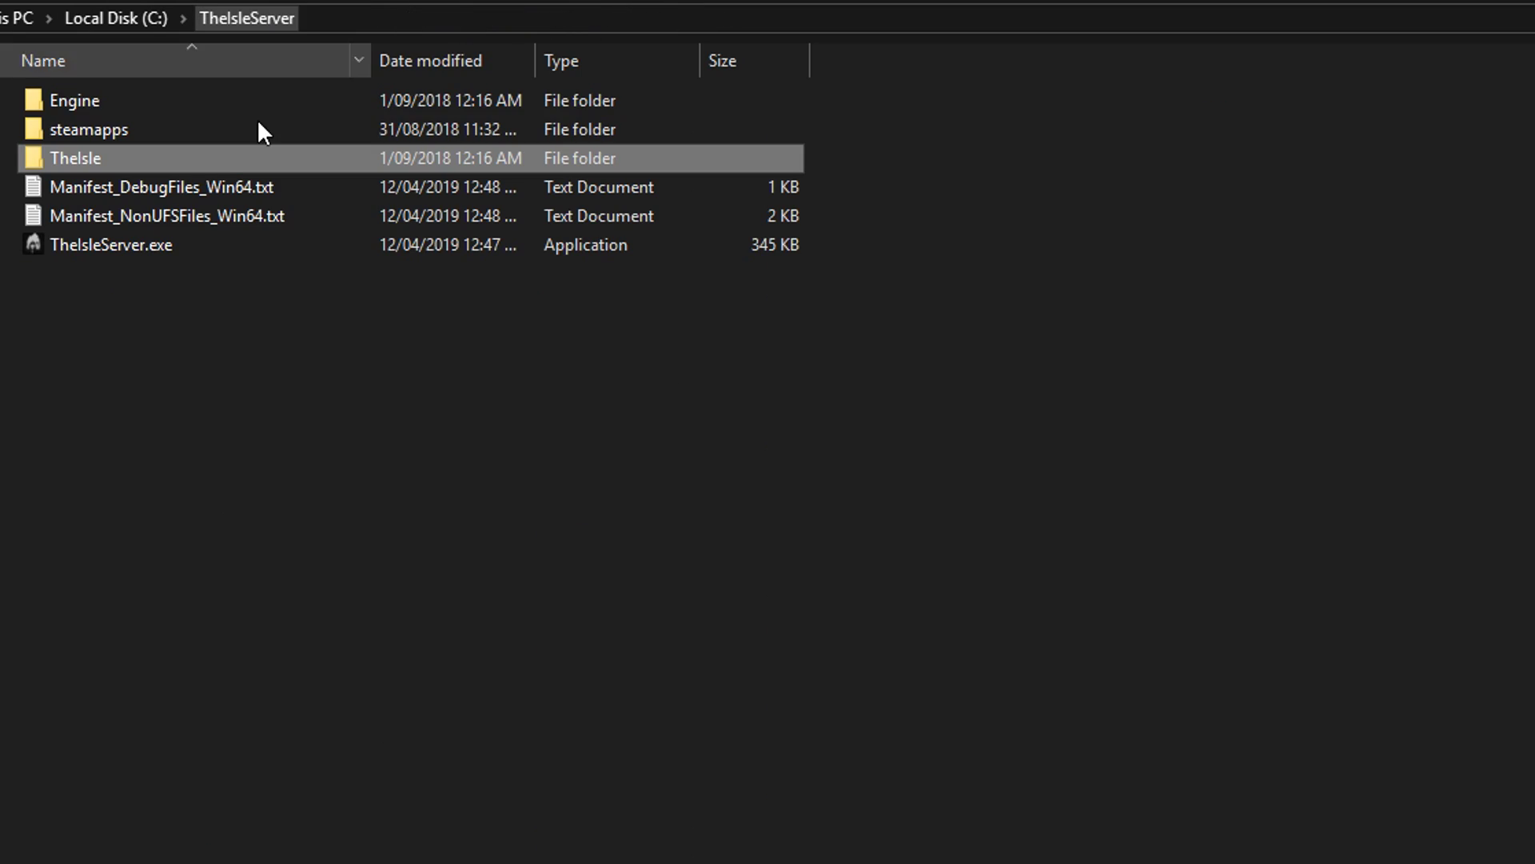
double_click(181, 156)
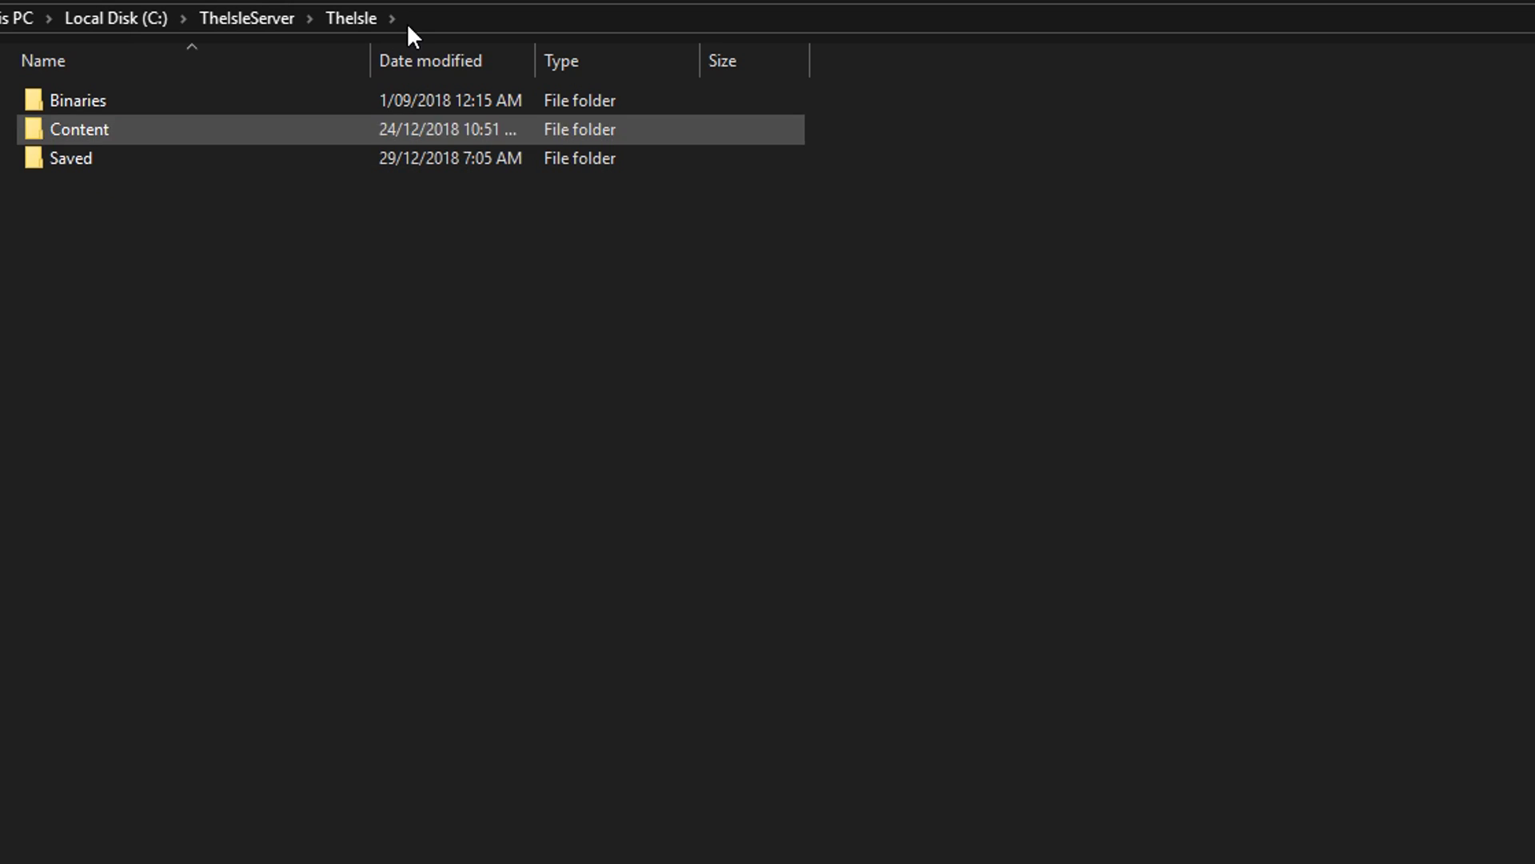
double_click(162, 159)
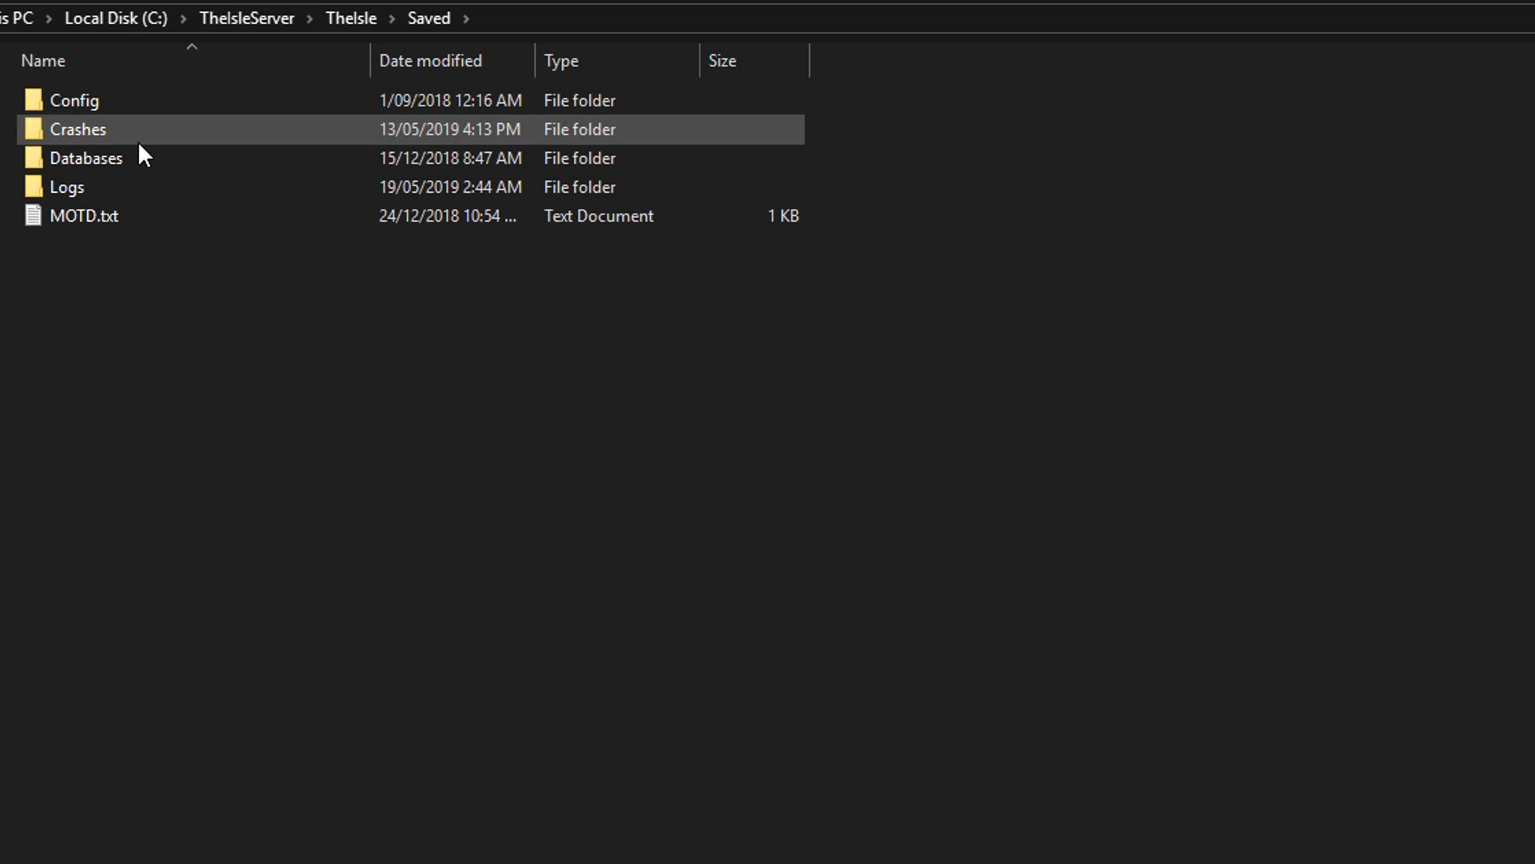
double_click(121, 157)
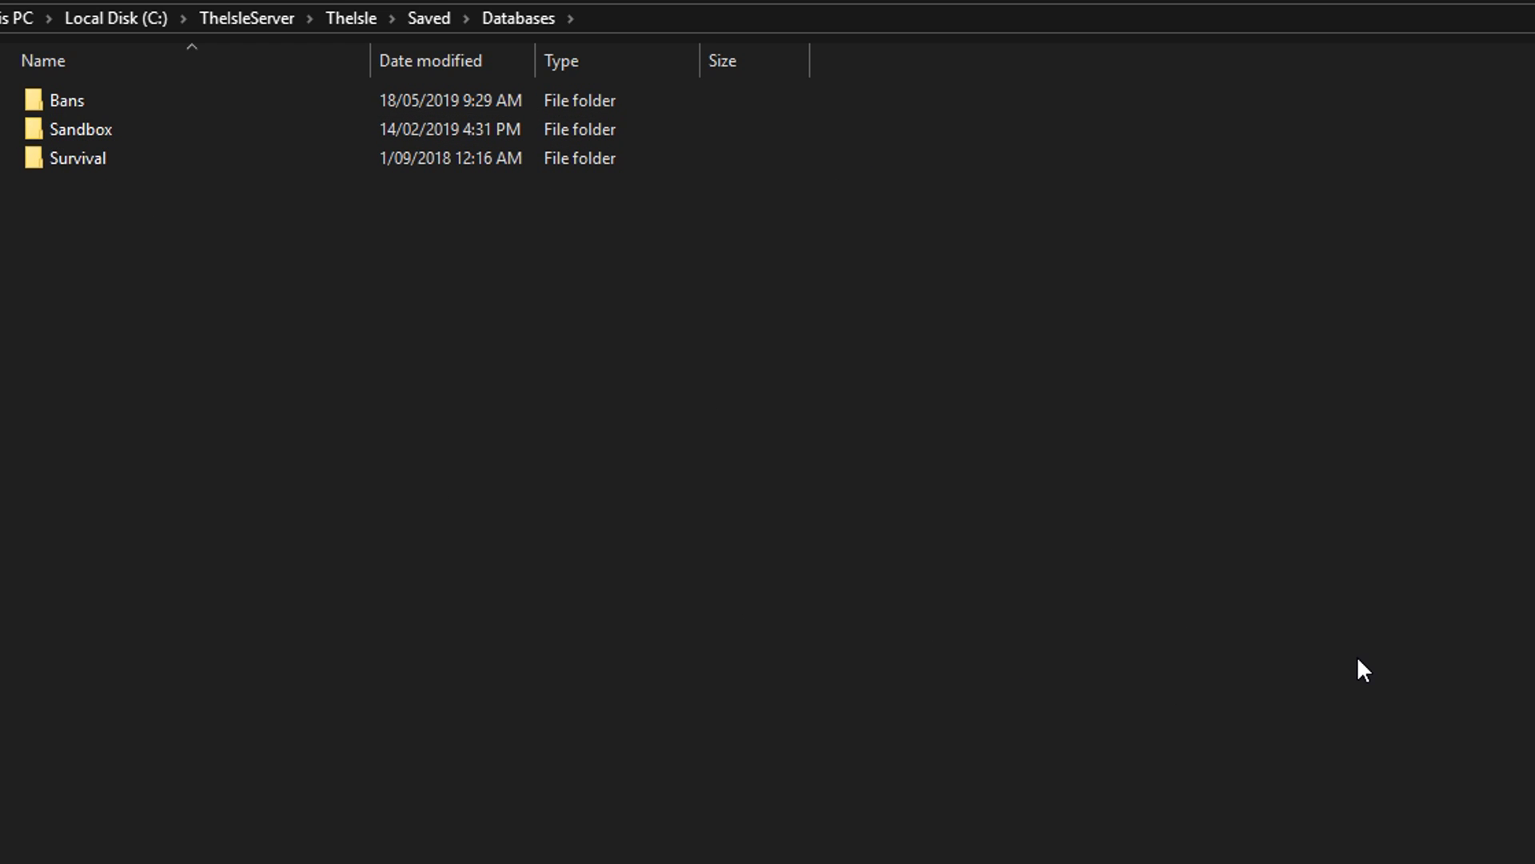
double_click(85, 128)
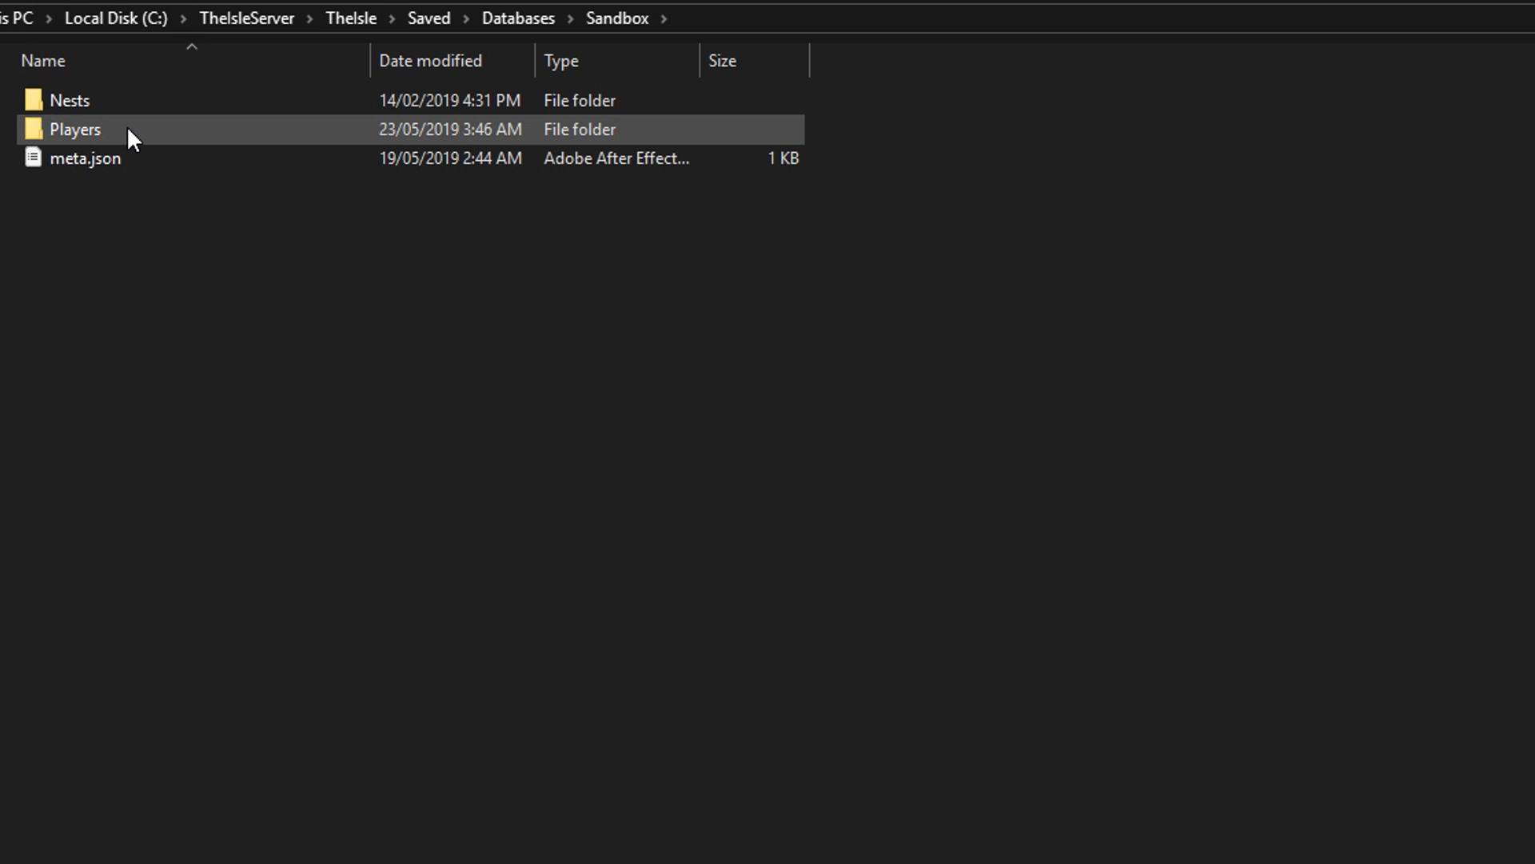
Step: Check the contents of the Nests folder inside Sandbox
mouse_move(129, 130)
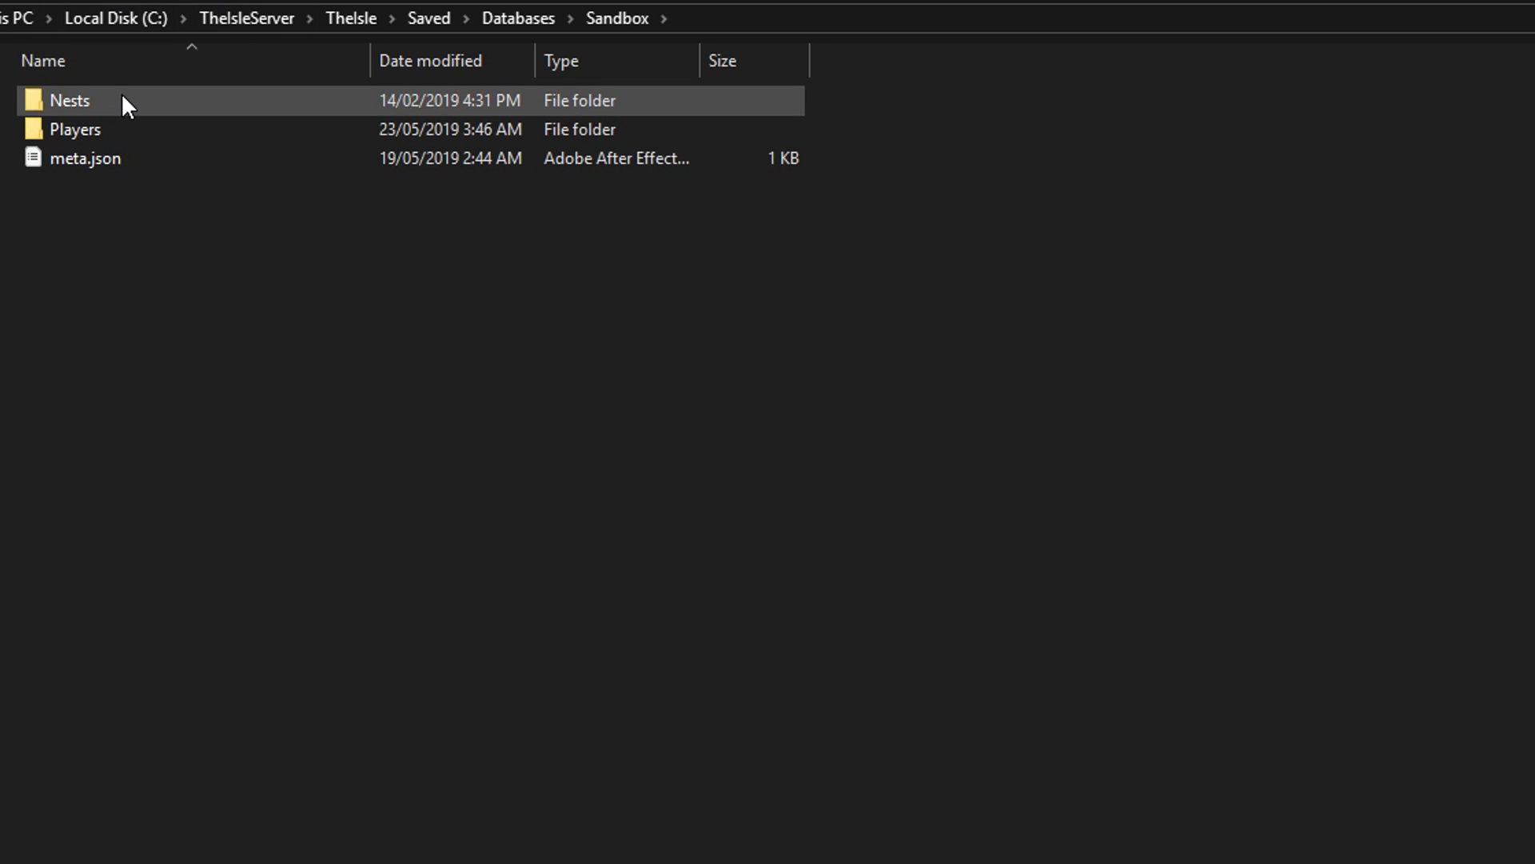
double_click(120, 101)
drag(293, 248, 530, 468)
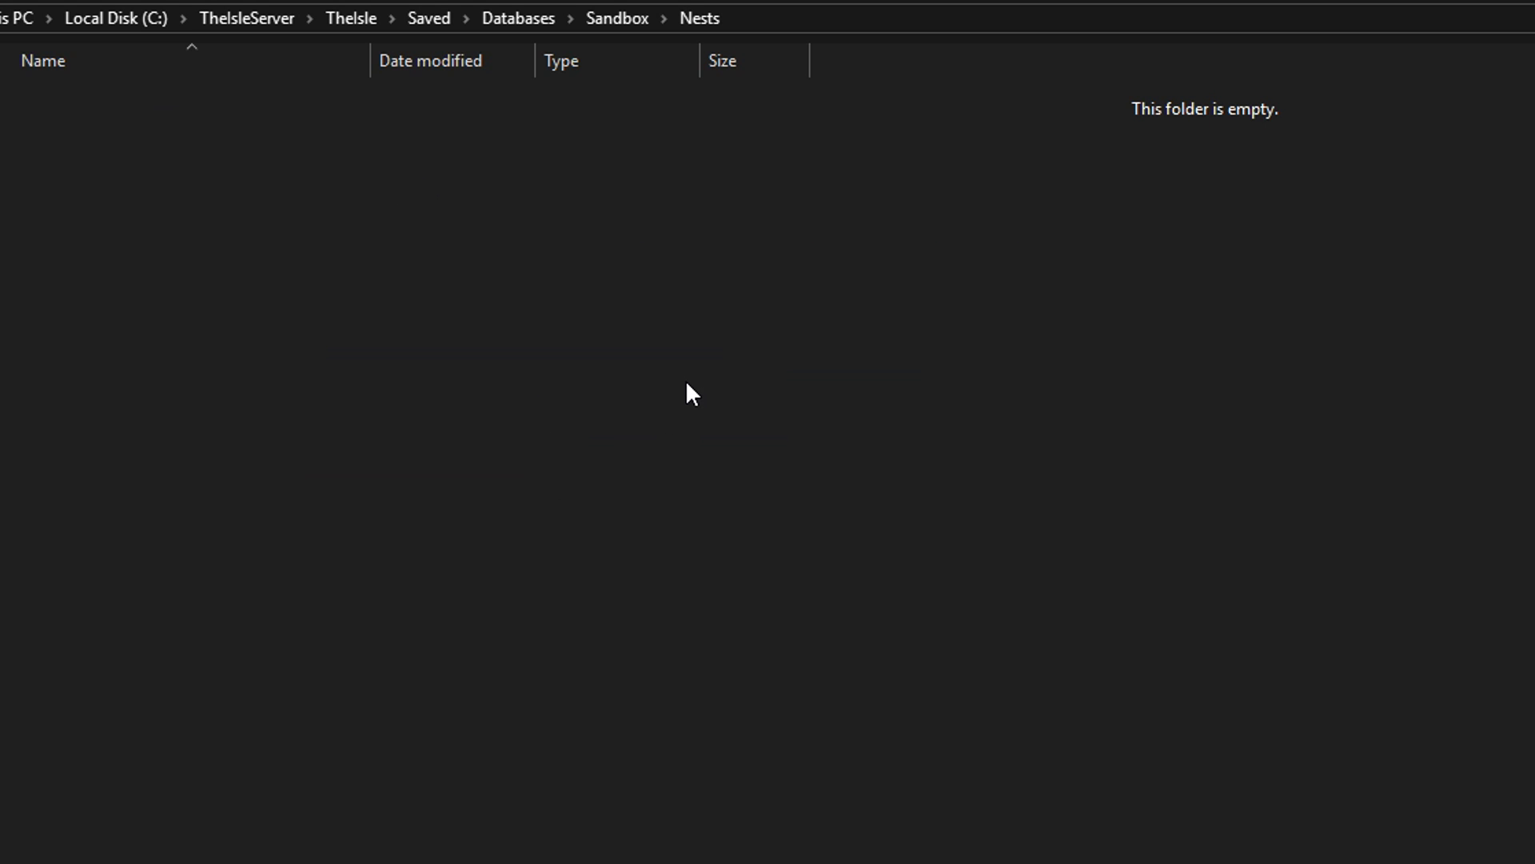
drag(418, 435, 577, 432)
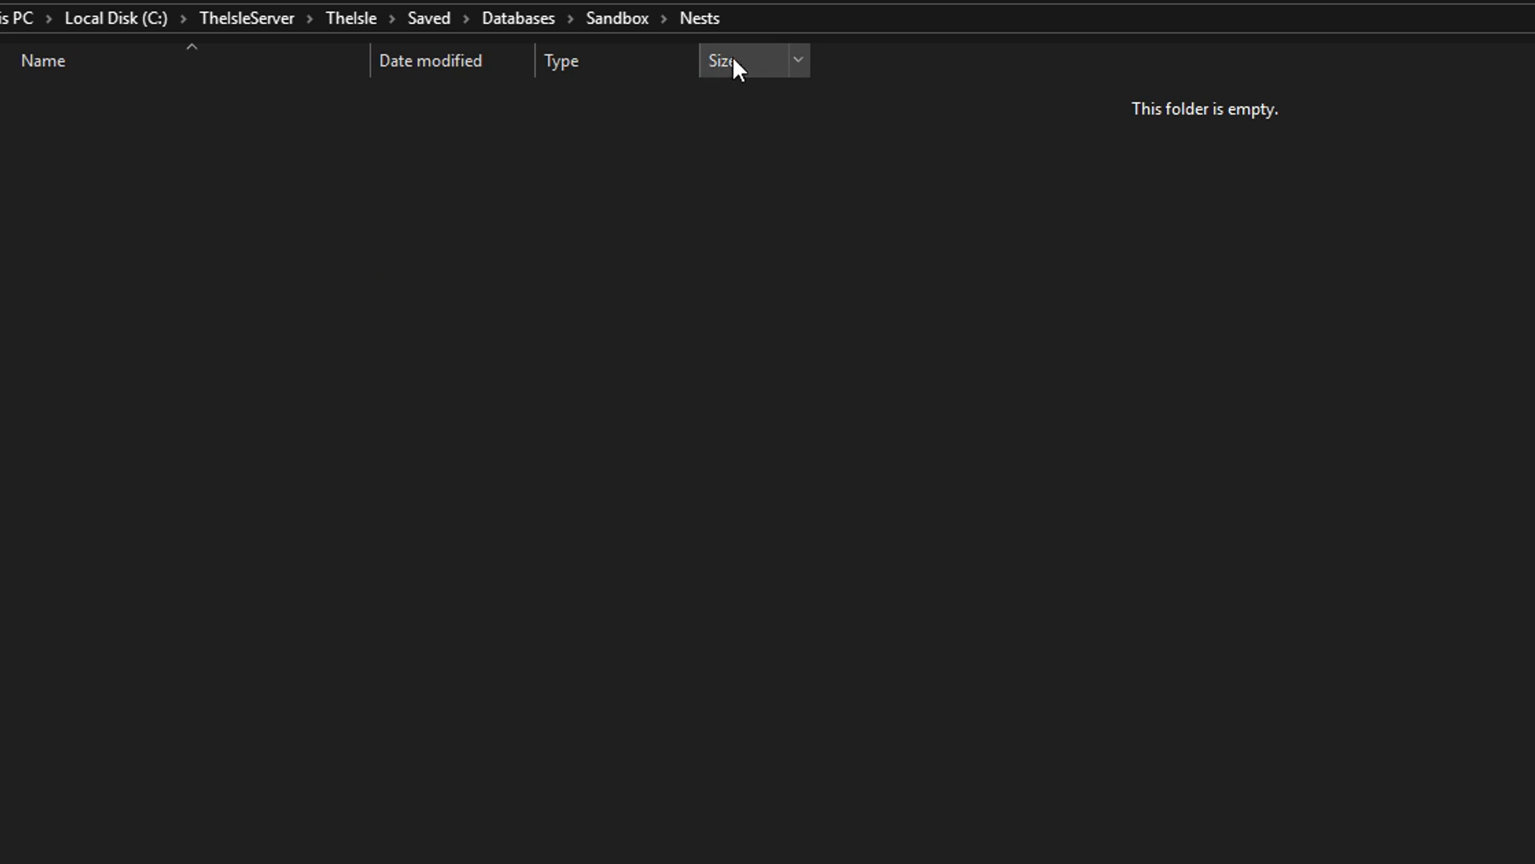
Step: Return to Sandbox, open the Players folder and open the player file modified on 16/05/2019 at 4:29 PM in Notepad++
click(632, 17)
double_click(220, 128)
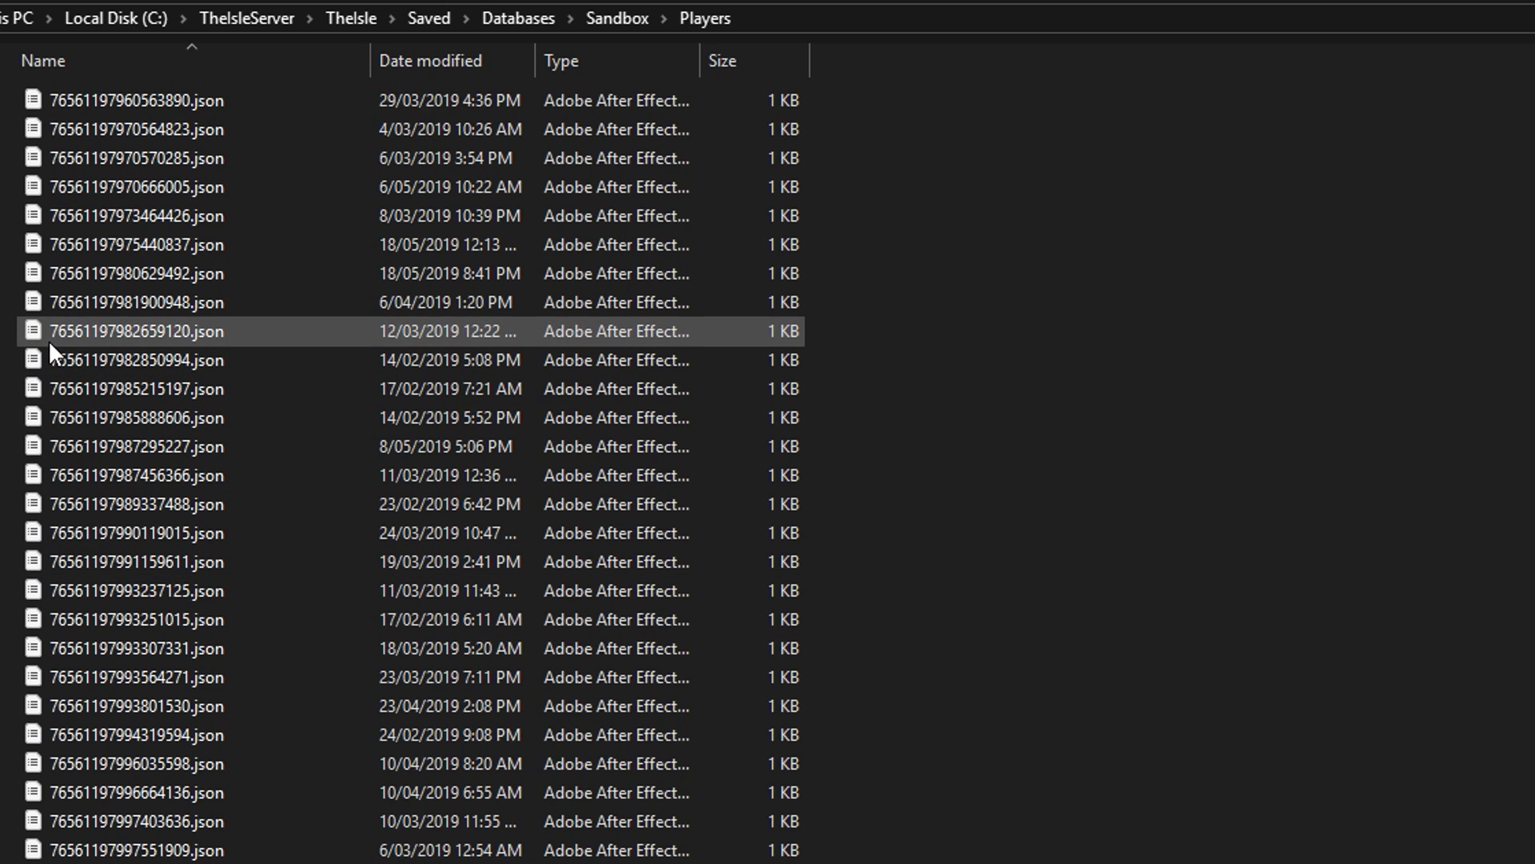
scroll(102, 763, down, 8)
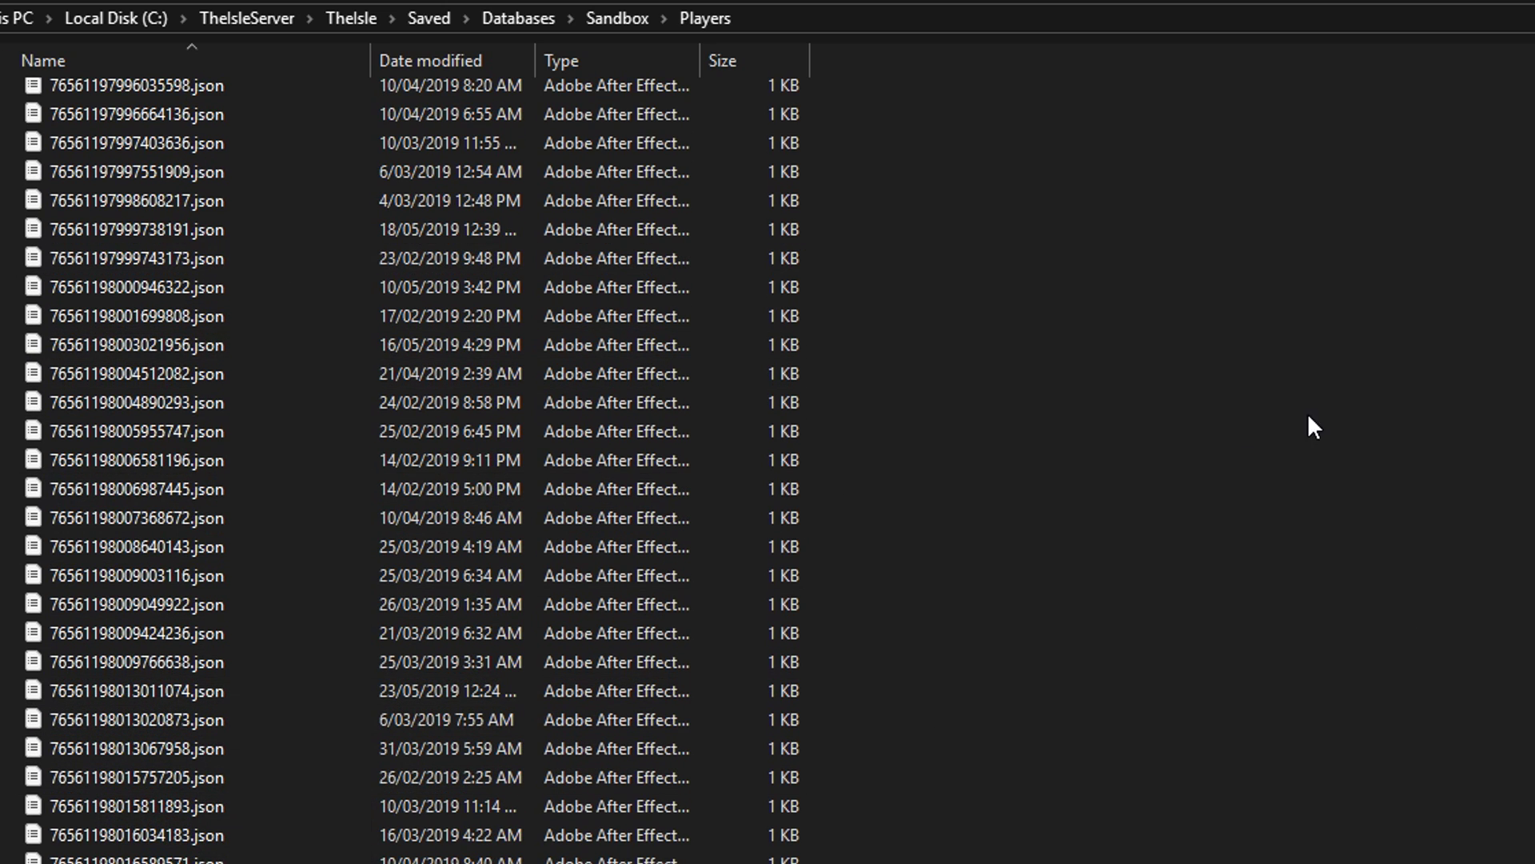
click(114, 350)
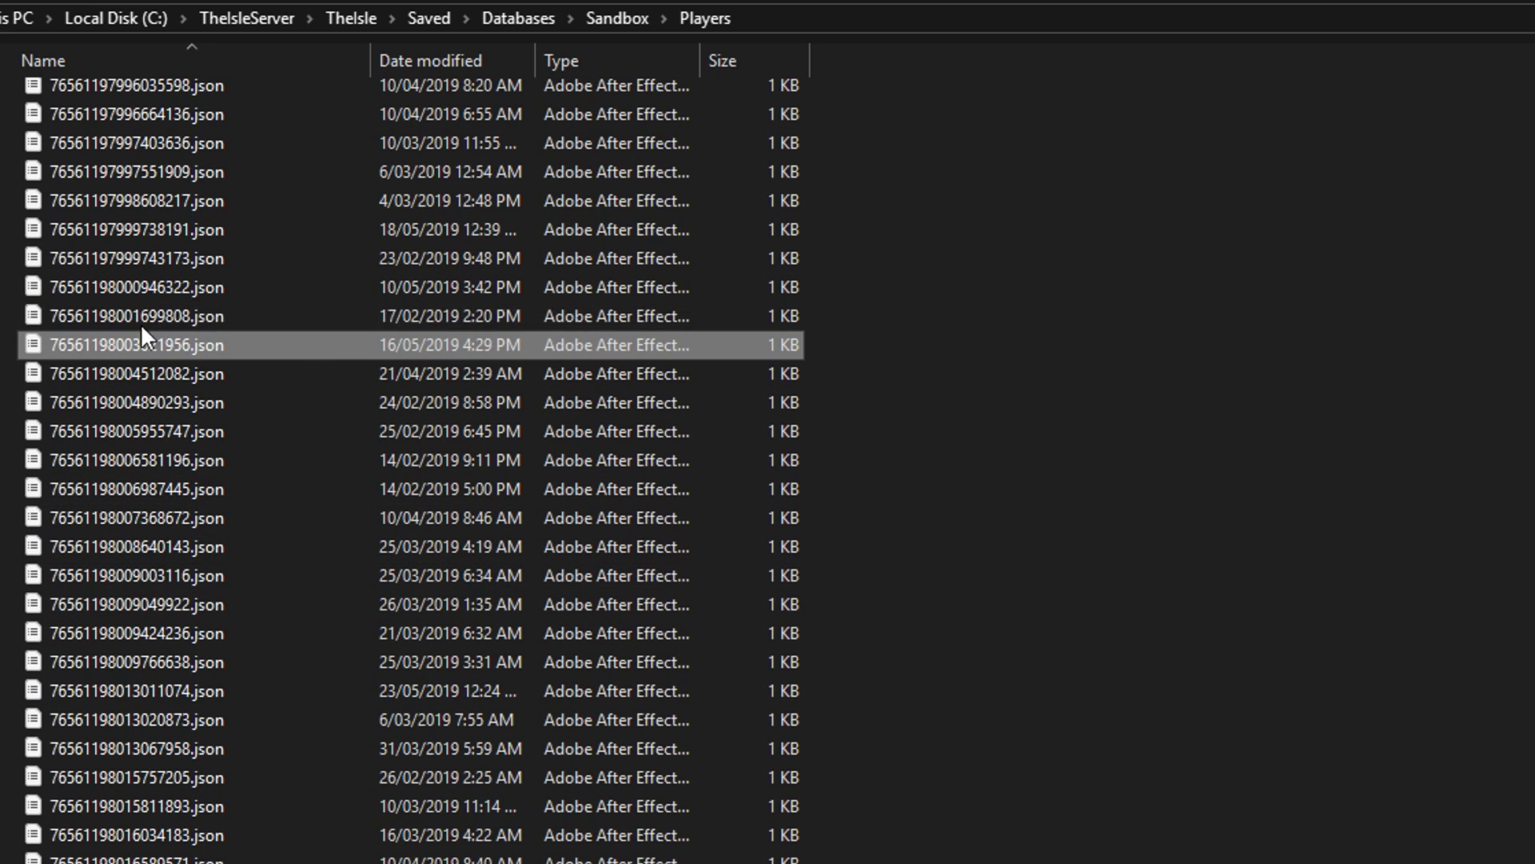
right_click(123, 337)
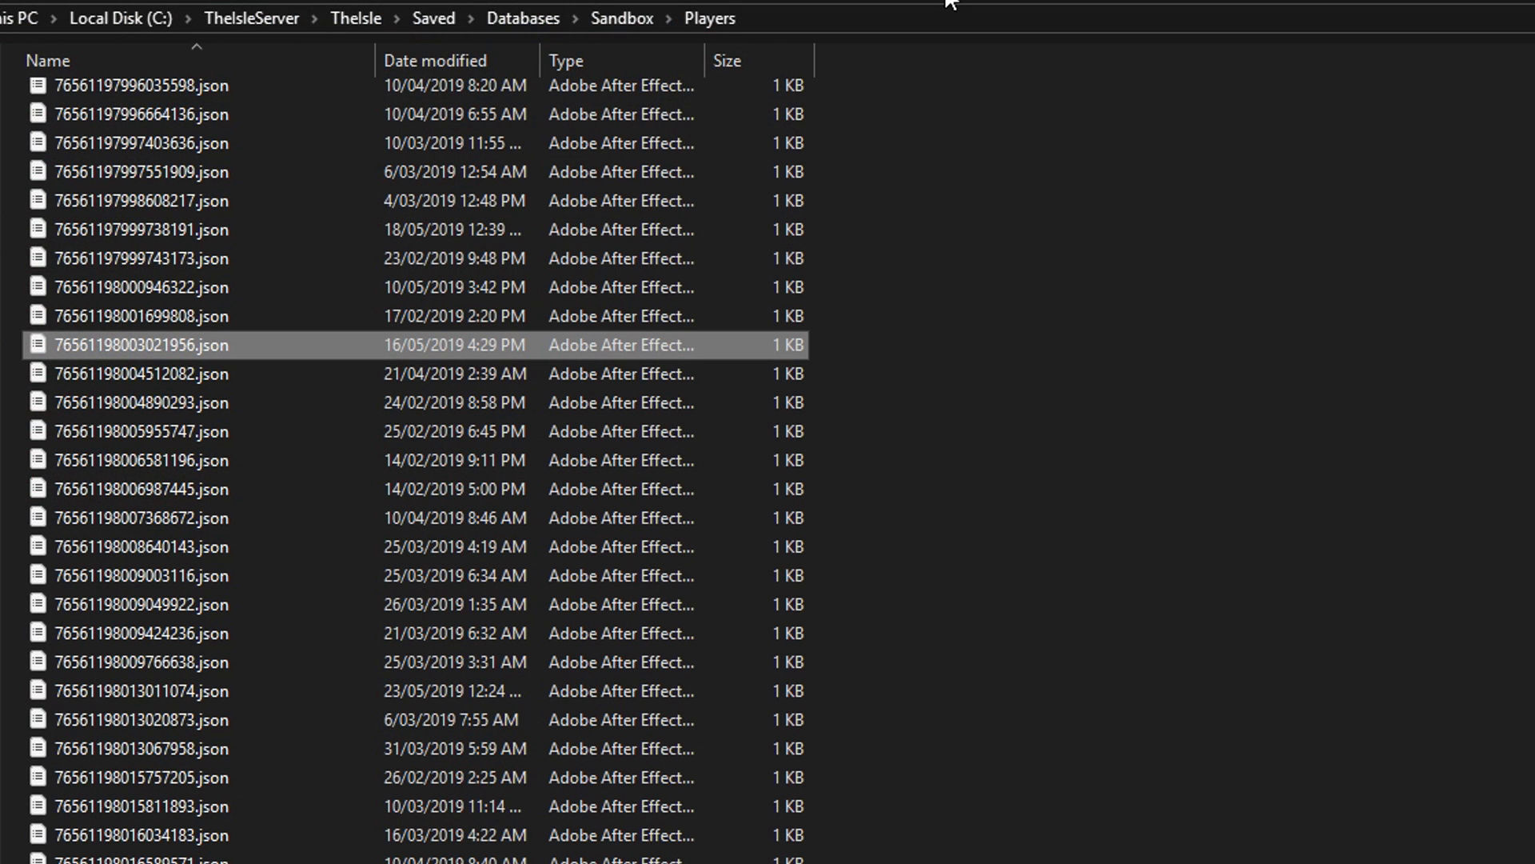
right_click(80, 348)
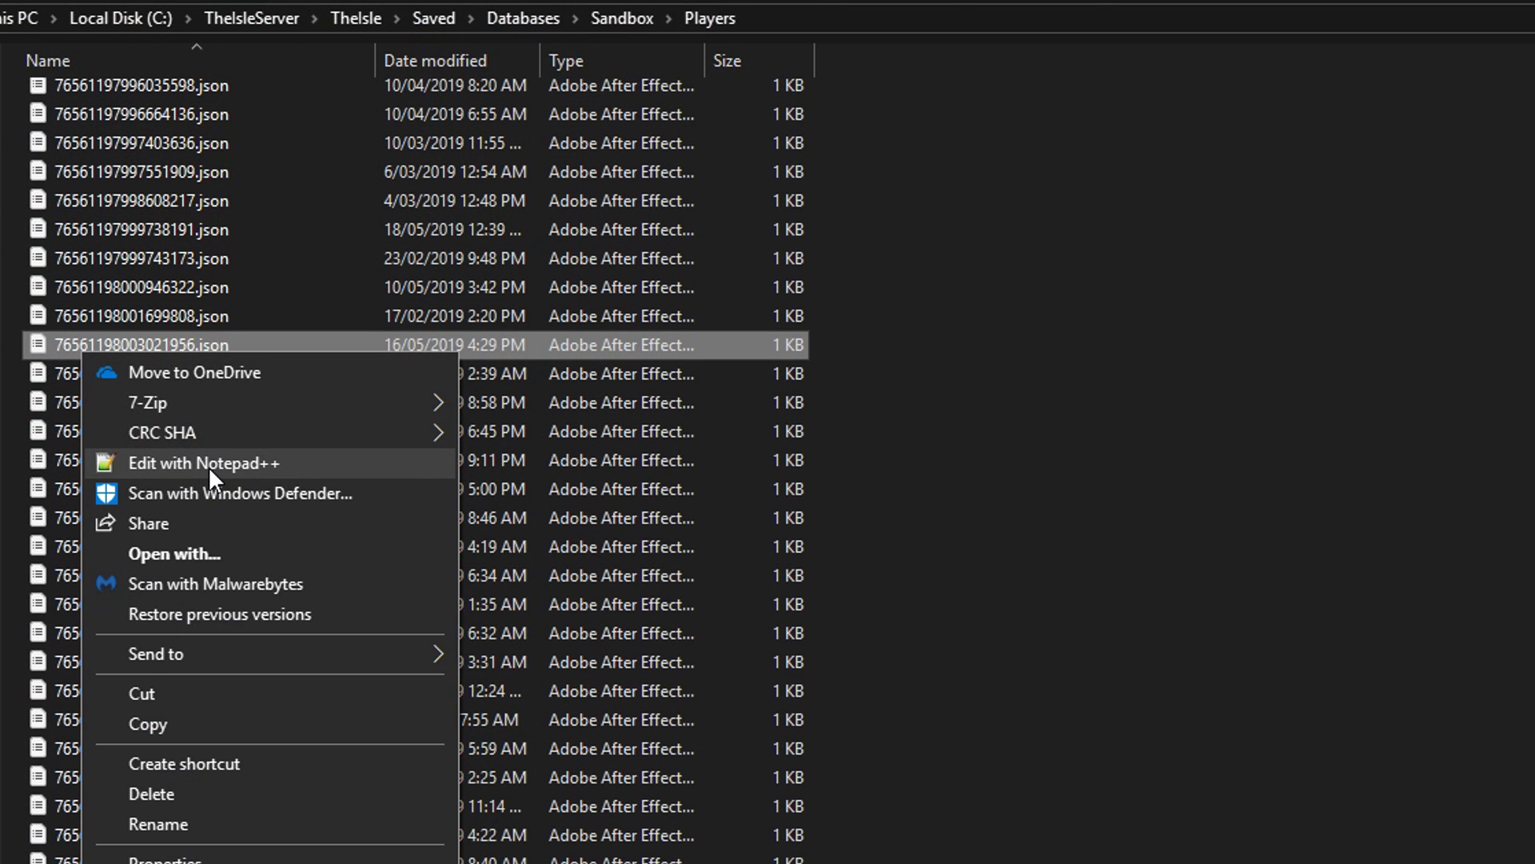
click(208, 464)
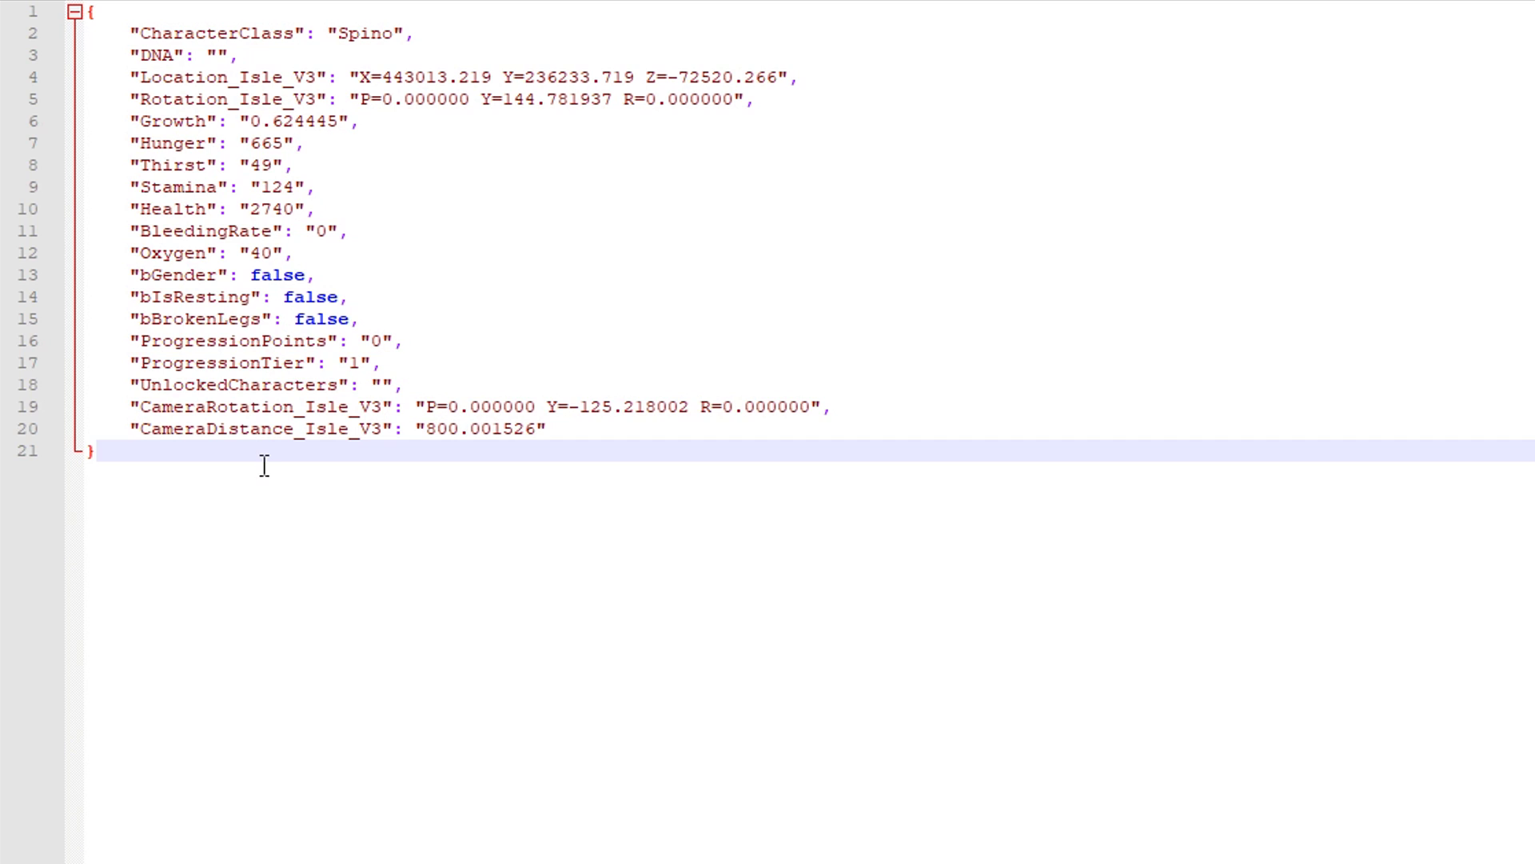
Step: Examine the full contents of the player file, from the CharacterClass value through the closing brace
drag(264, 465, 91, 10)
click(916, 217)
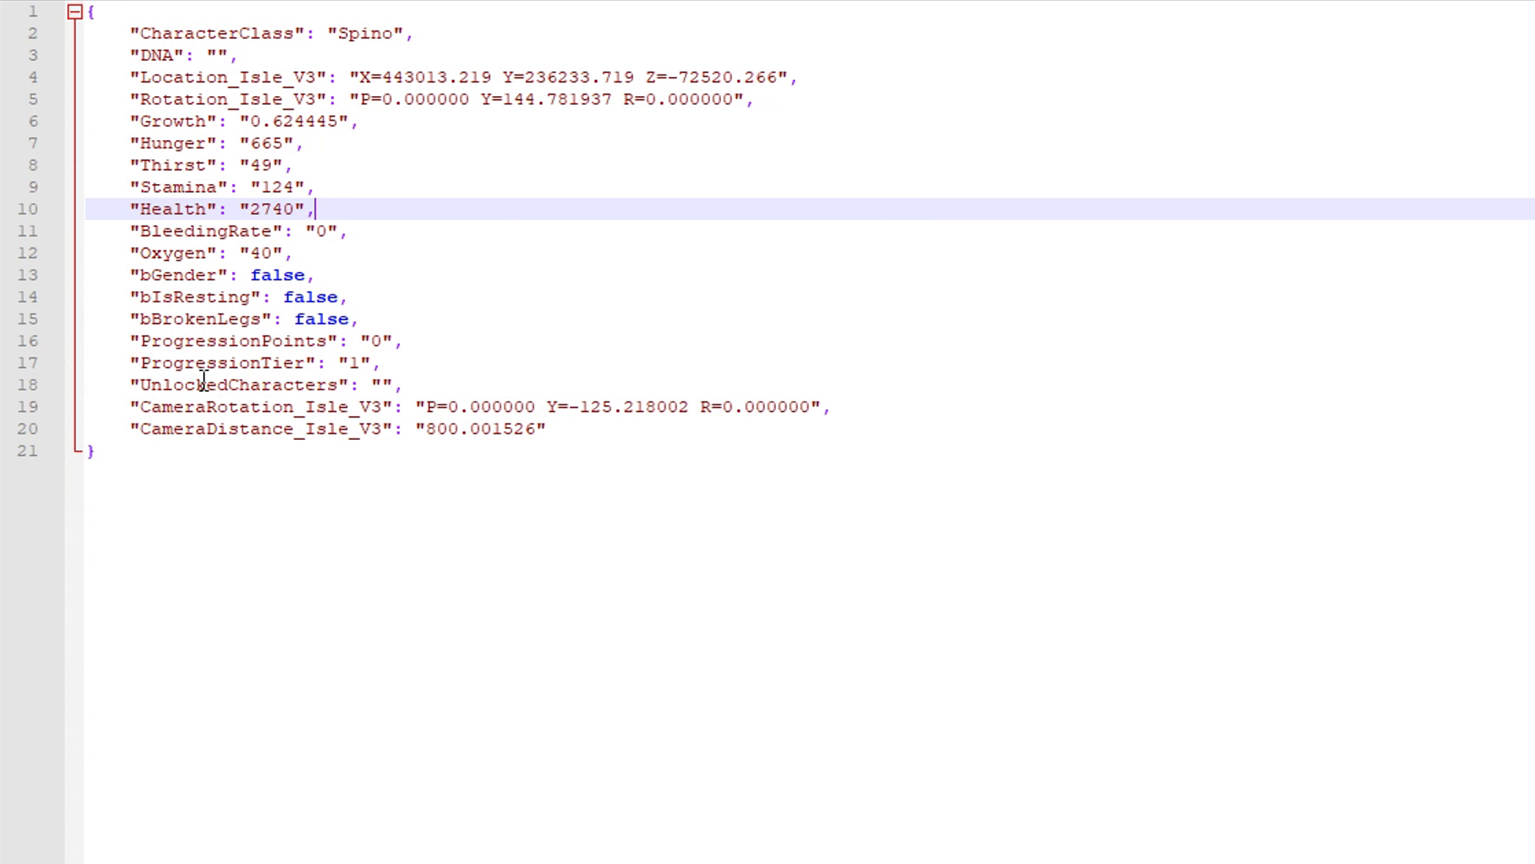
click(172, 459)
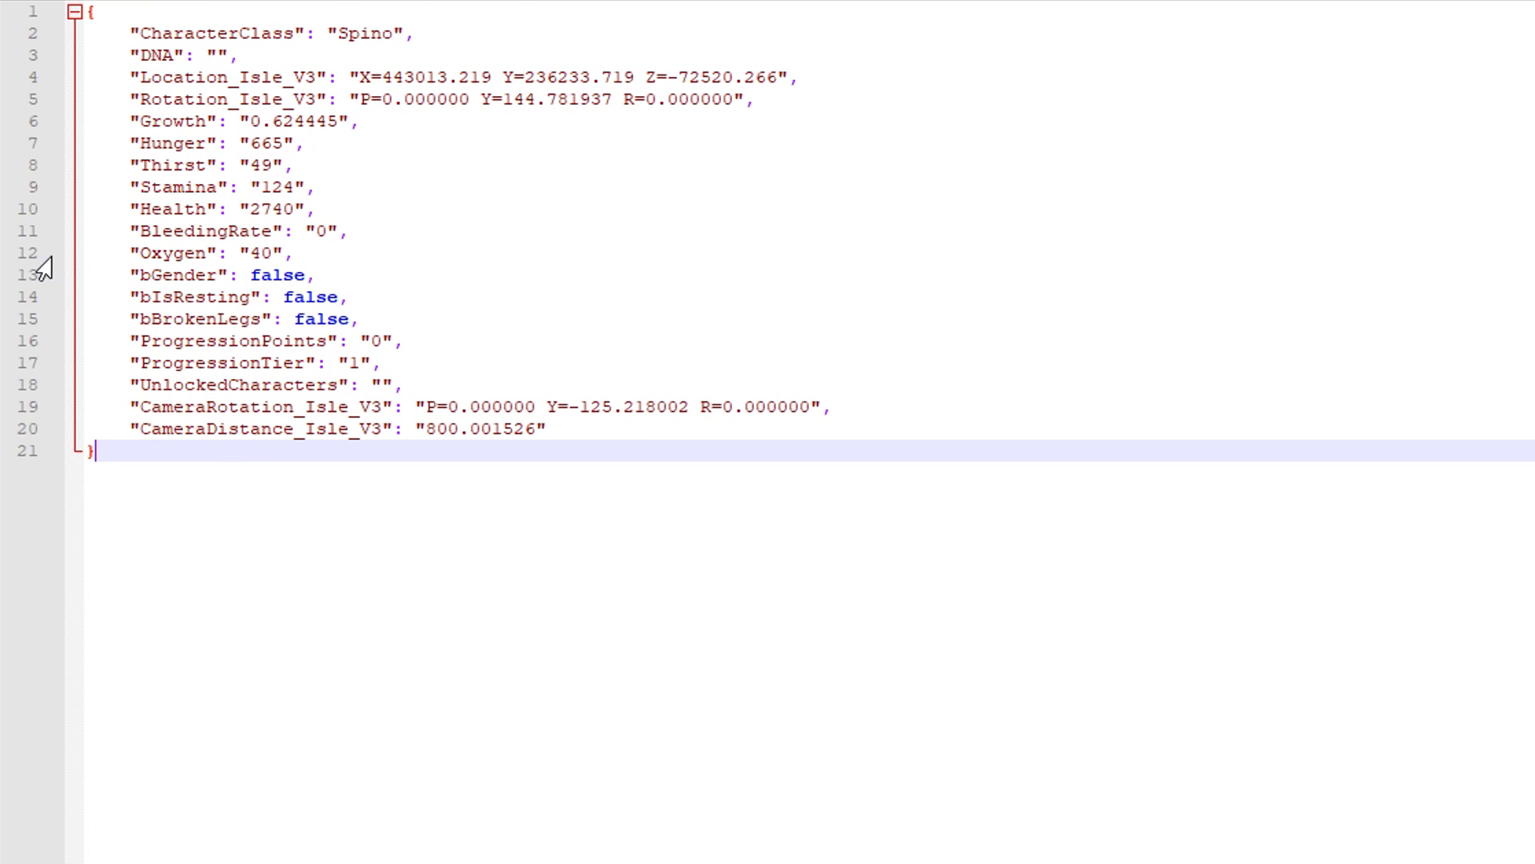
click(337, 21)
double_click(376, 33)
click(383, 33)
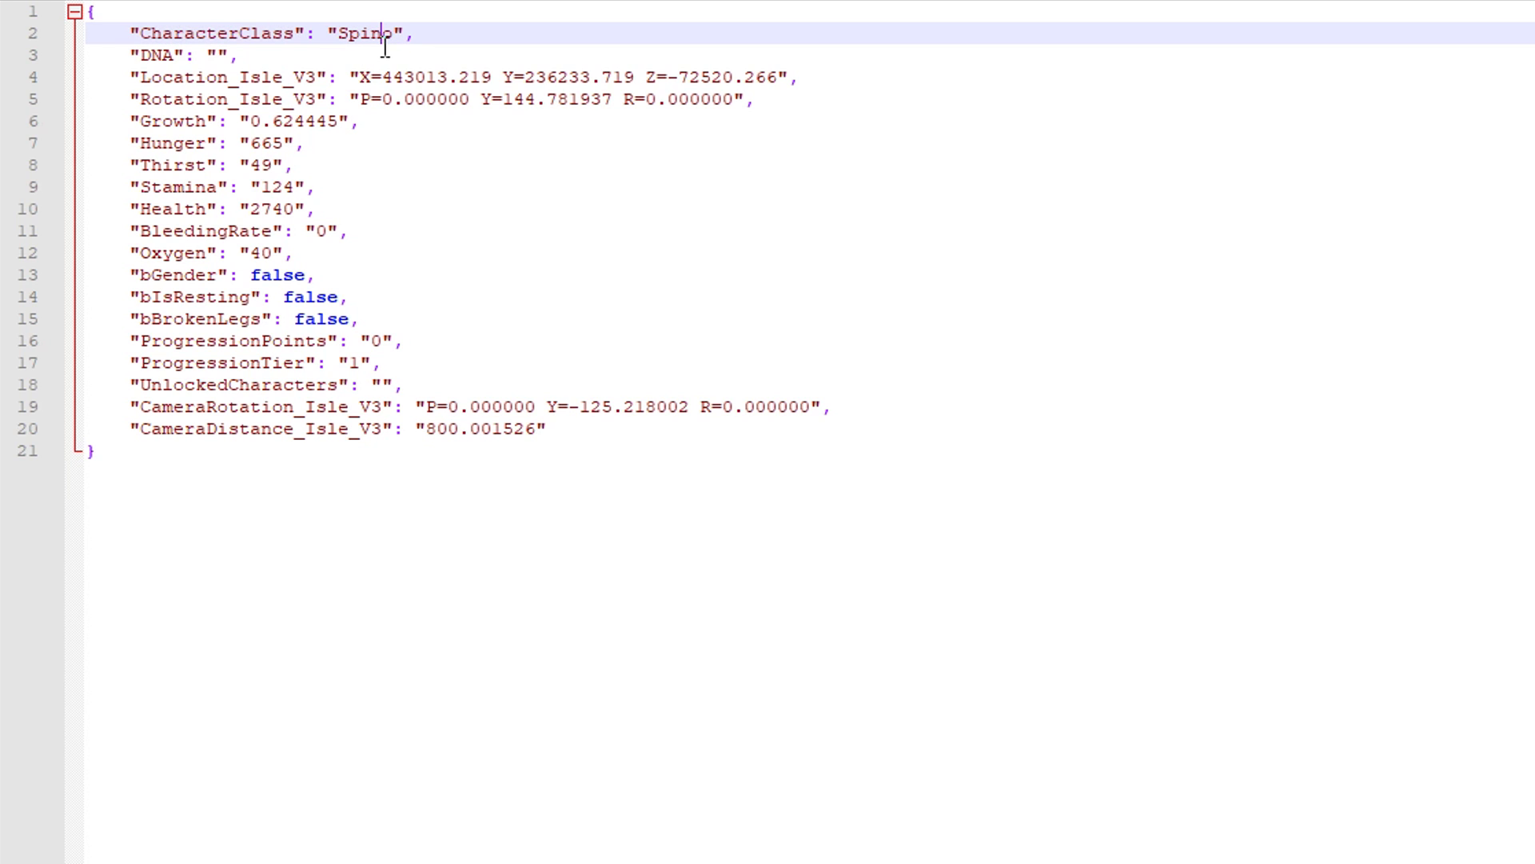
click(276, 447)
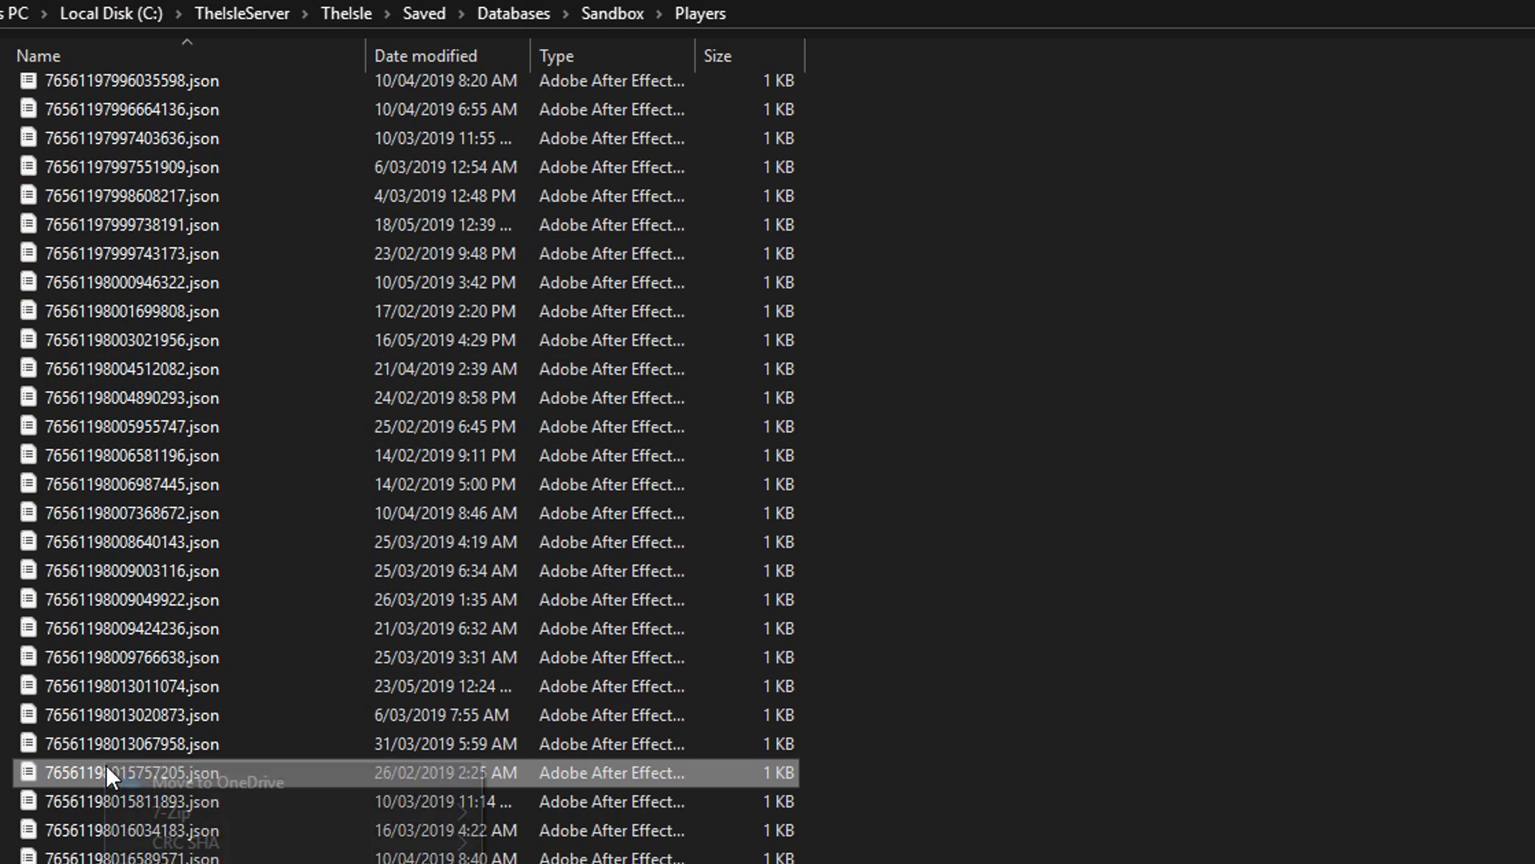
right_click(106, 769)
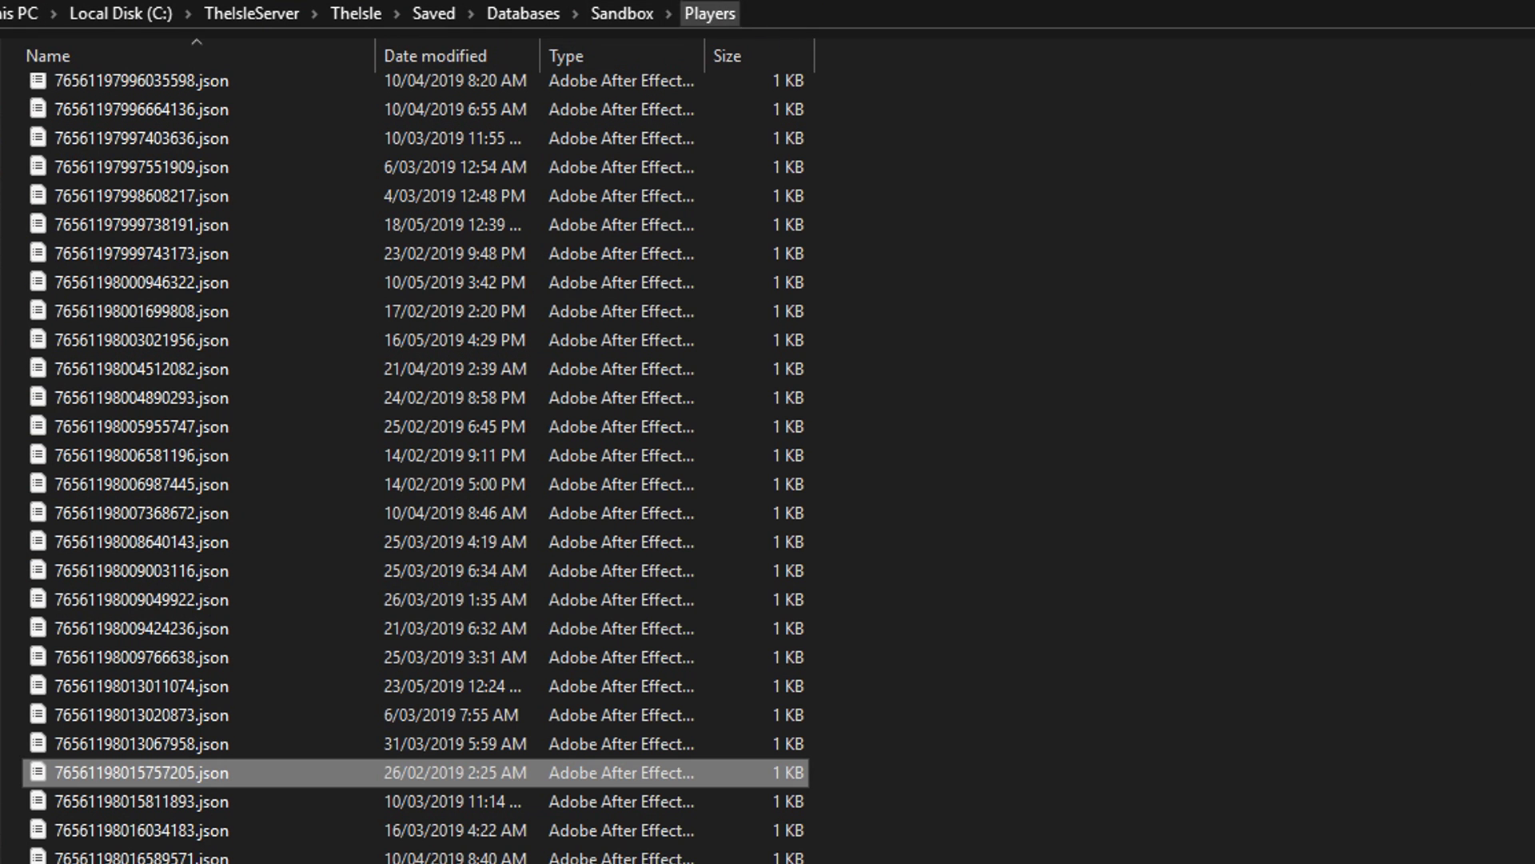
drag(1279, 537, 1366, 415)
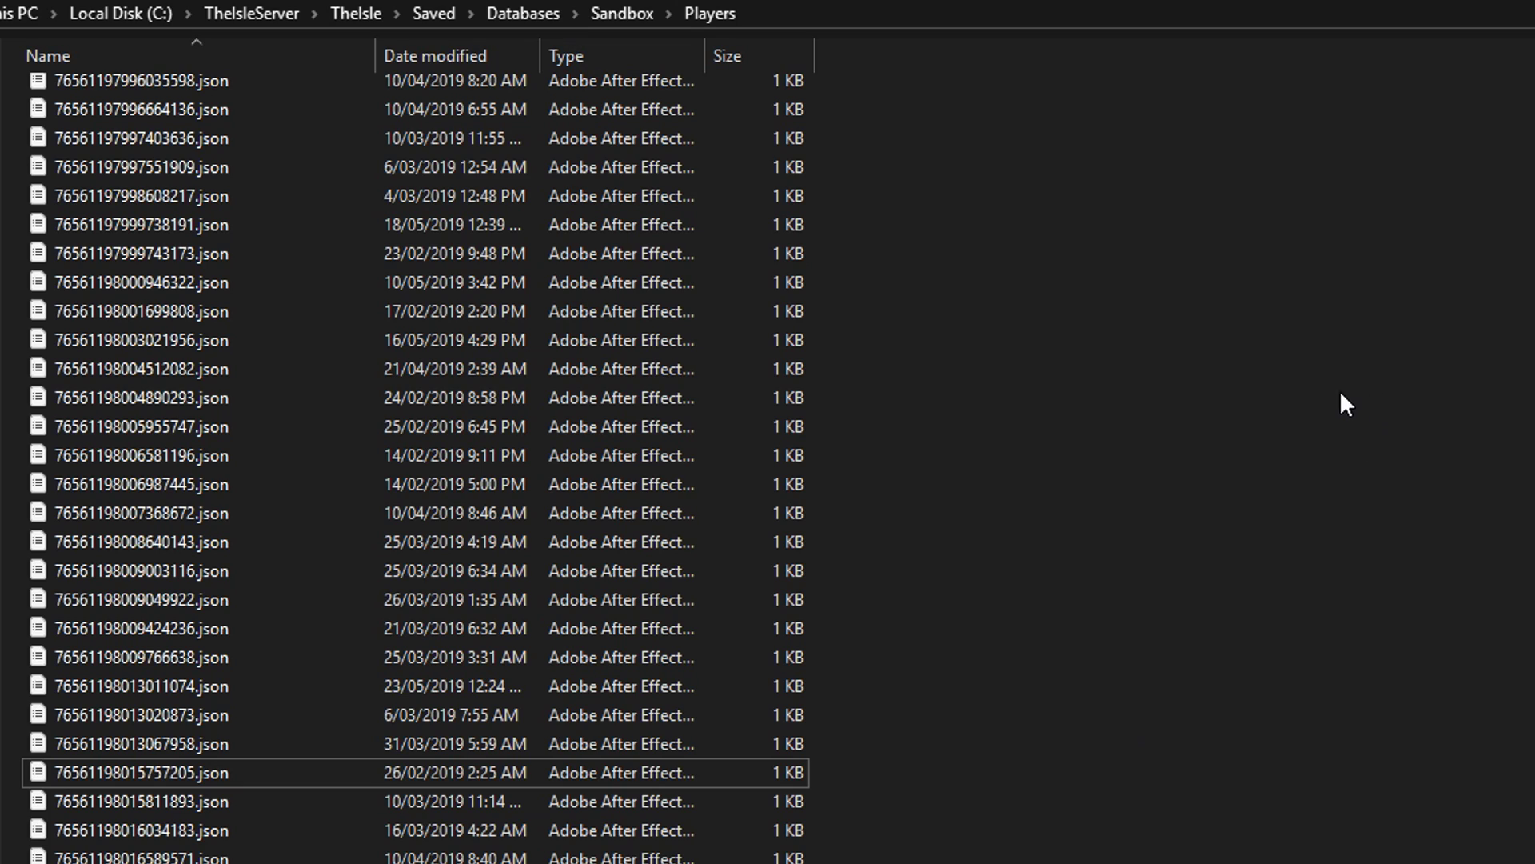
Step: Return to the TheIsle folder, check its Content folder and open the Saved folder
click(354, 13)
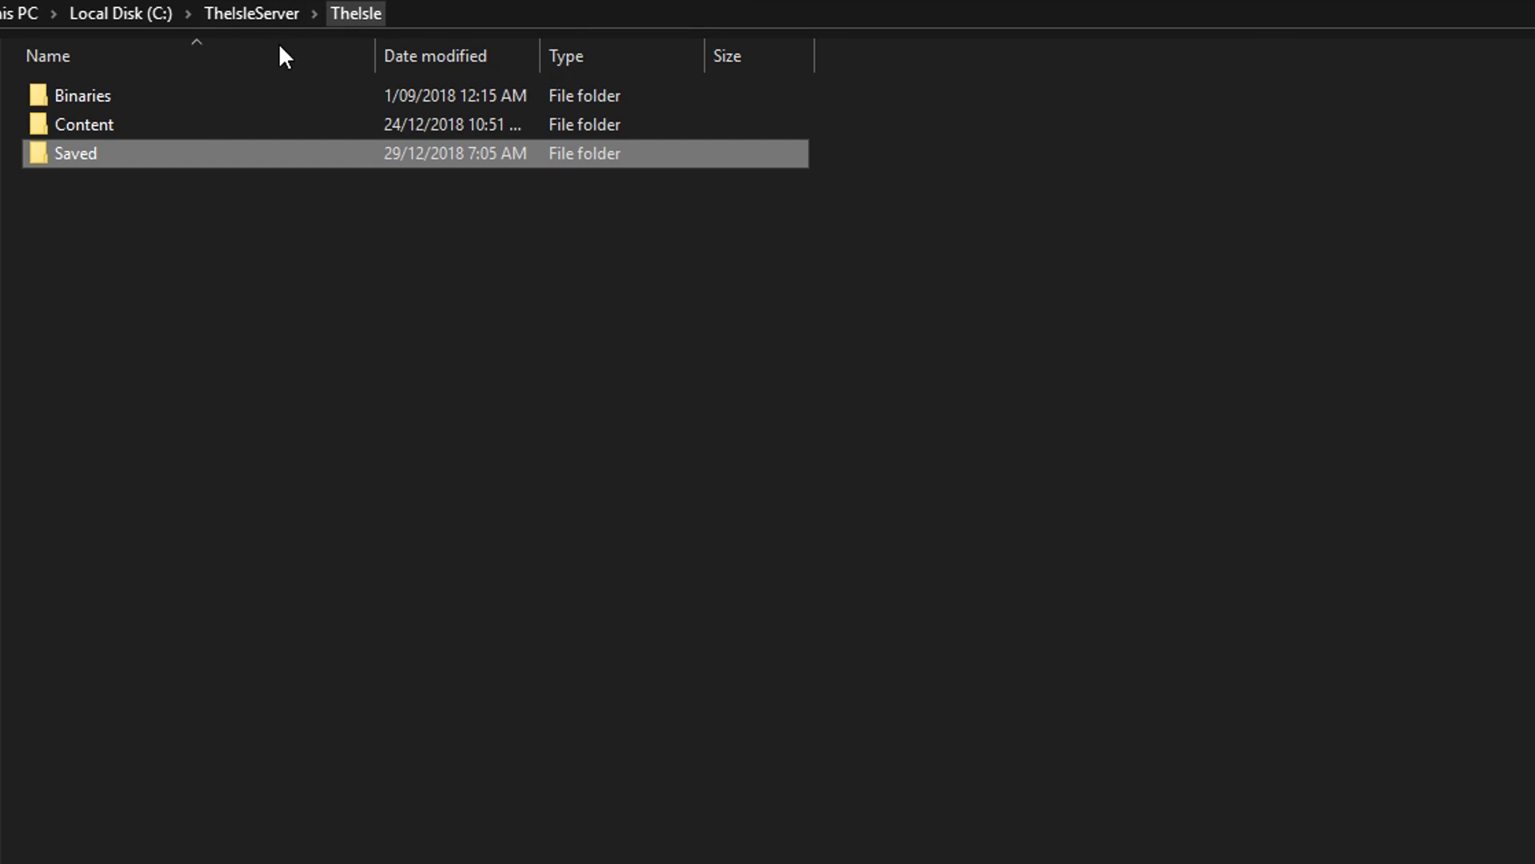
double_click(160, 122)
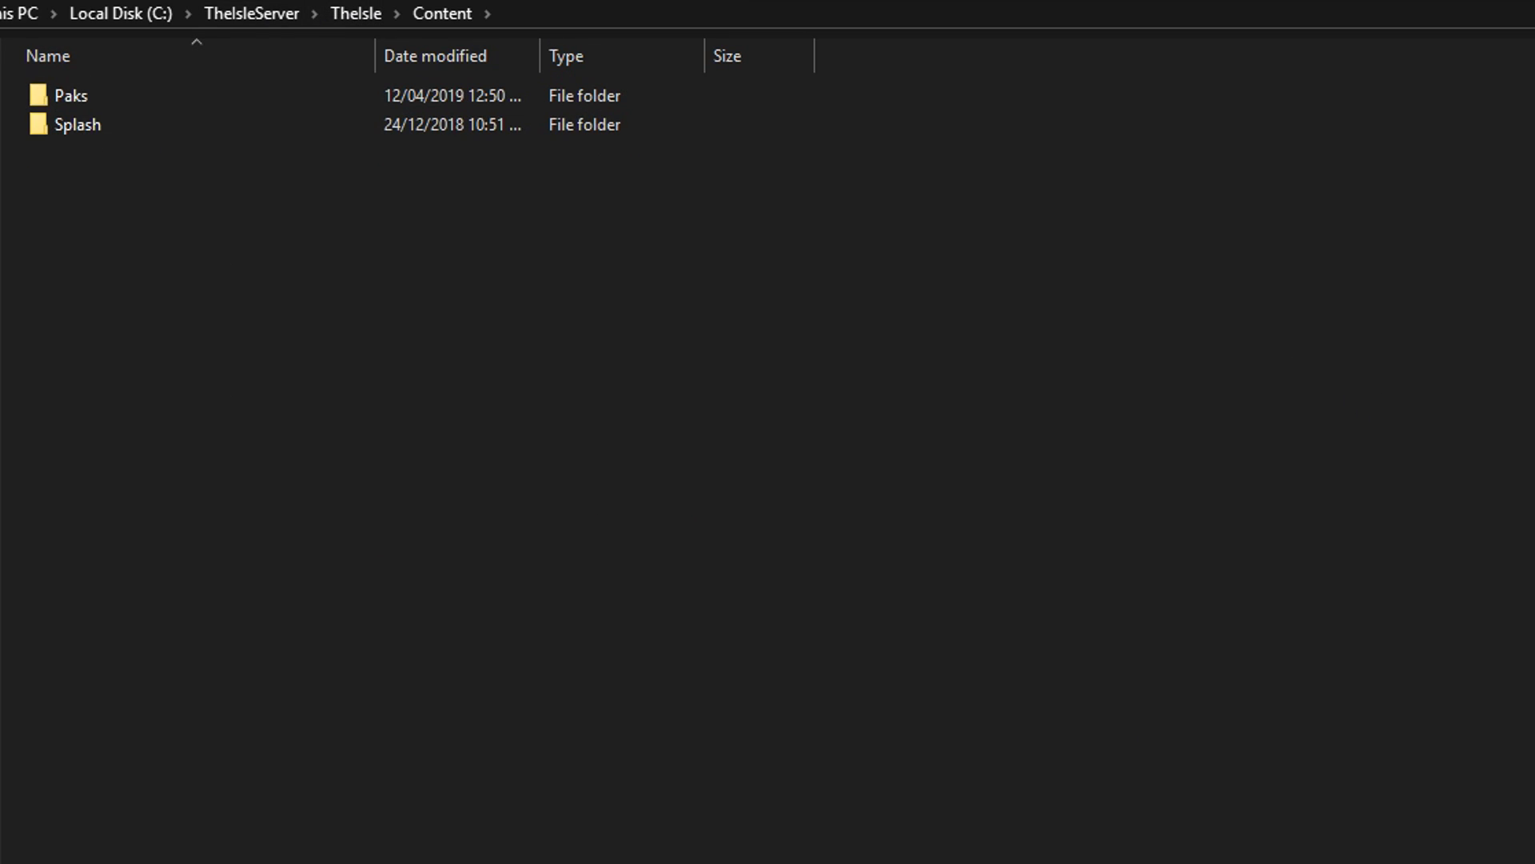
key(alt+Left)
double_click(120, 154)
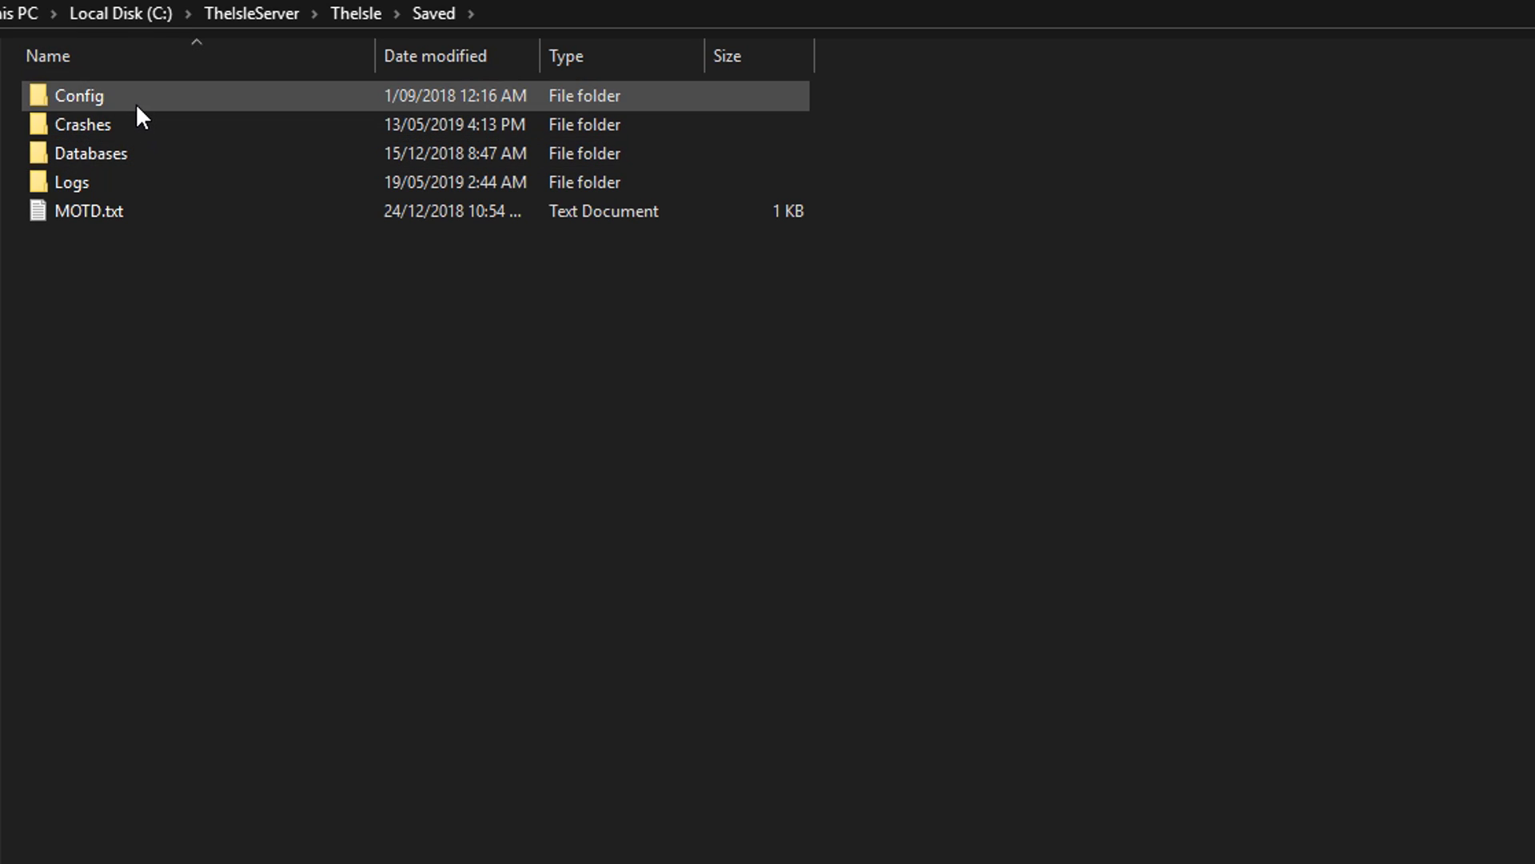
Step: Open the WindowsServer folder inside Config and open Game.ini for viewing from its first line
double_click(135, 97)
double_click(147, 120)
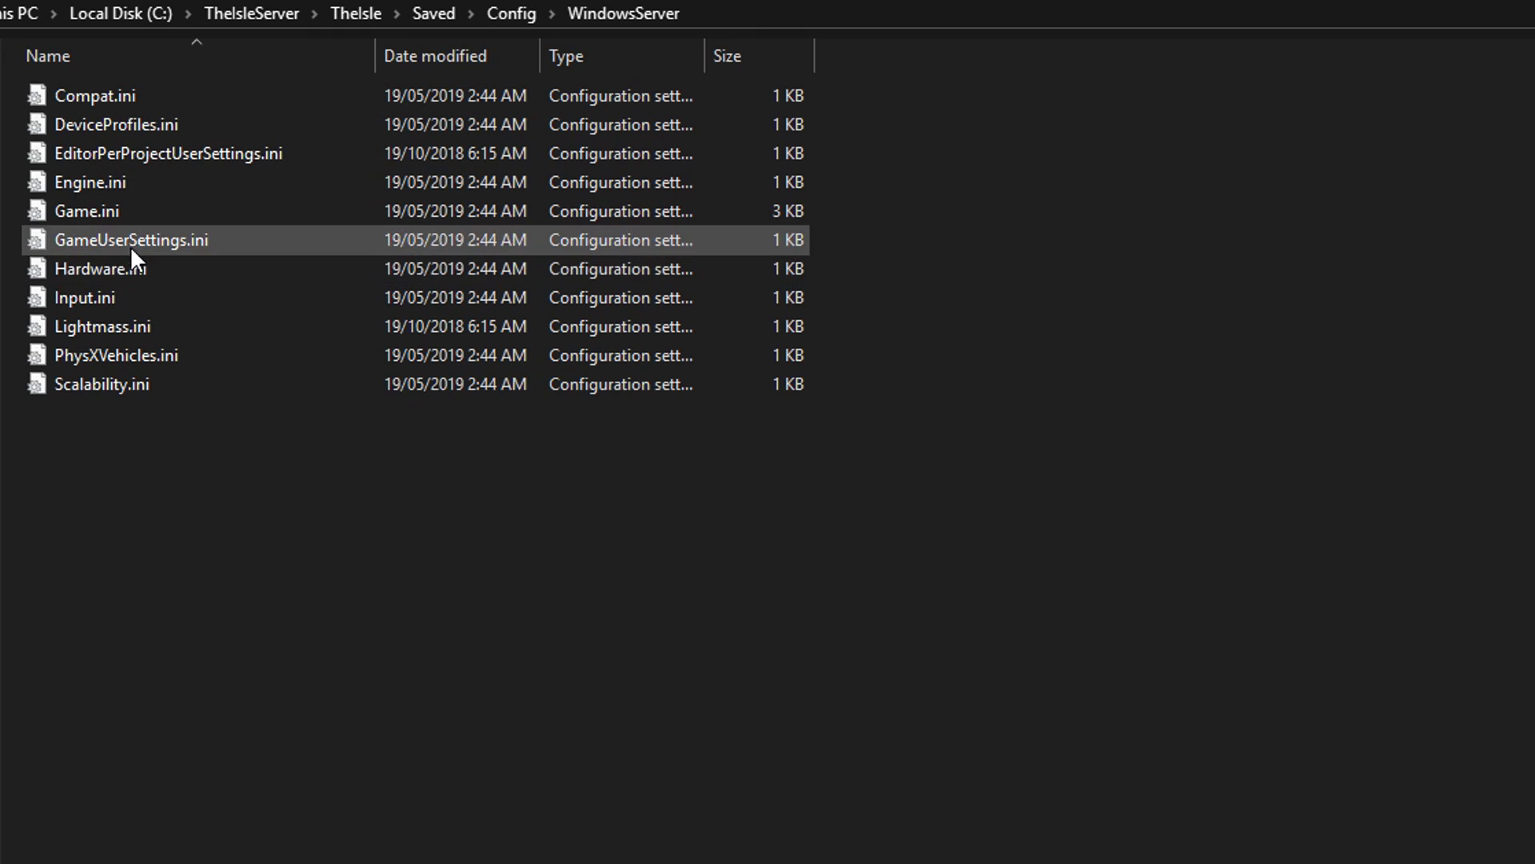
right_click(116, 210)
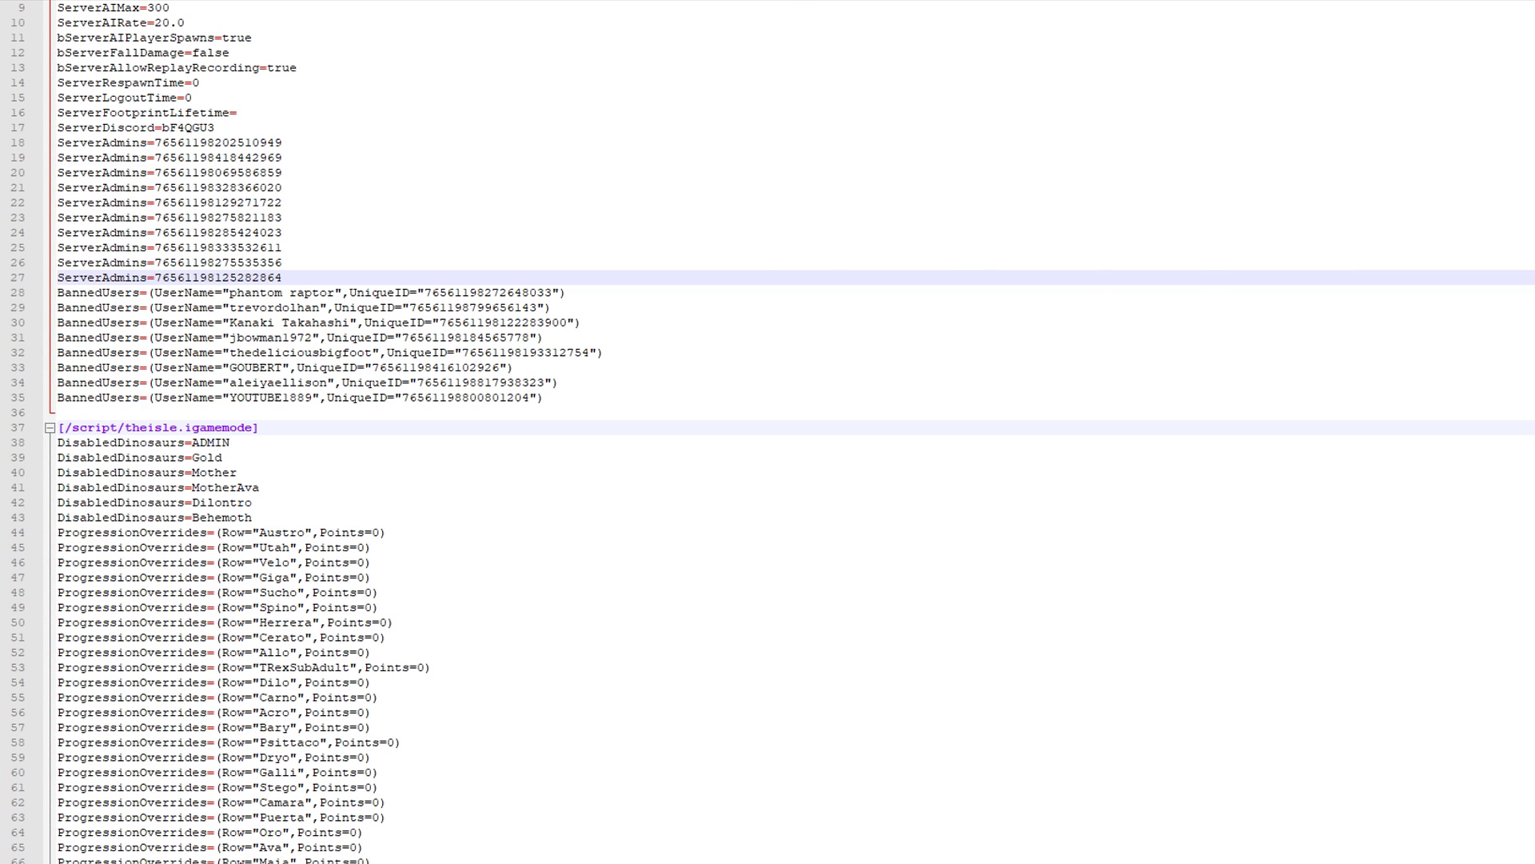
scroll(767, 432, up, 3)
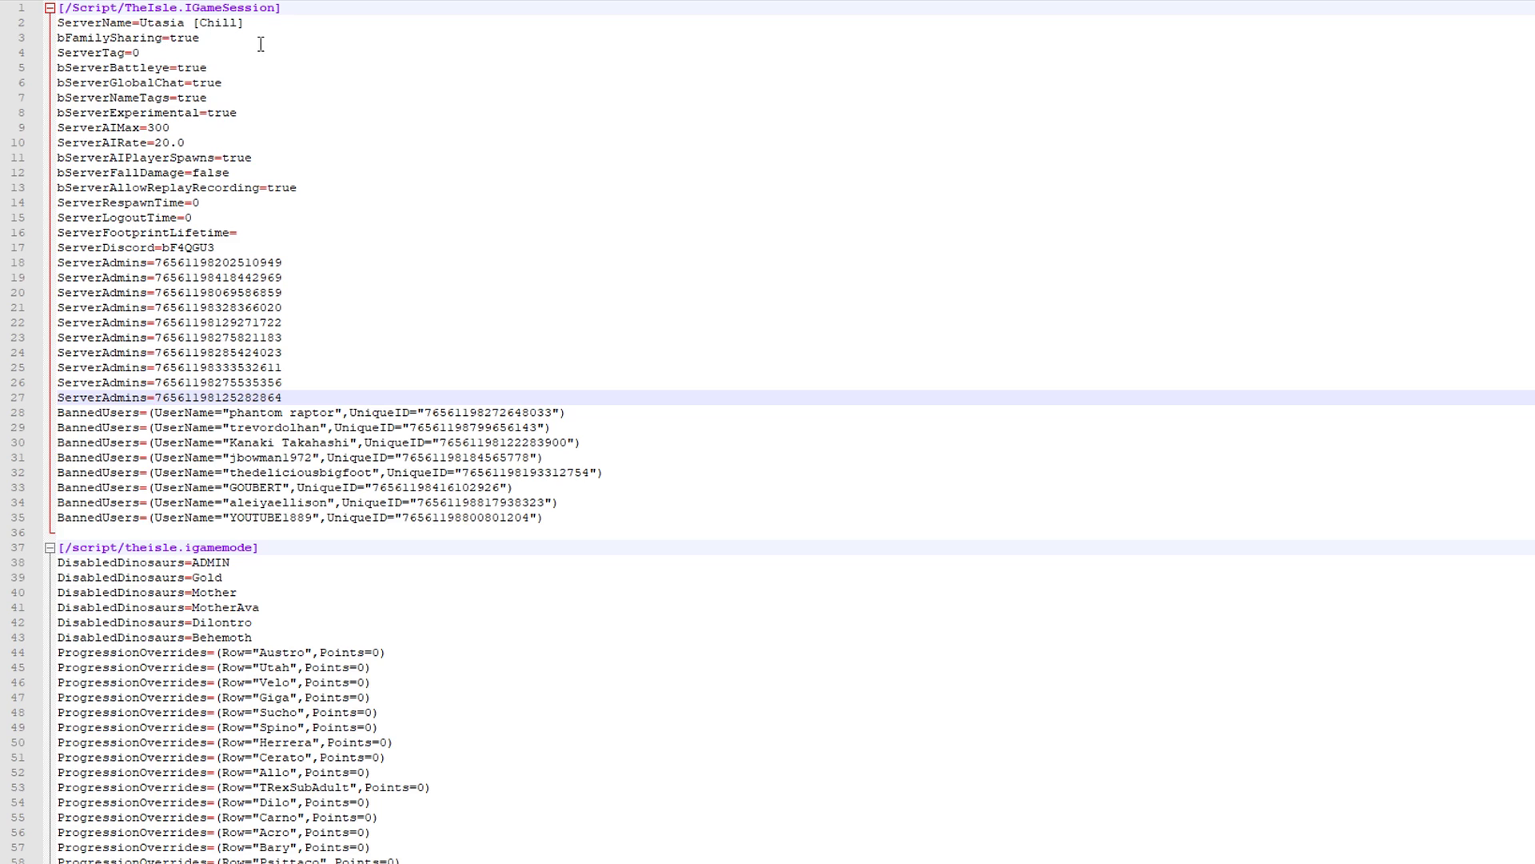
Step: Examine the general session settings in Game.ini, from bFamilySharing through bServerExperimental
drag(238, 38, 35, 35)
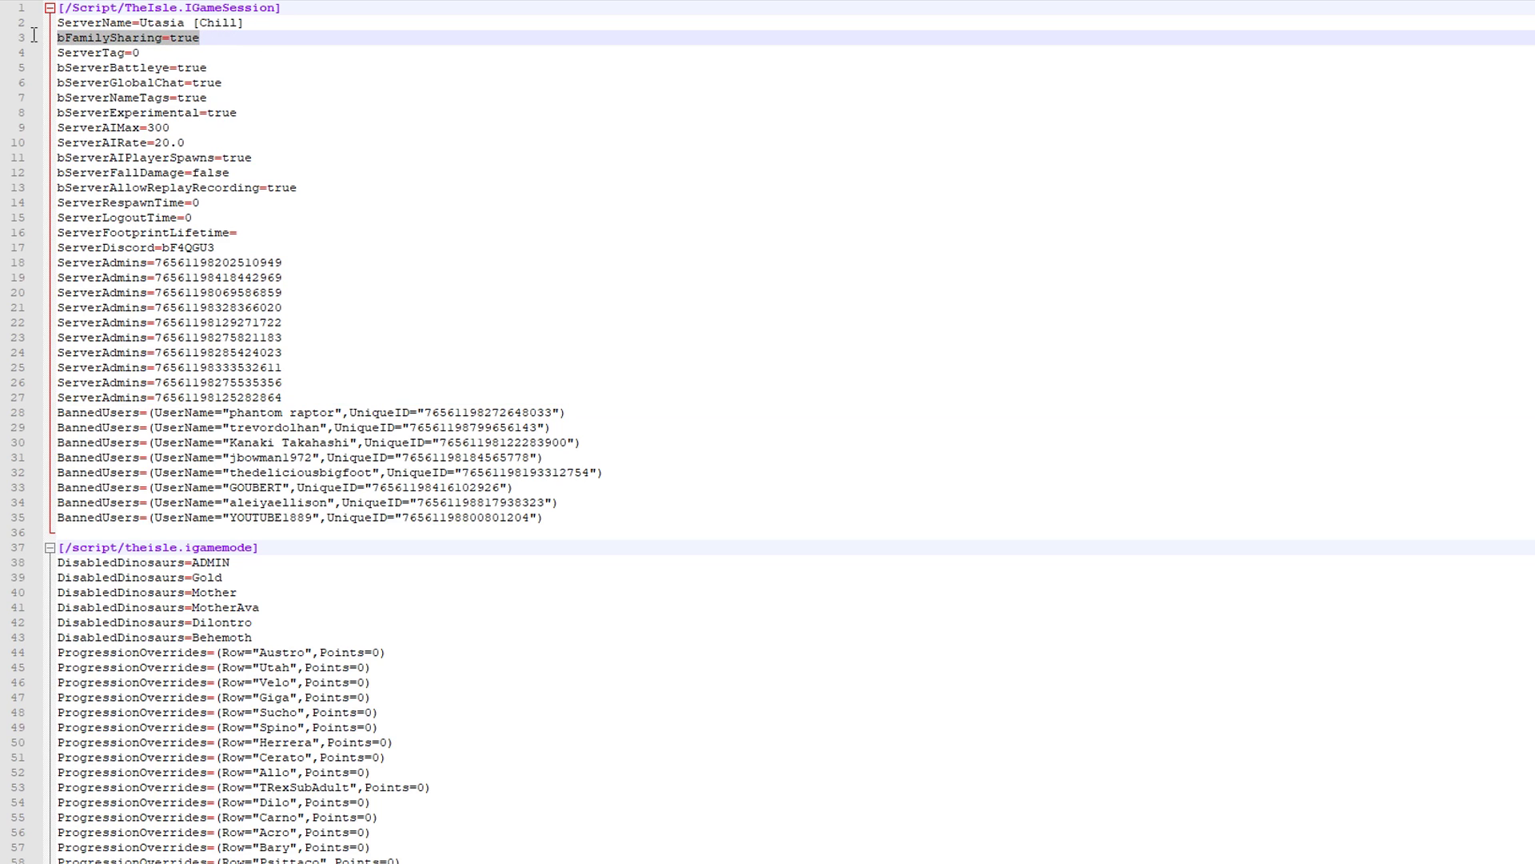
click(184, 53)
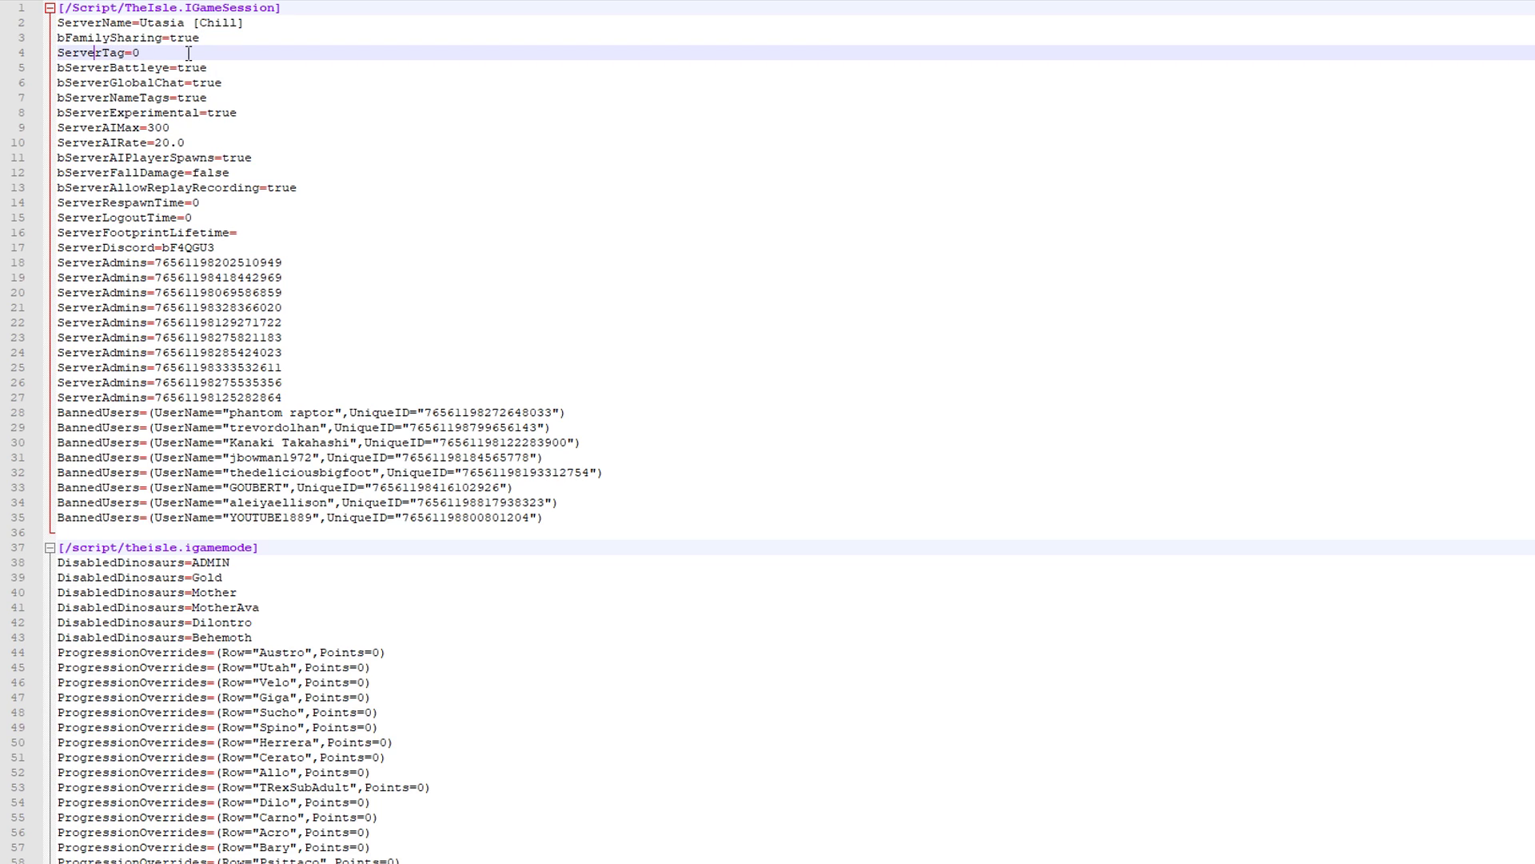
click(227, 68)
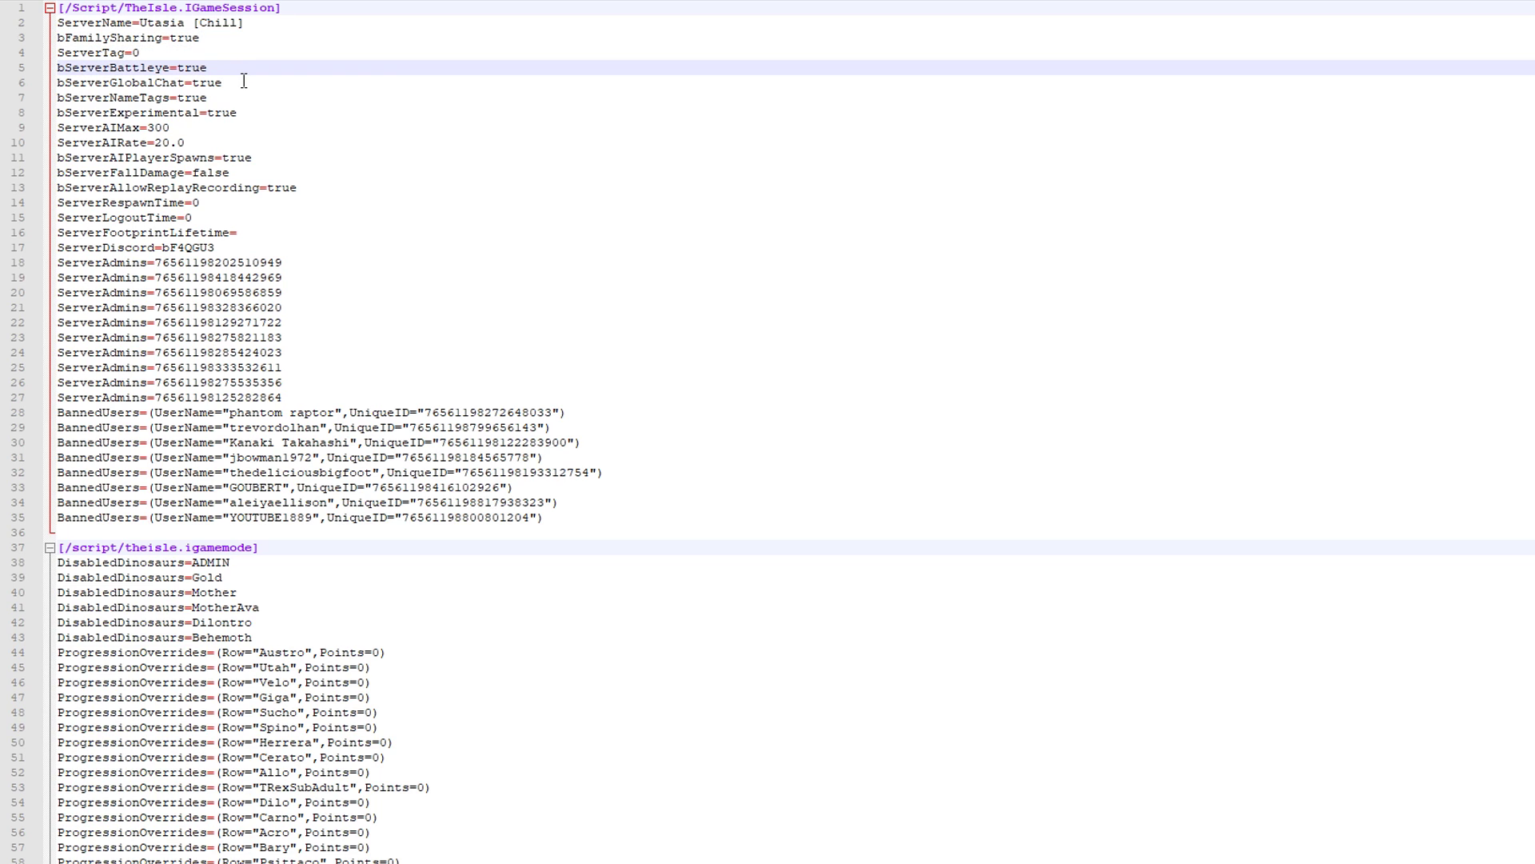
click(233, 83)
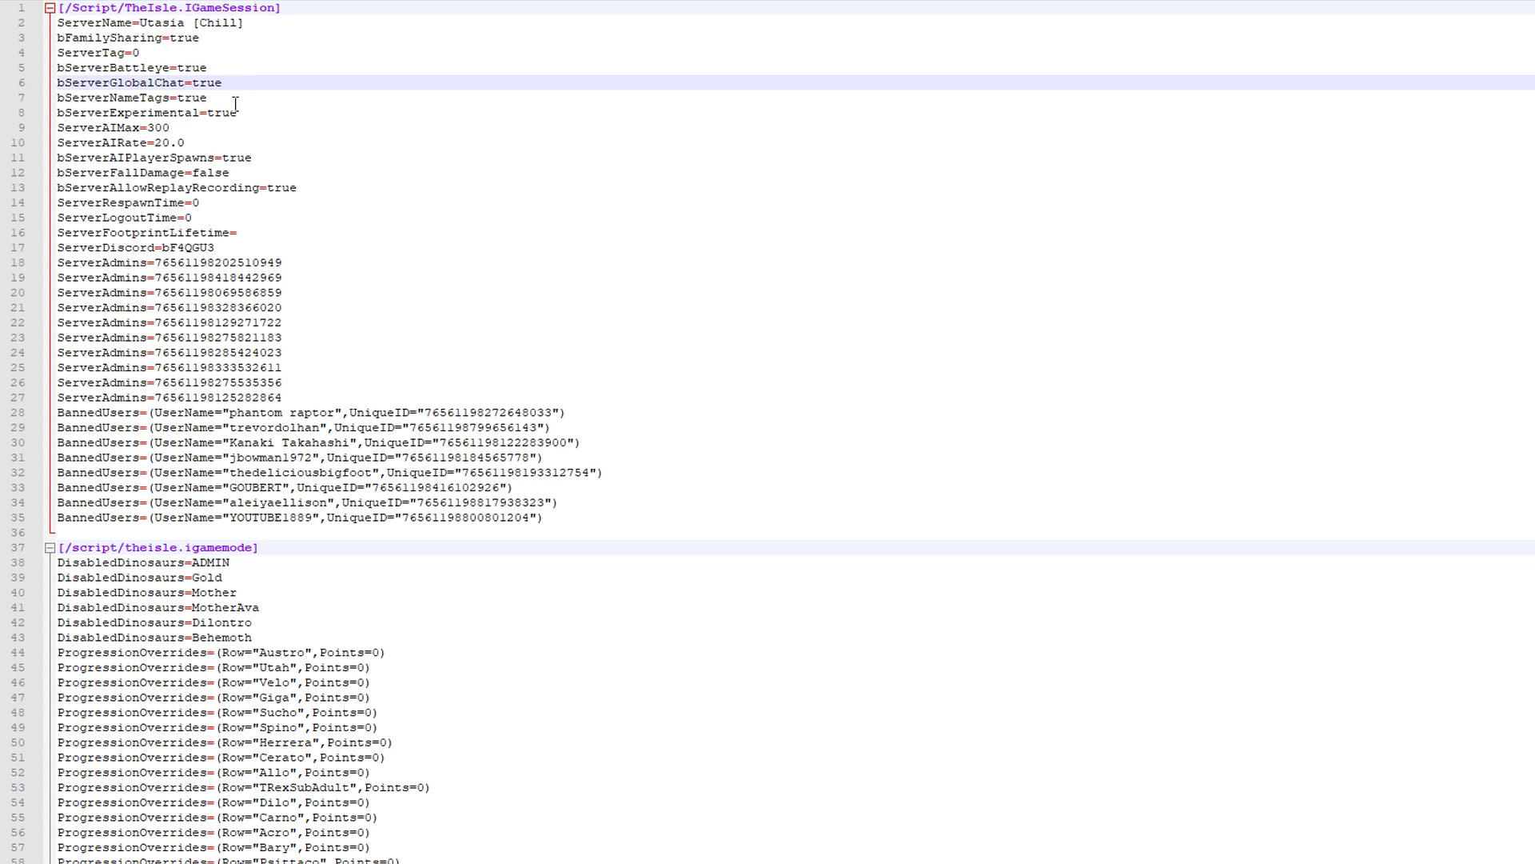
click(235, 102)
click(254, 107)
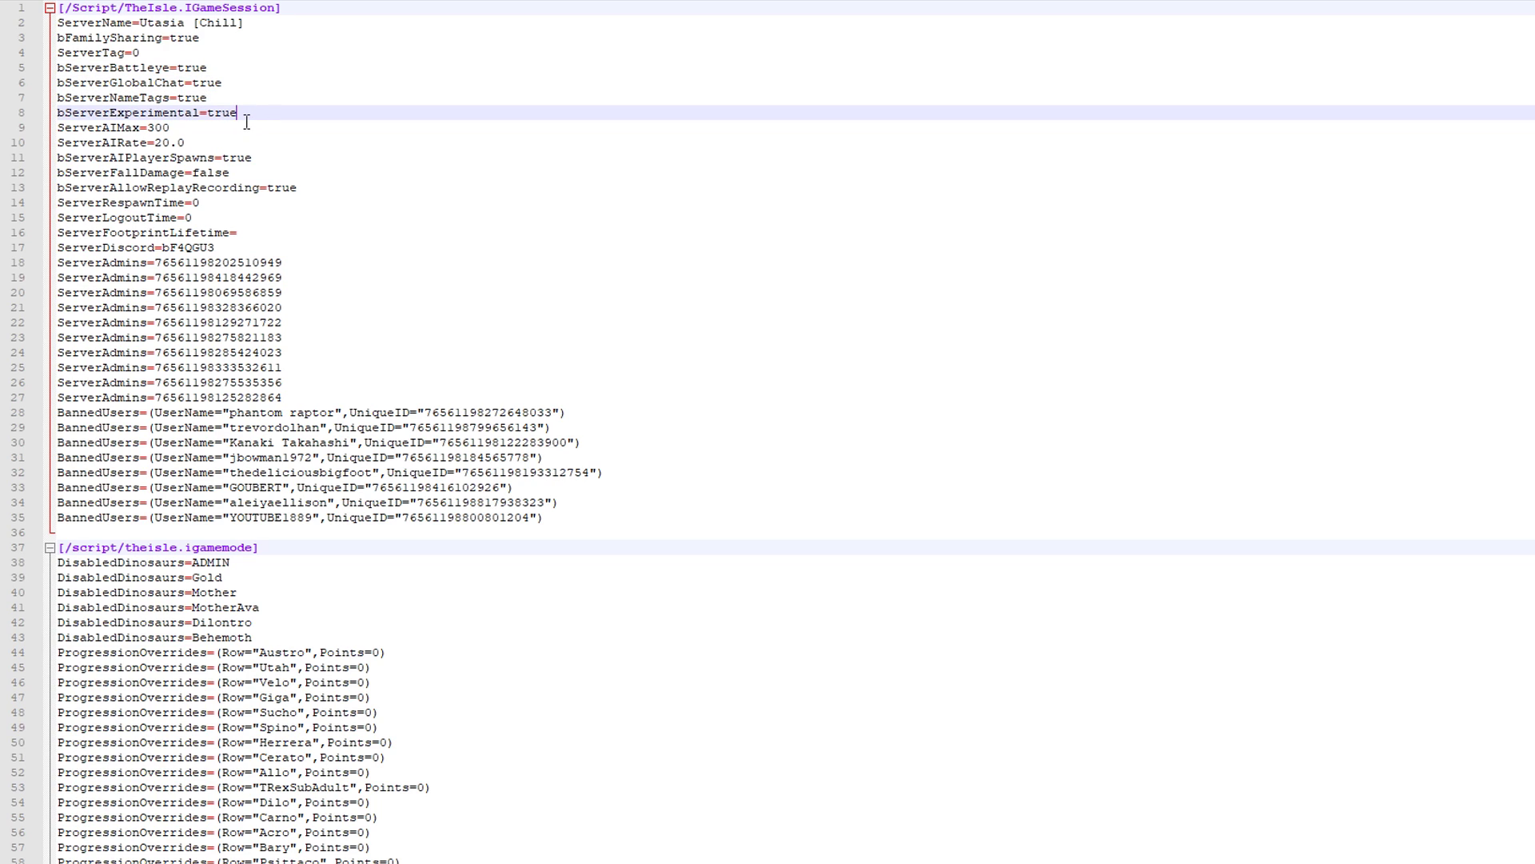
click(216, 126)
click(248, 113)
Step: Examine the AI settings ServerAIMax, ServerAIRate and bServerAIPlayerSpawns
drag(218, 128, 185, 126)
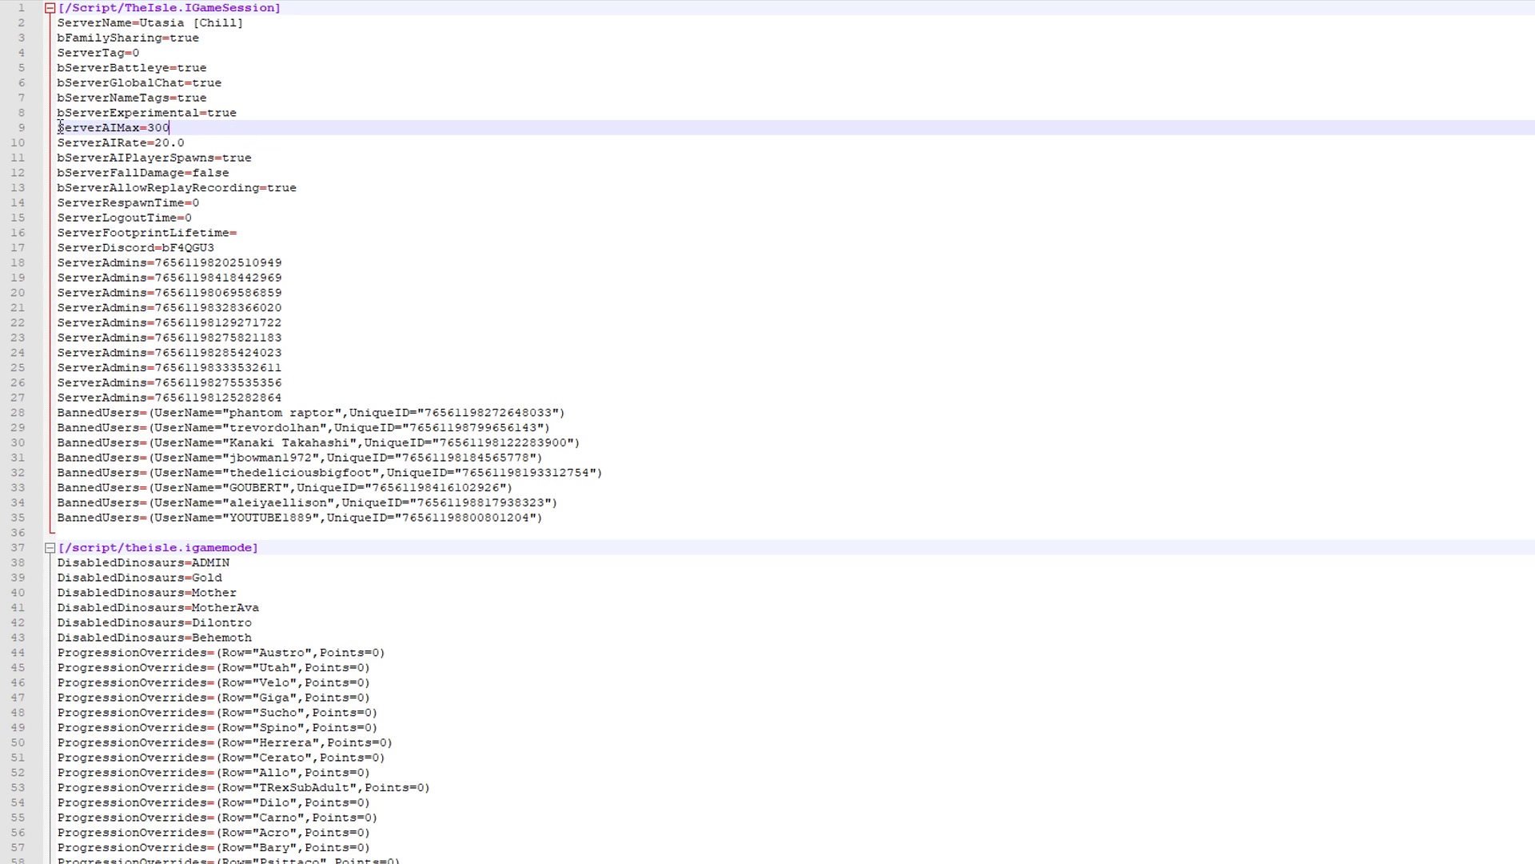
drag(58, 128, 290, 159)
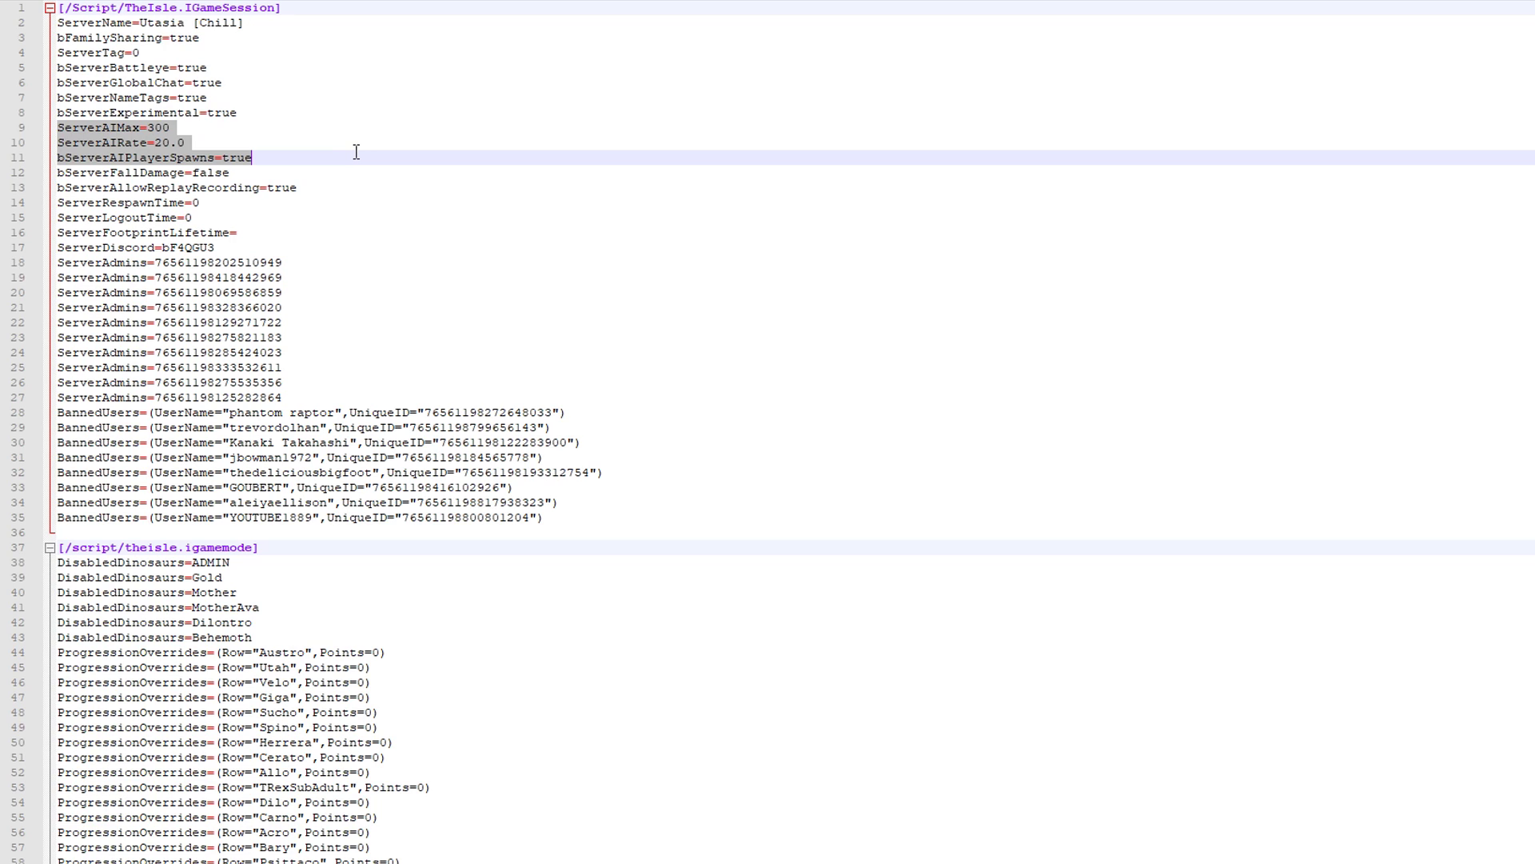
click(228, 139)
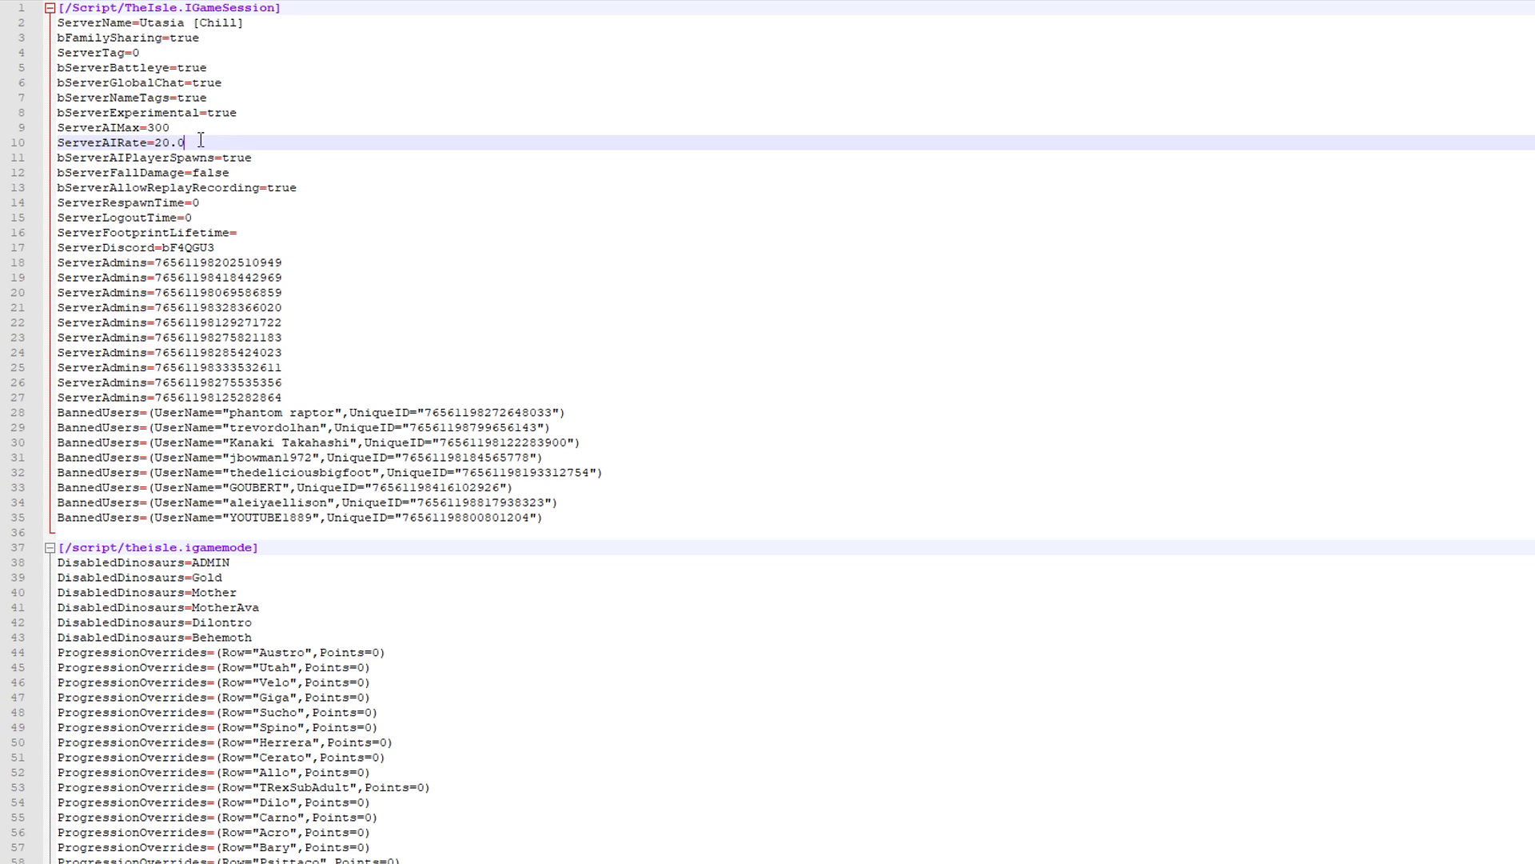
click(293, 152)
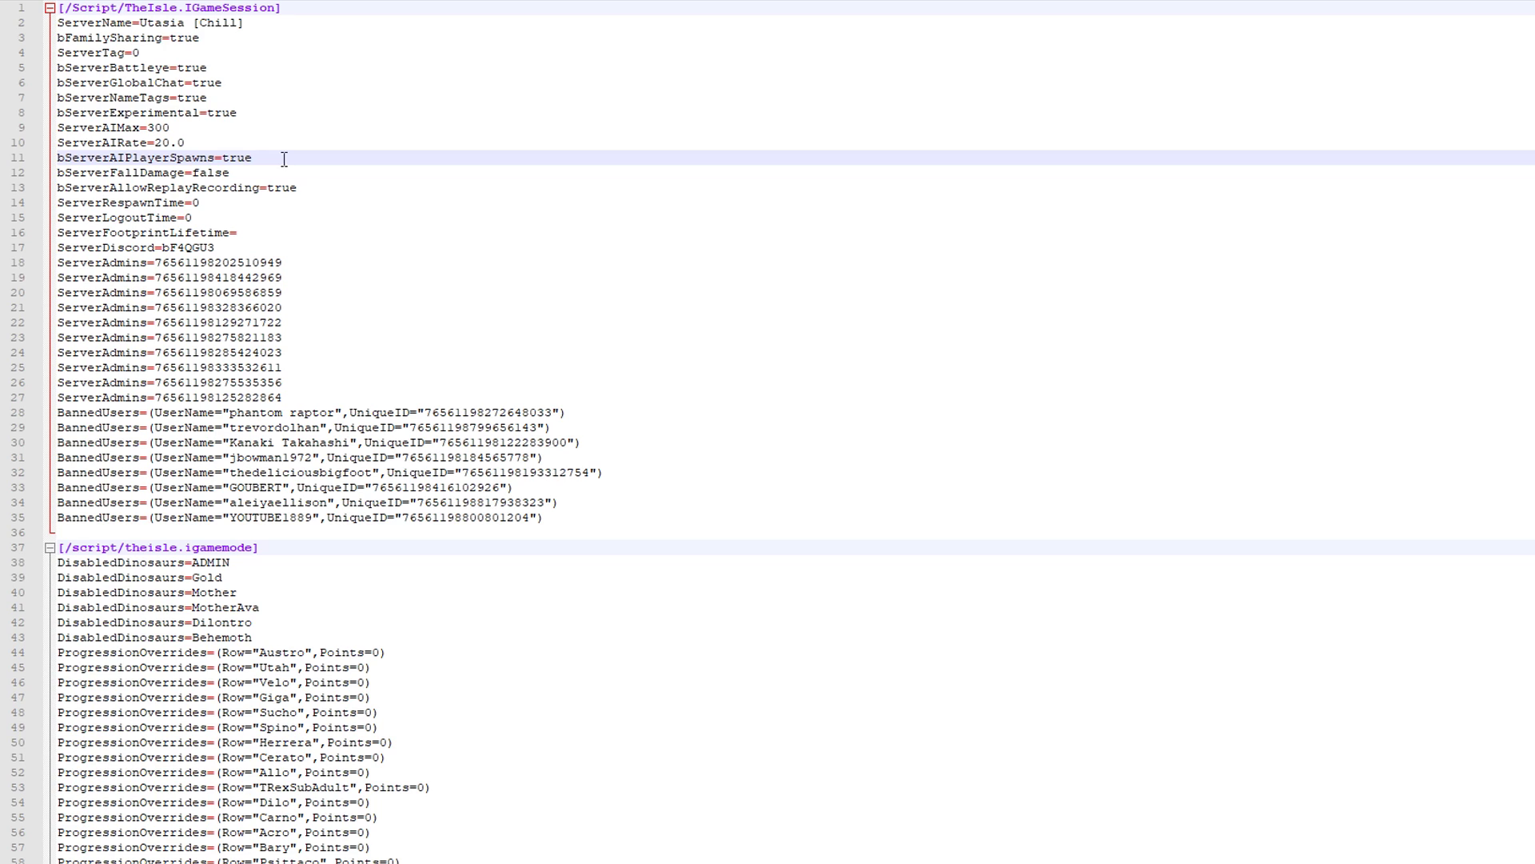
Step: Go through the settings from bServerFallDamage and bServerAllowReplayRecording to ServerLogoutTime
click(241, 177)
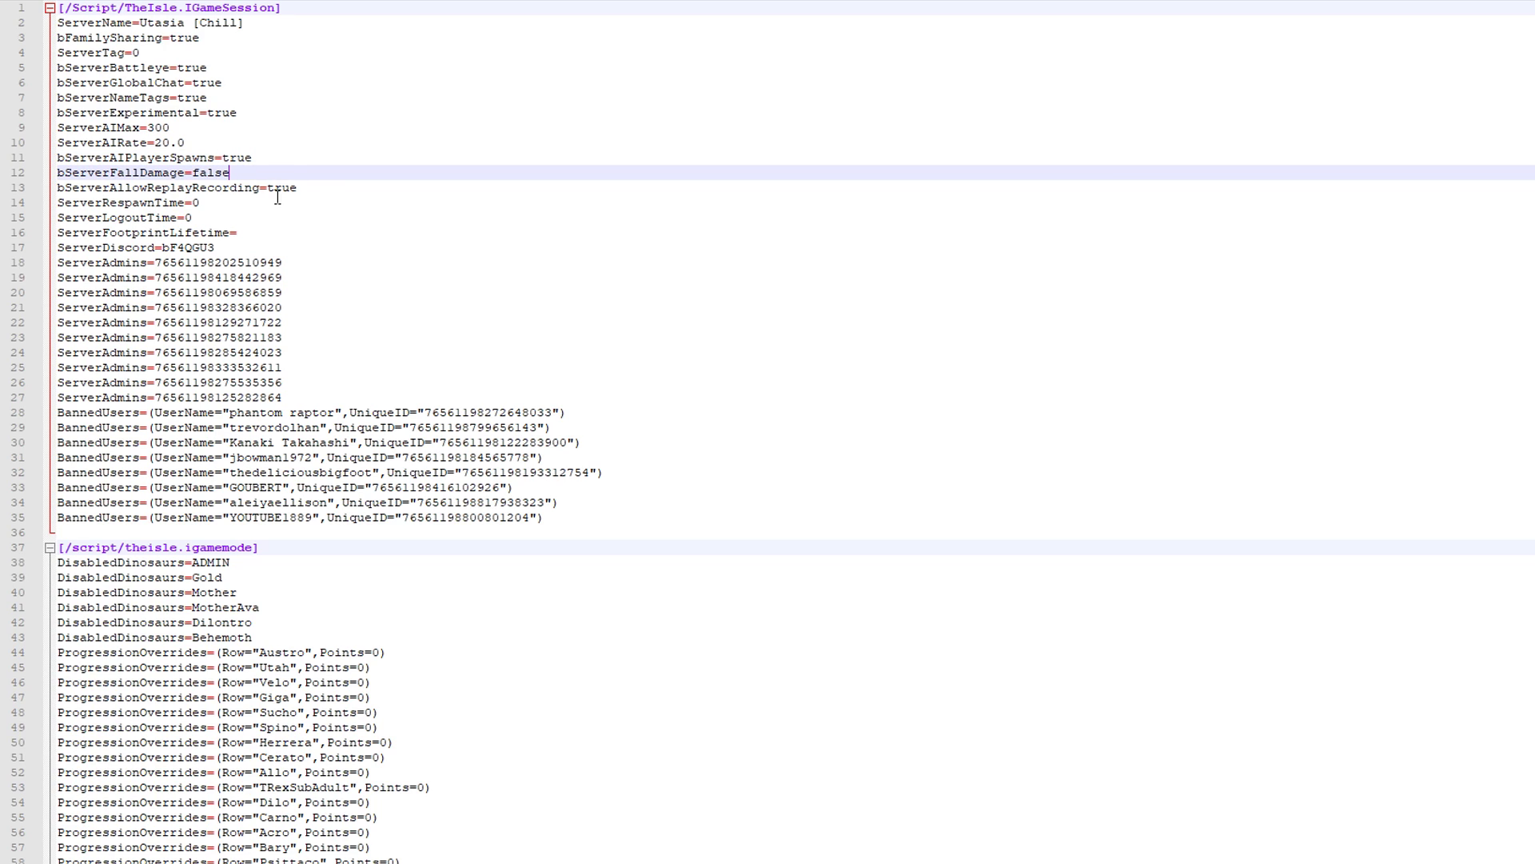
click(313, 188)
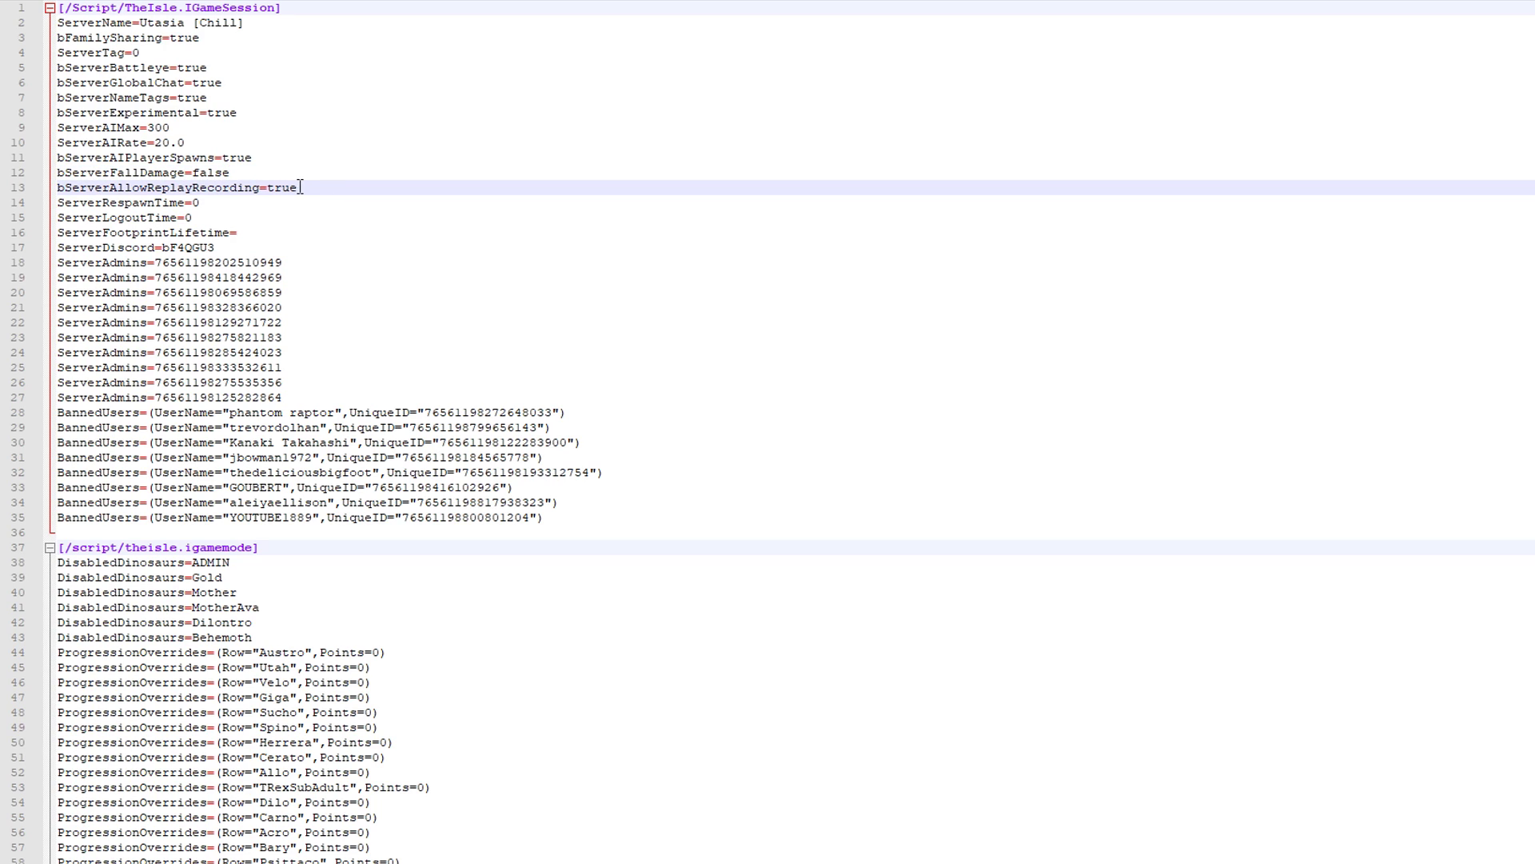
click(216, 207)
click(217, 211)
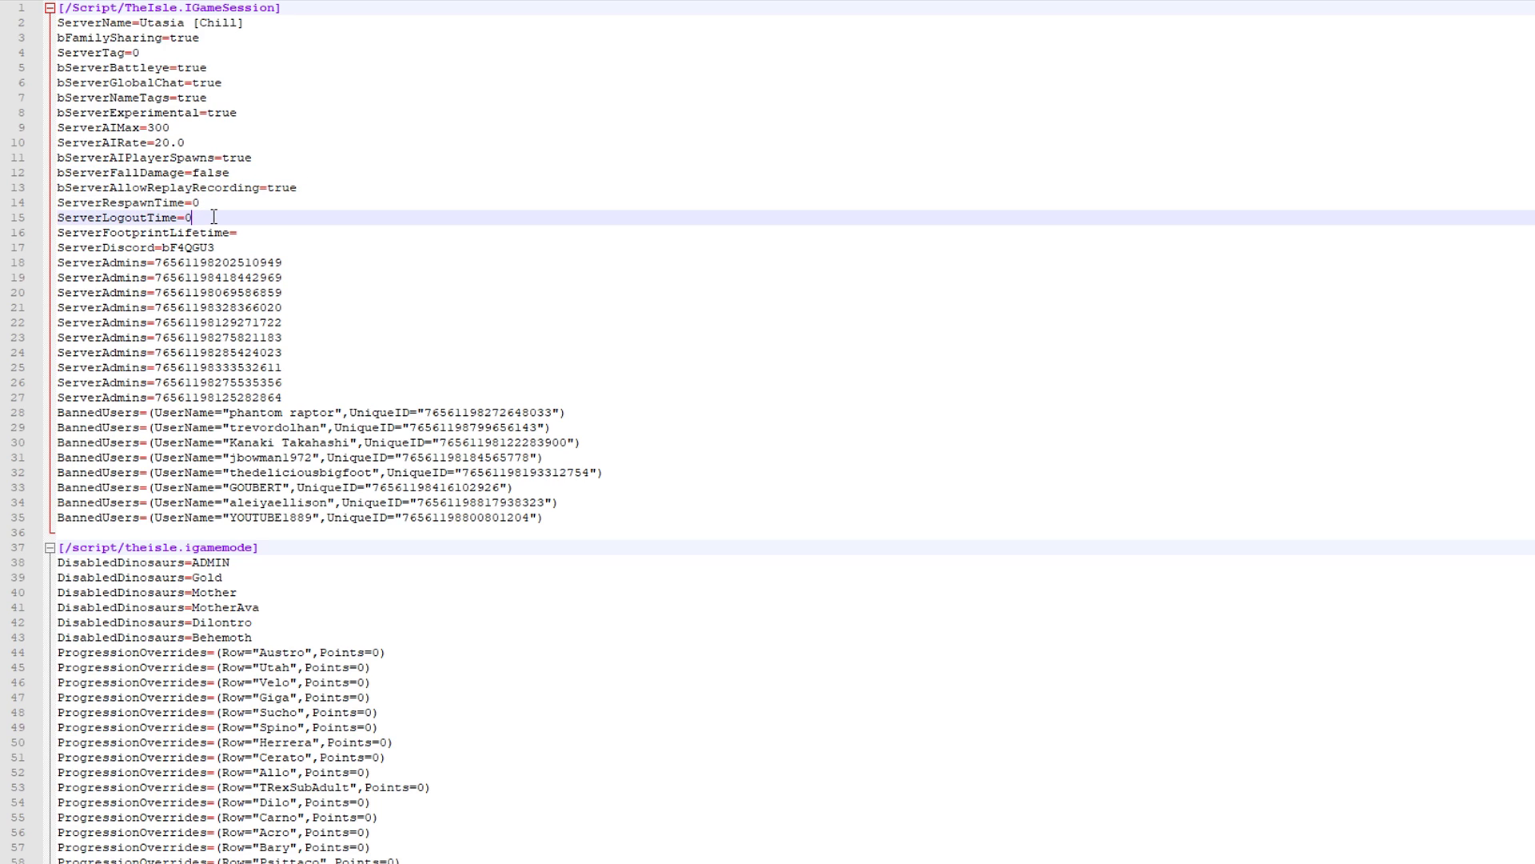
Step: Examine the ServerRespawnTime line and its value
click(207, 200)
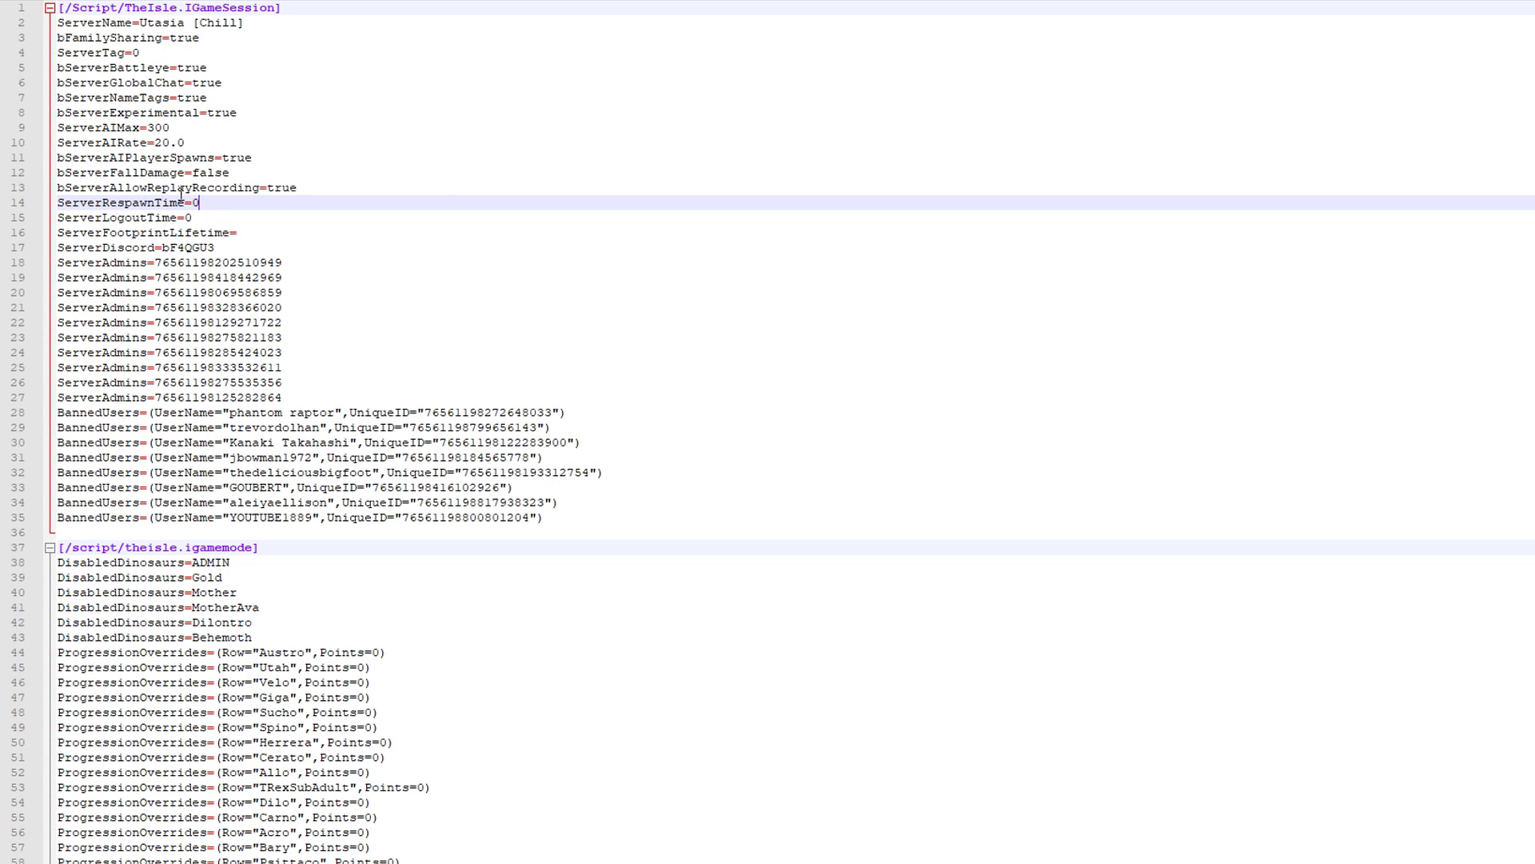
drag(200, 202, 51, 199)
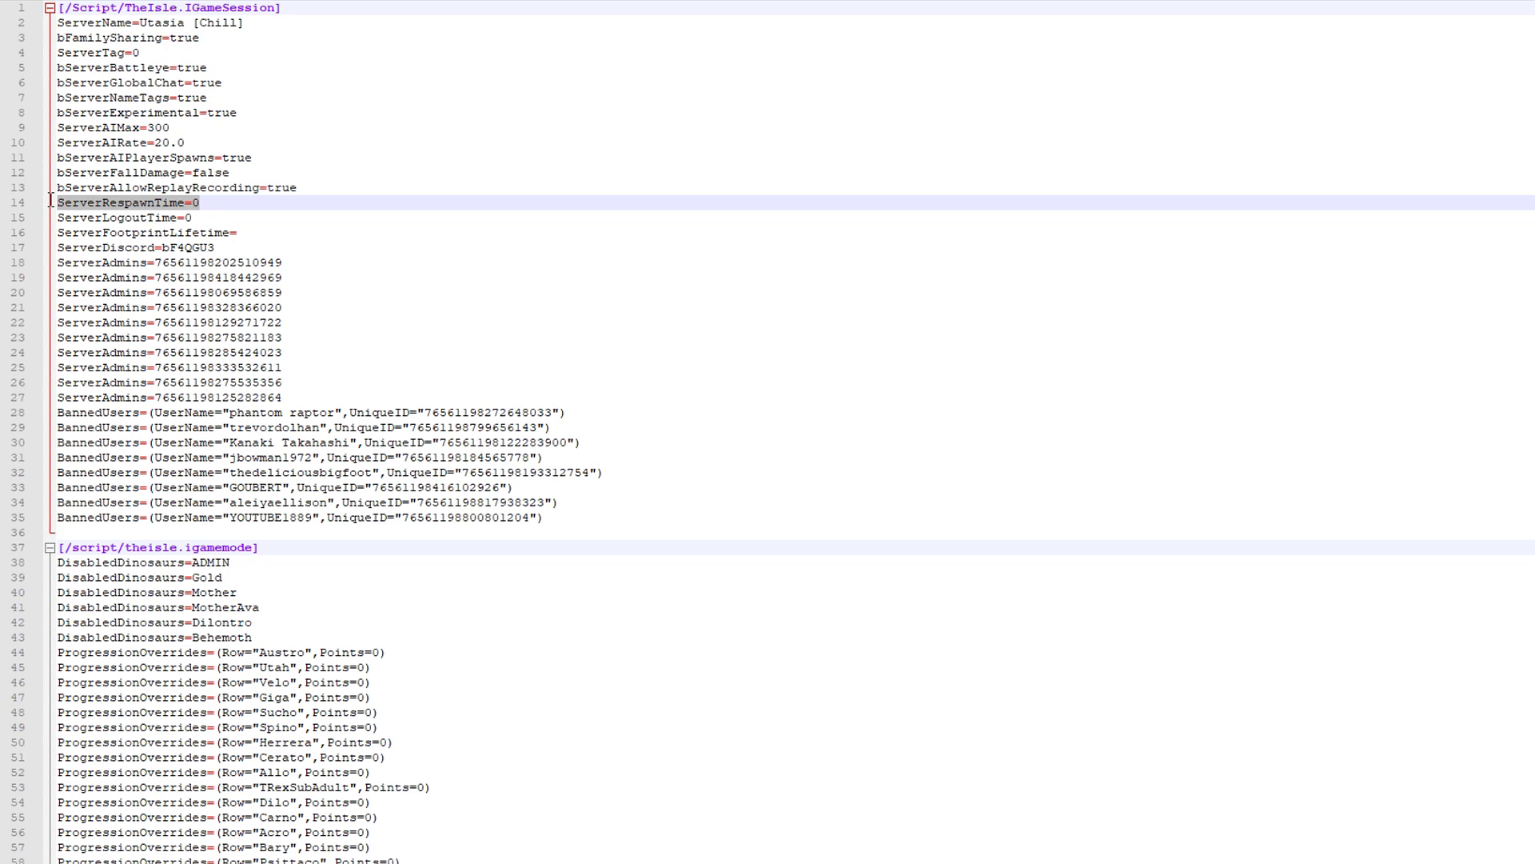
drag(200, 202, 58, 202)
drag(199, 203, 160, 202)
triple_click(118, 205)
click(216, 200)
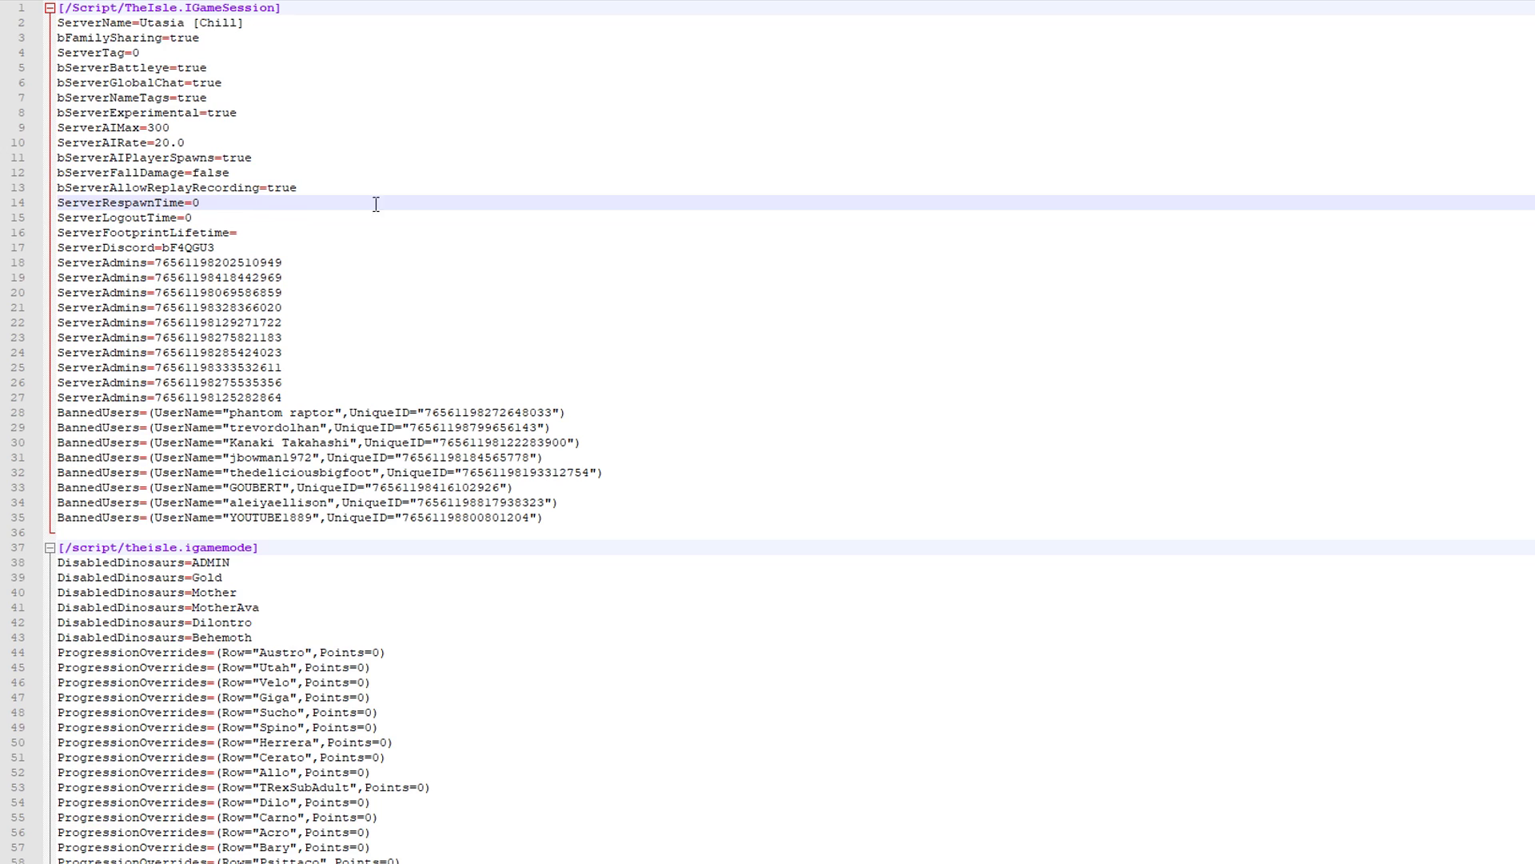
double_click(196, 202)
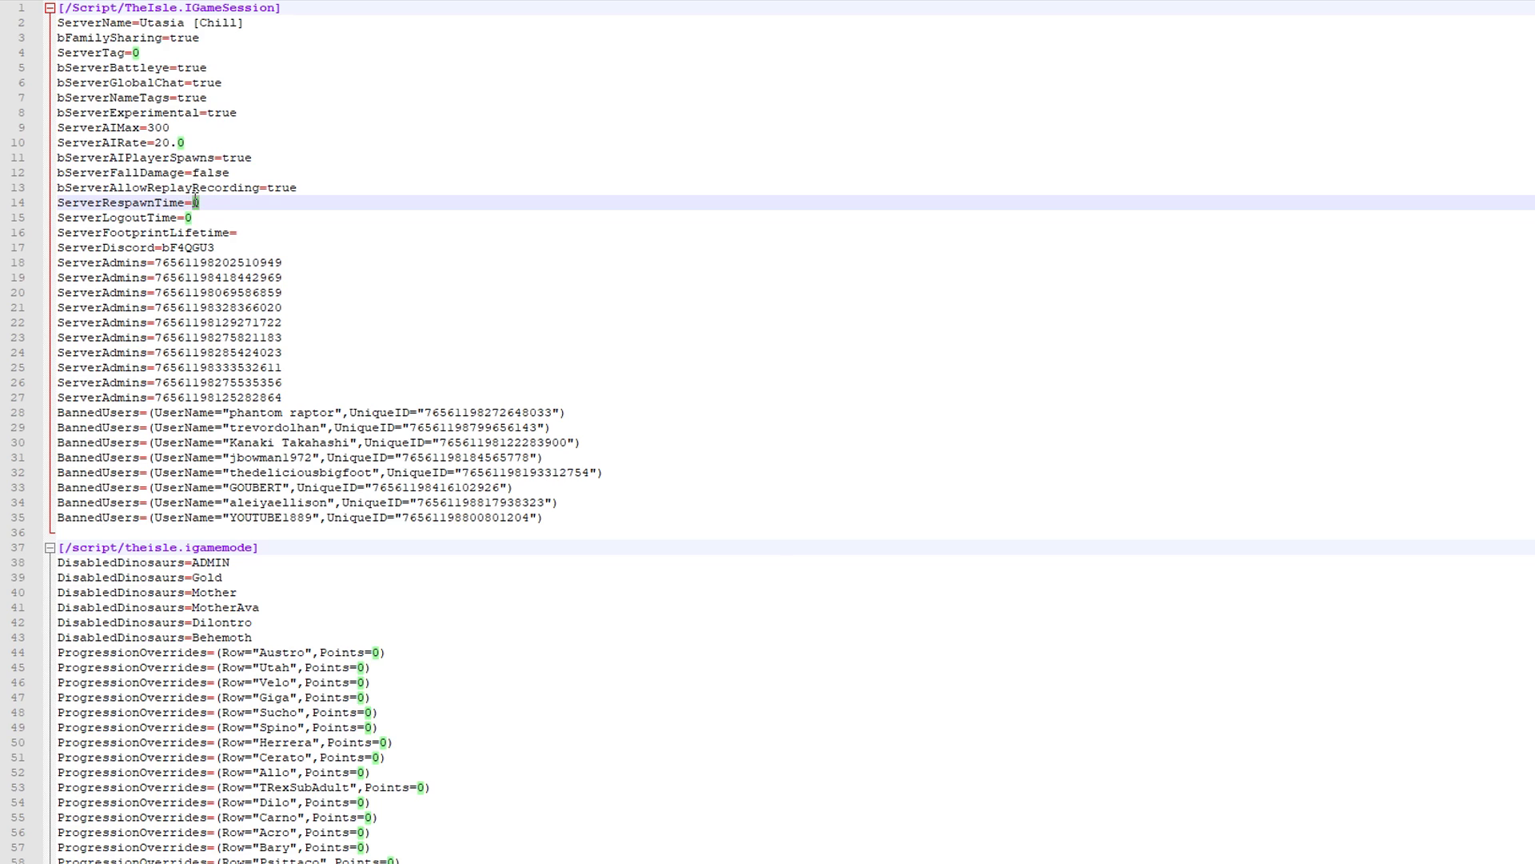
click(257, 201)
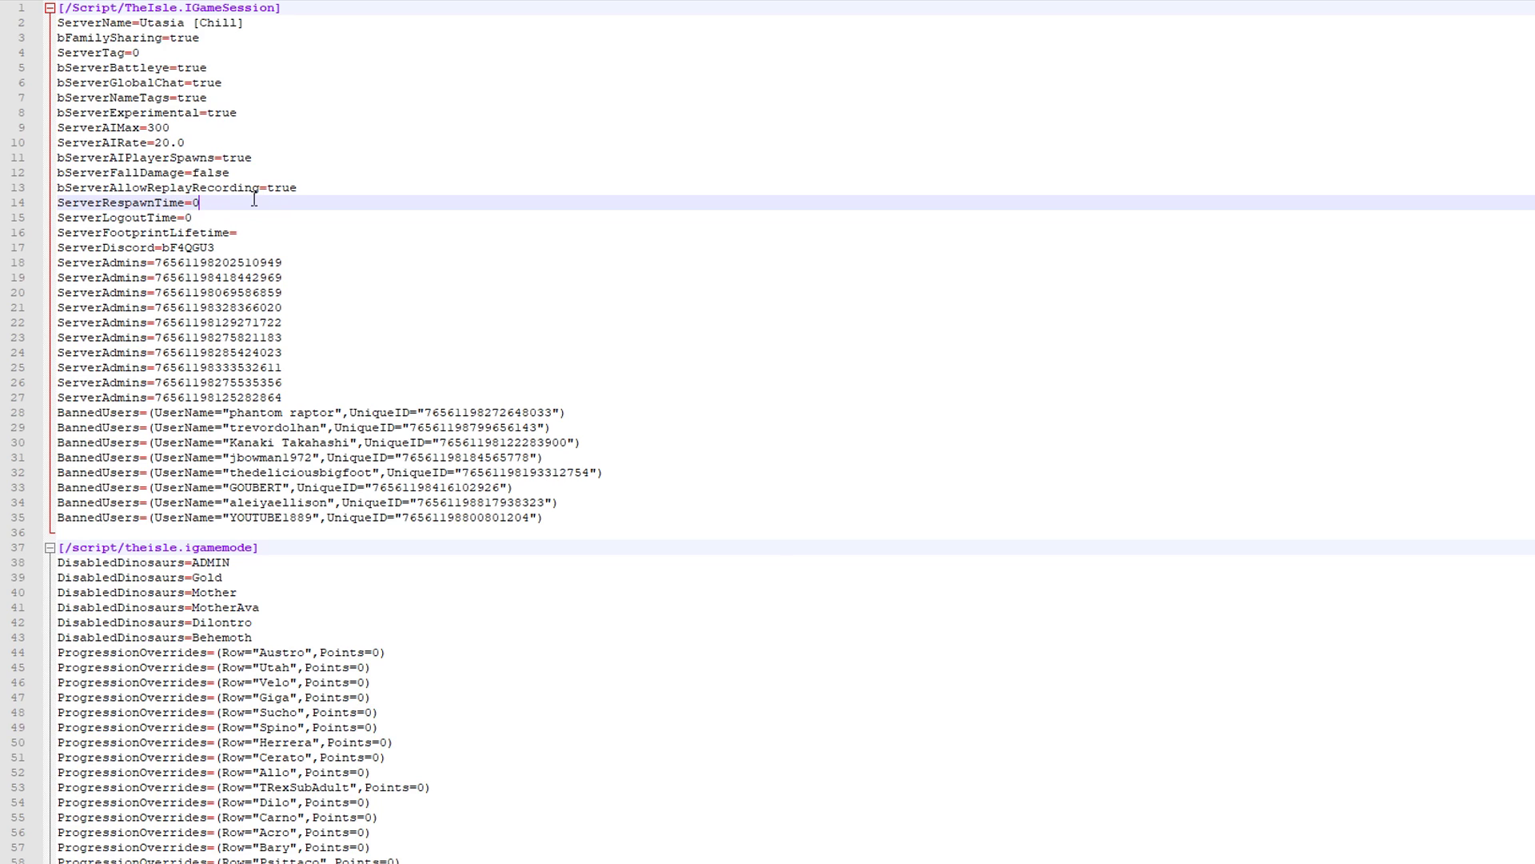
Step: Examine the ServerLogoutTime and ServerFootprintLifetime settings
click(234, 216)
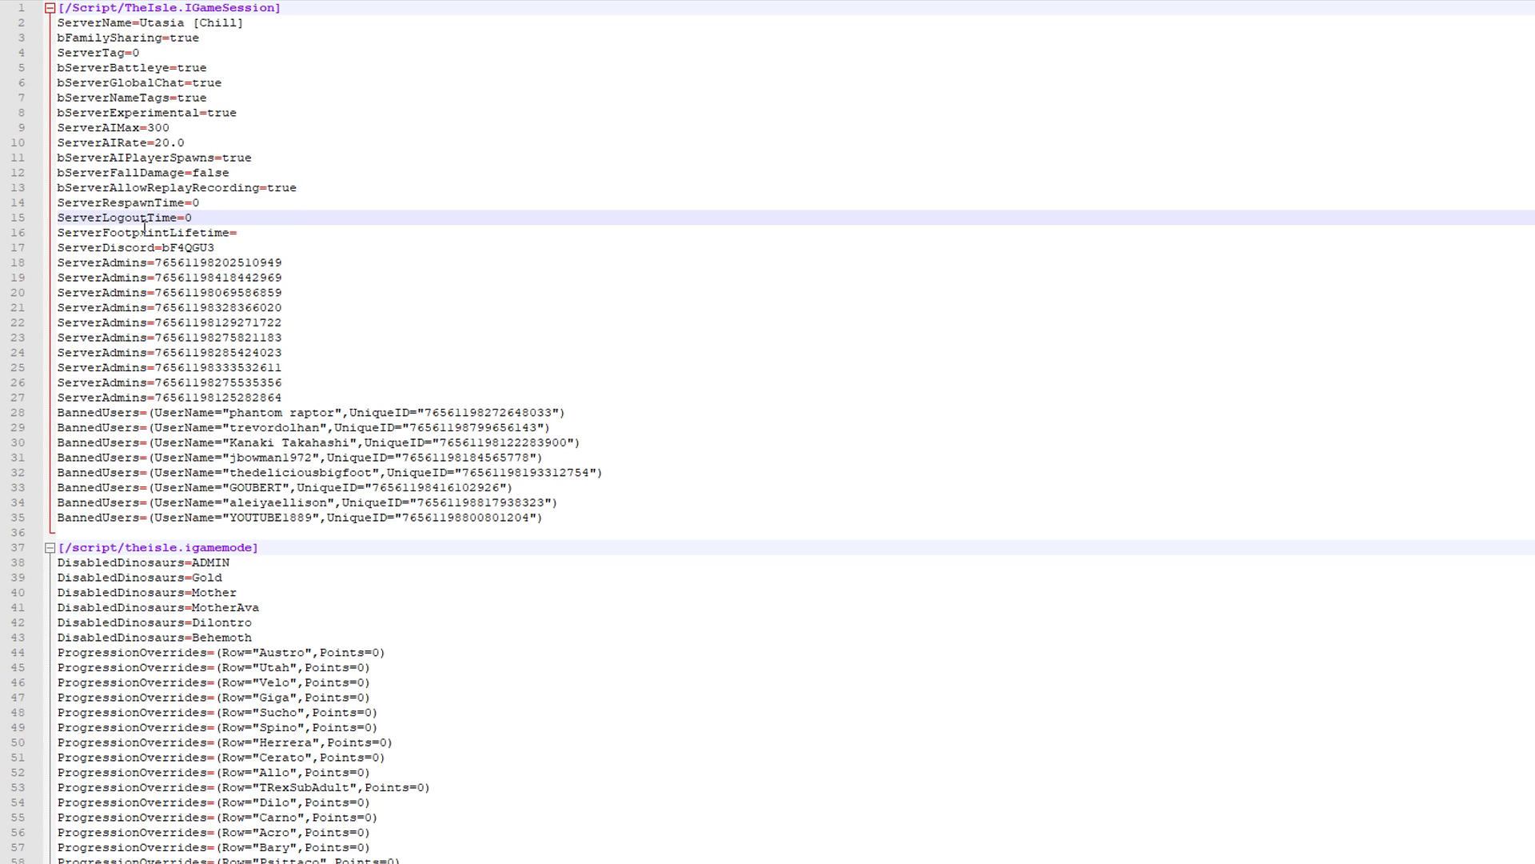
click(246, 234)
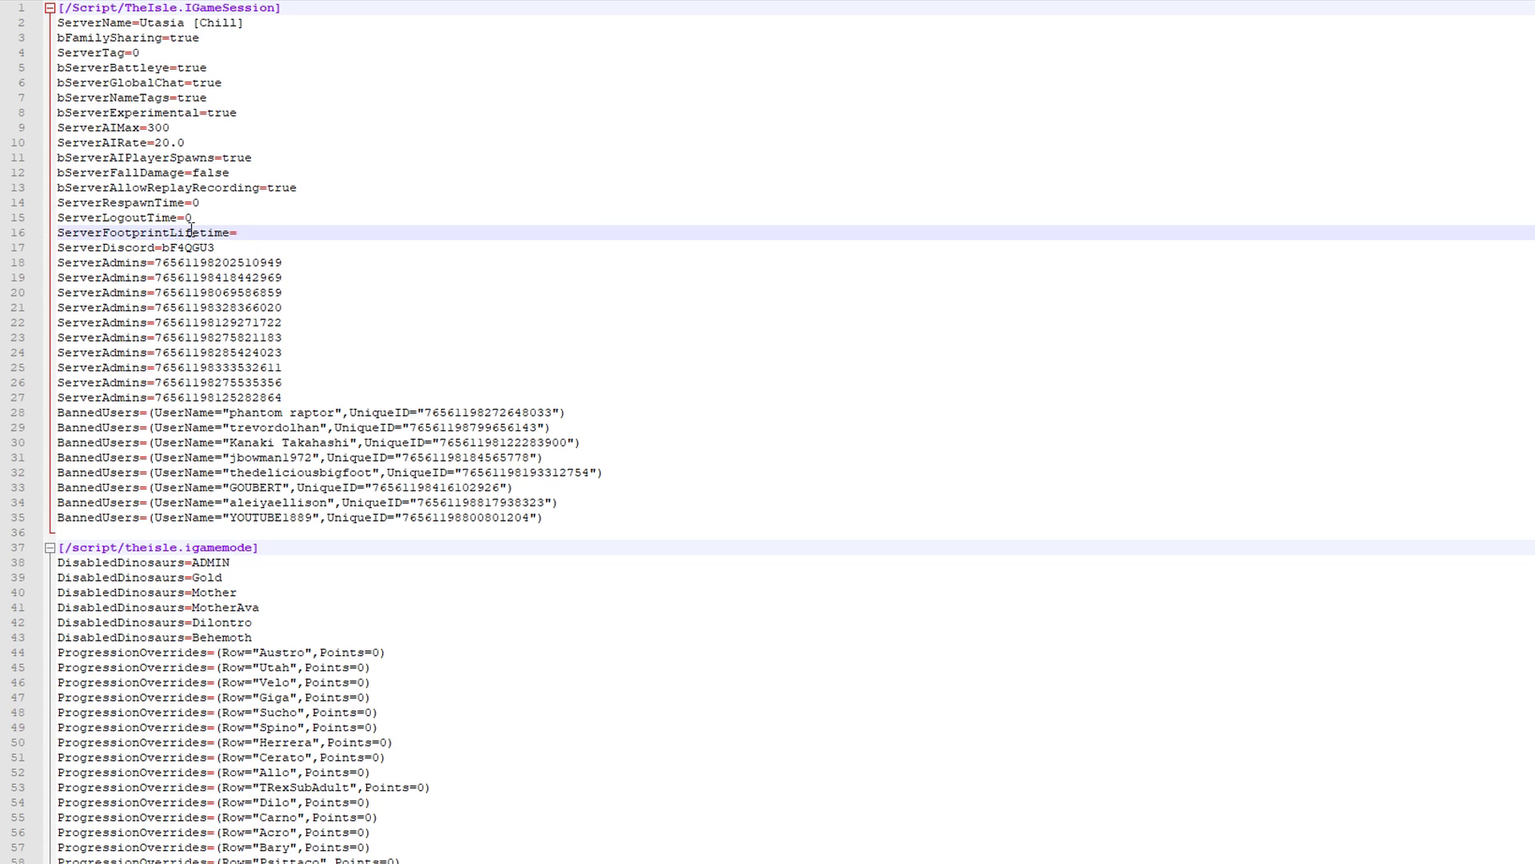
click(248, 229)
Step: Review the igamemode section with its DisabledDinosaurs and ProgressionOverrides entries
scroll(441, 455, down, 7)
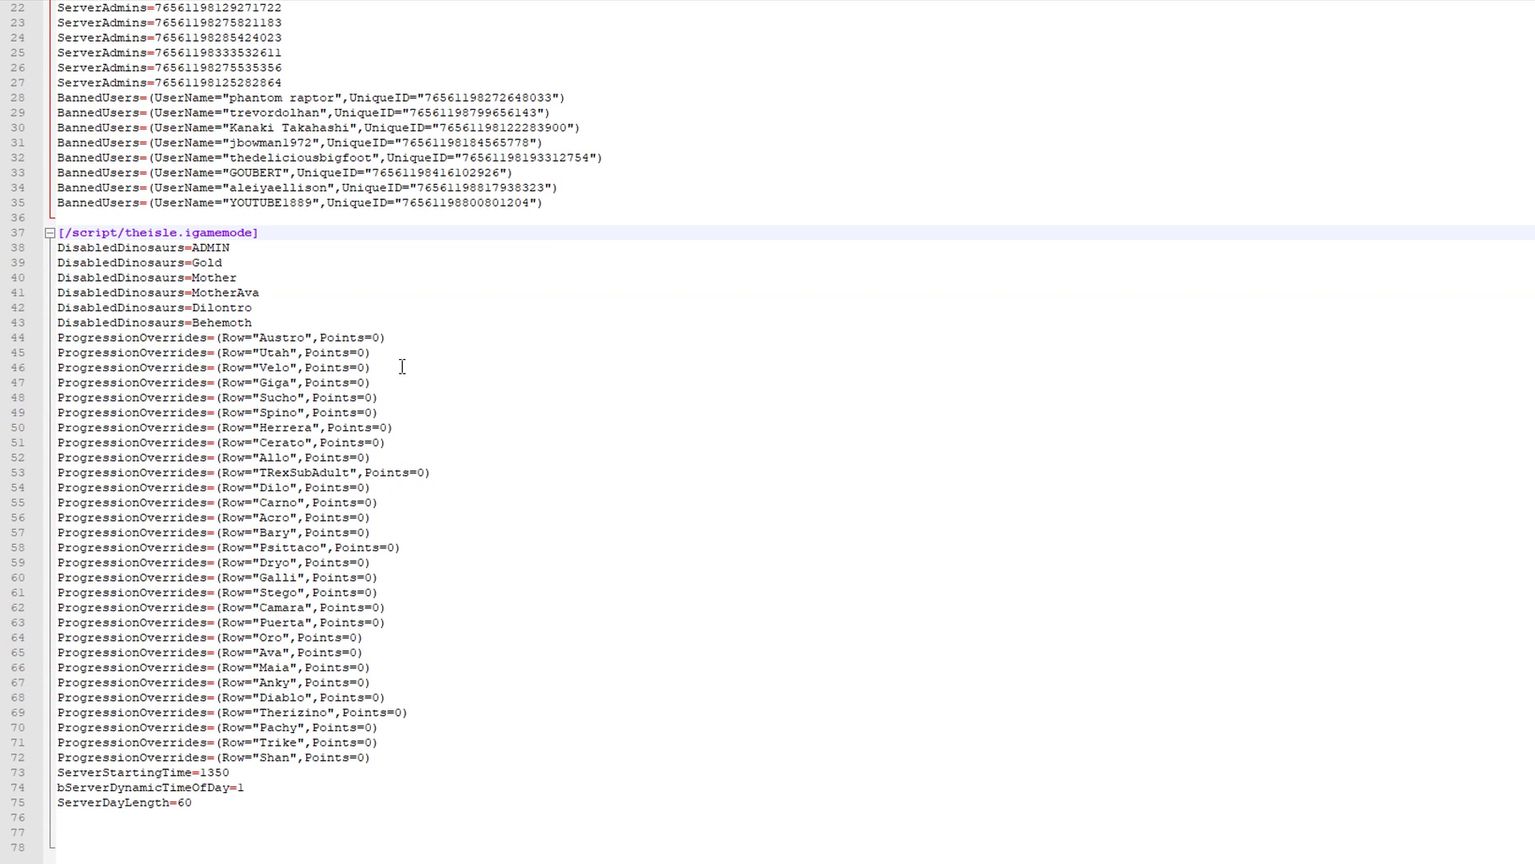
scroll(402, 366, up, 1)
scroll(312, 565, down, 1)
Step: Examine the time settings ServerStartingTime, bServerDynamicTimeOfDay and ServerDayLength at the end of Game.ini
click(142, 772)
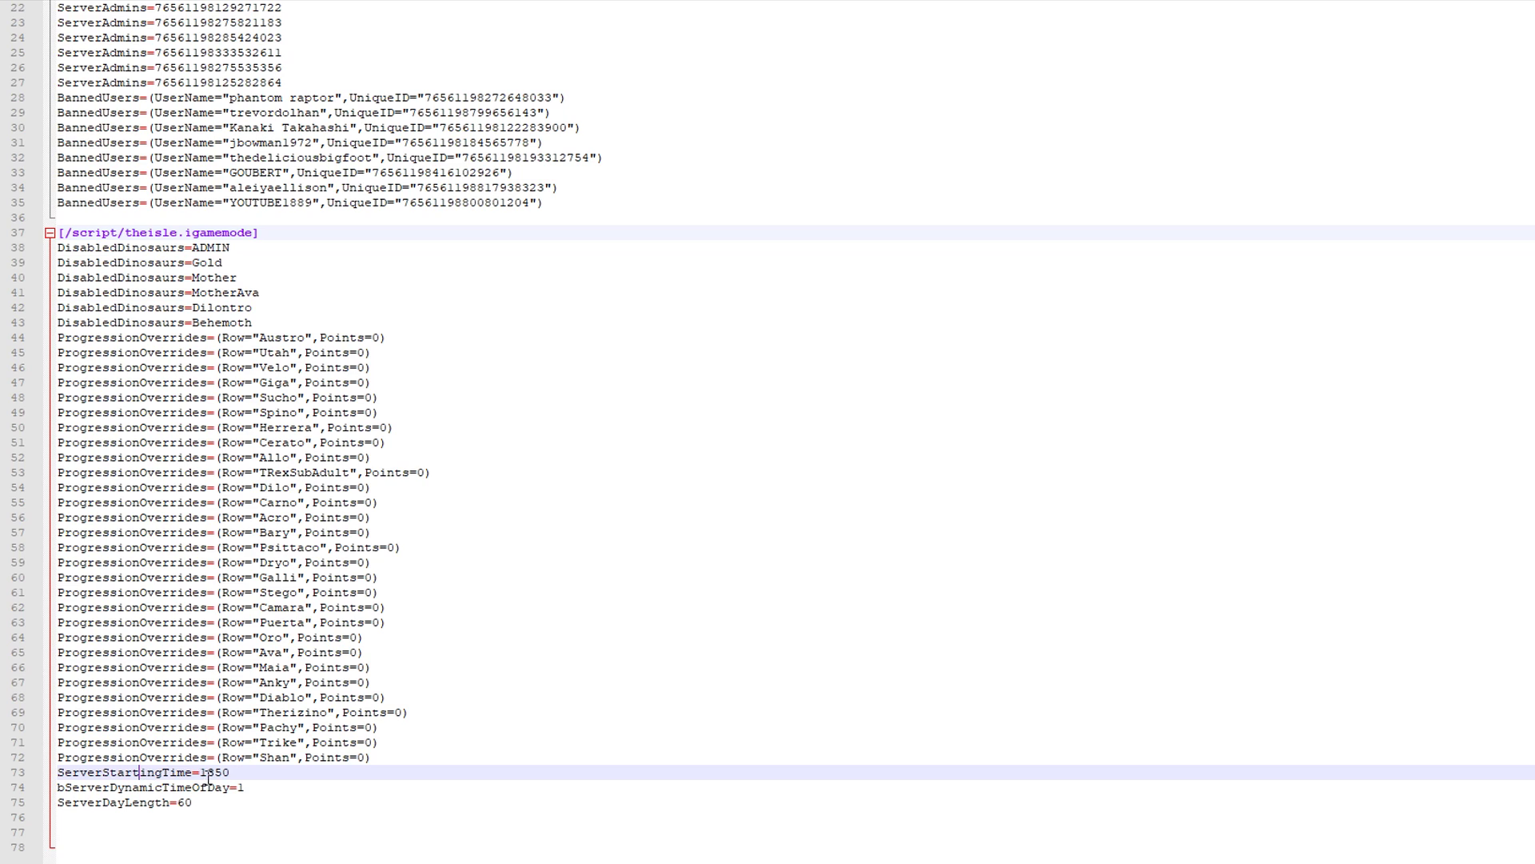
click(192, 787)
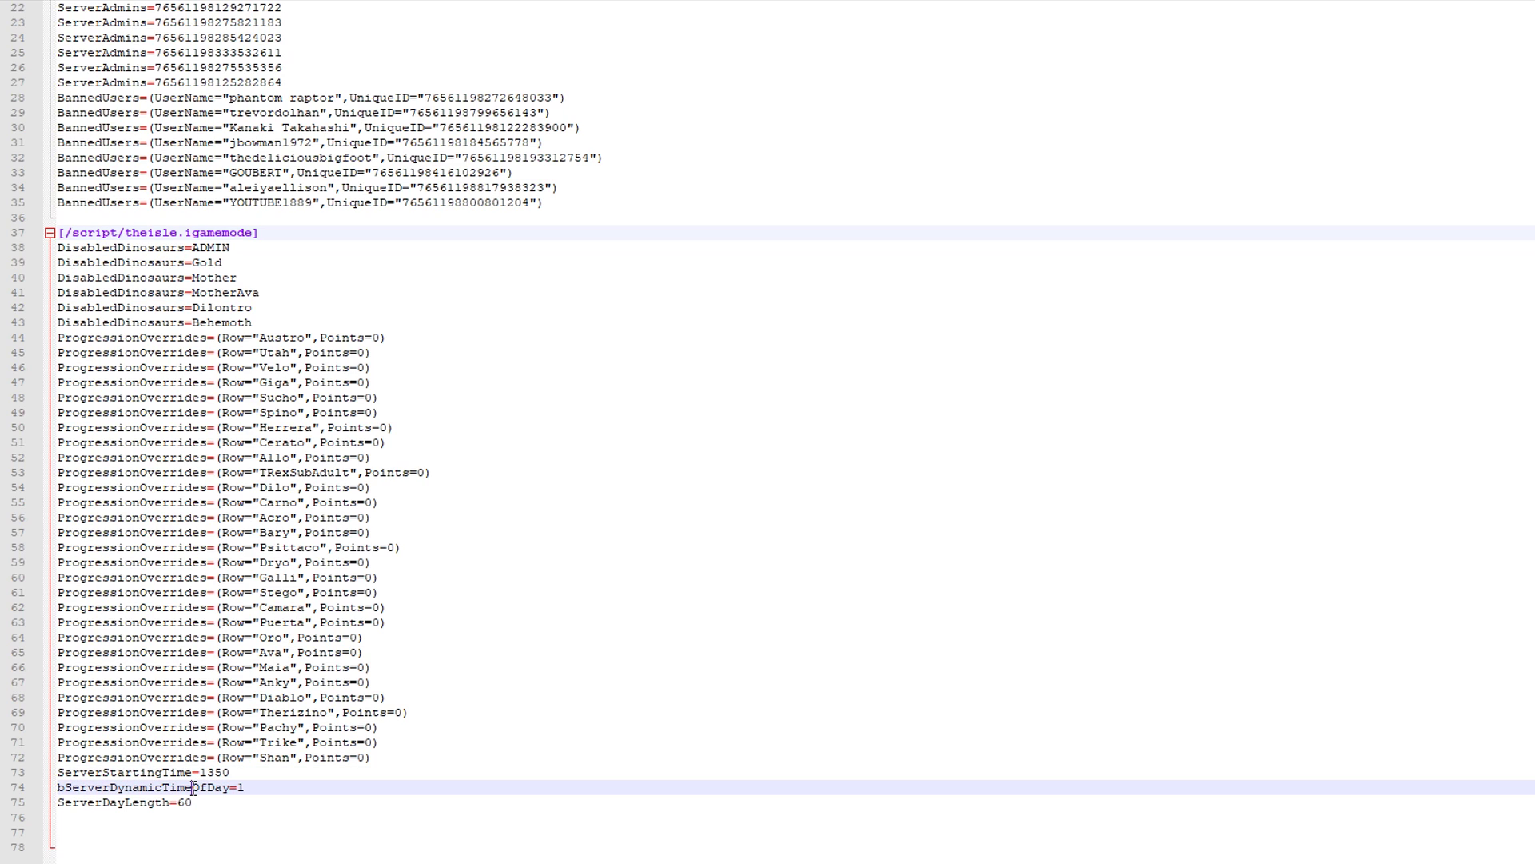
click(163, 802)
drag(248, 803, 40, 776)
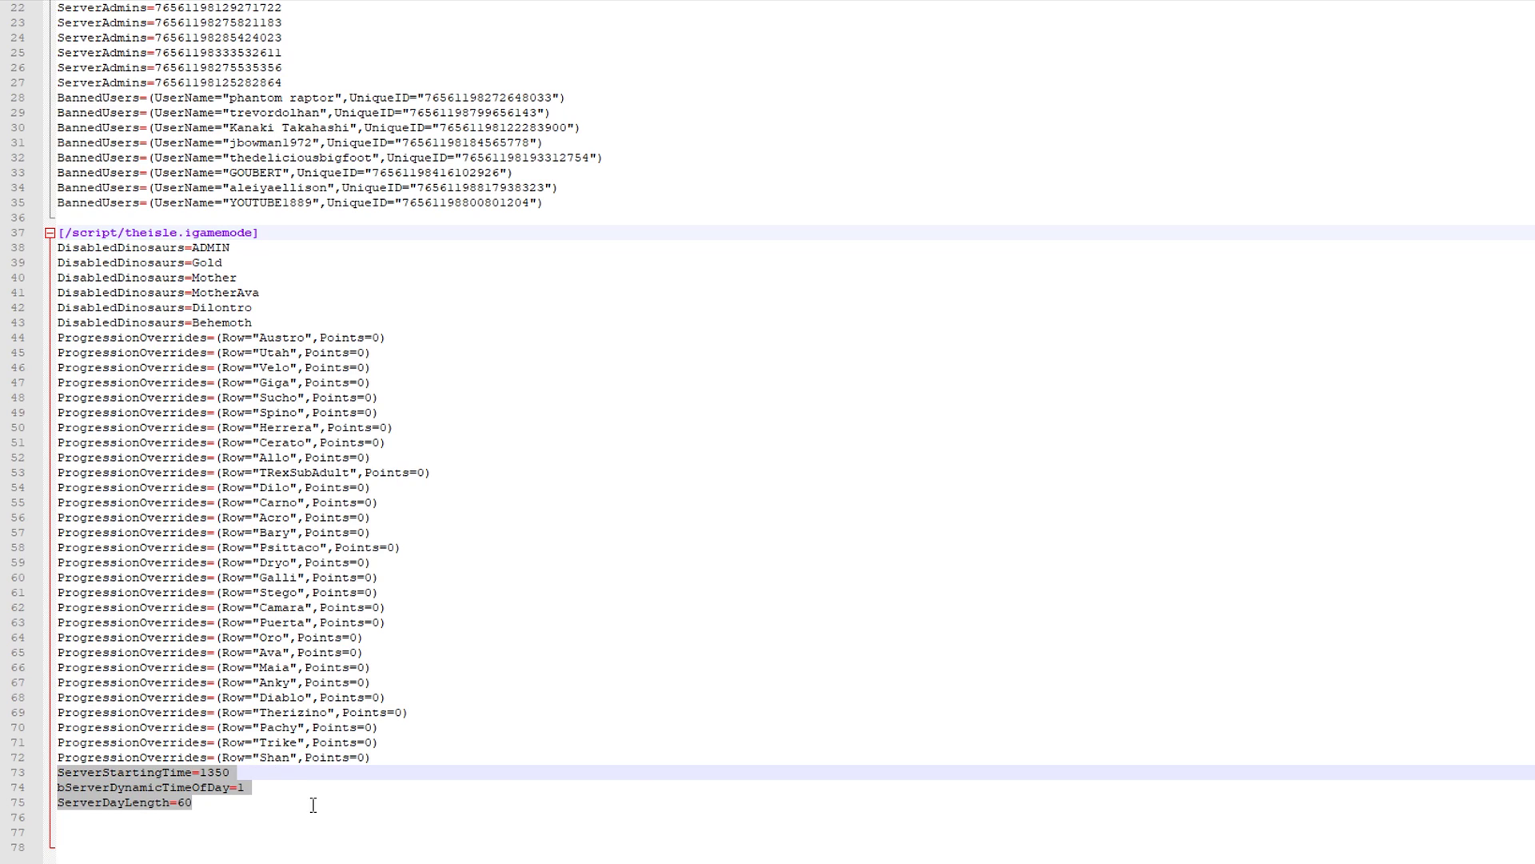
click(234, 803)
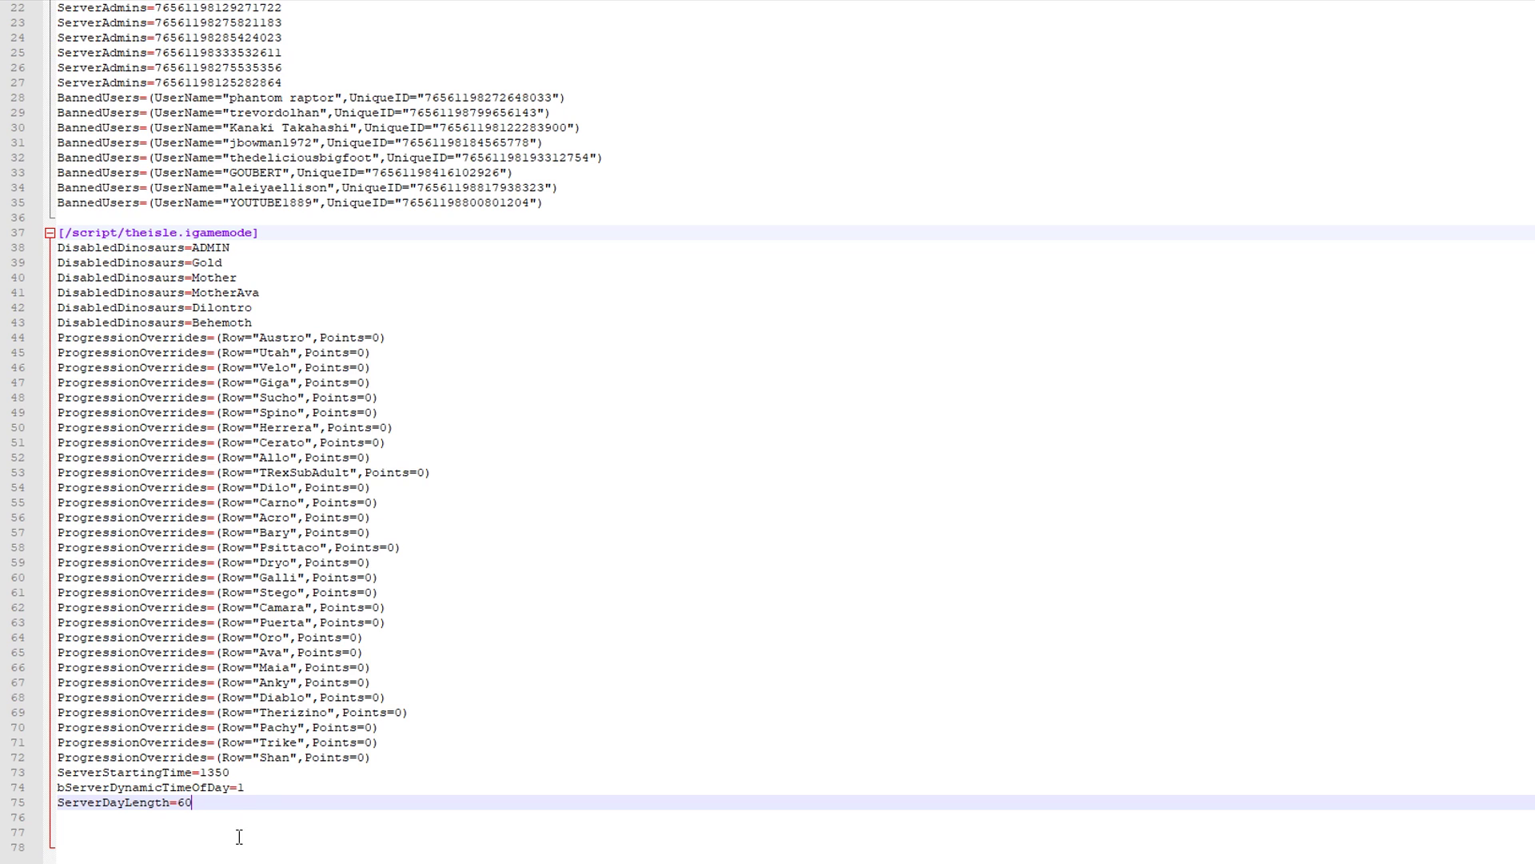
Step: Return to the WindowsServer folder and check GameUserSettings.ini
scroll(785, 664, up, 7)
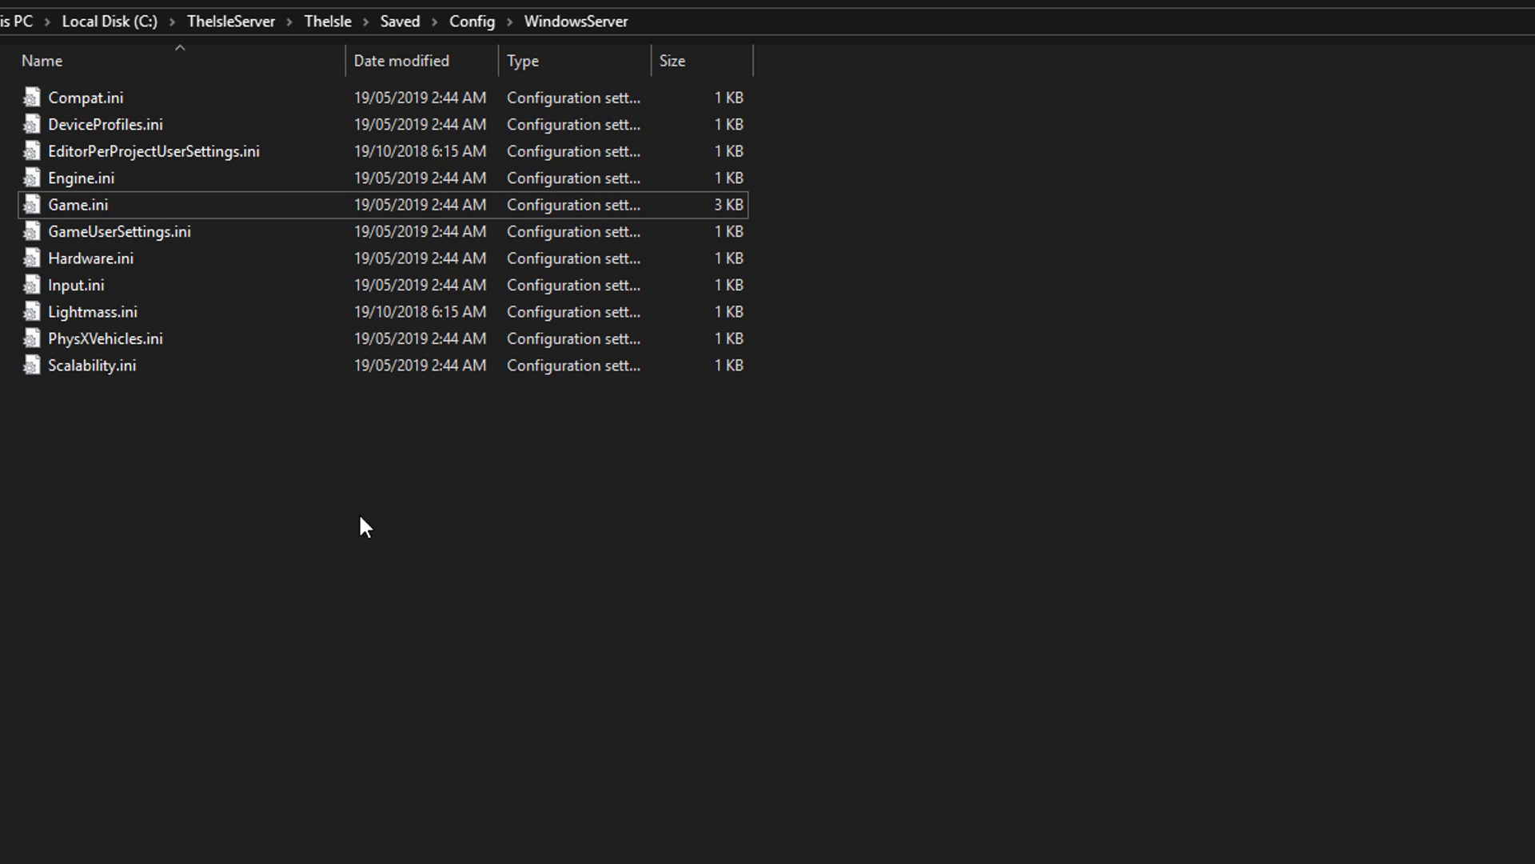
click(105, 237)
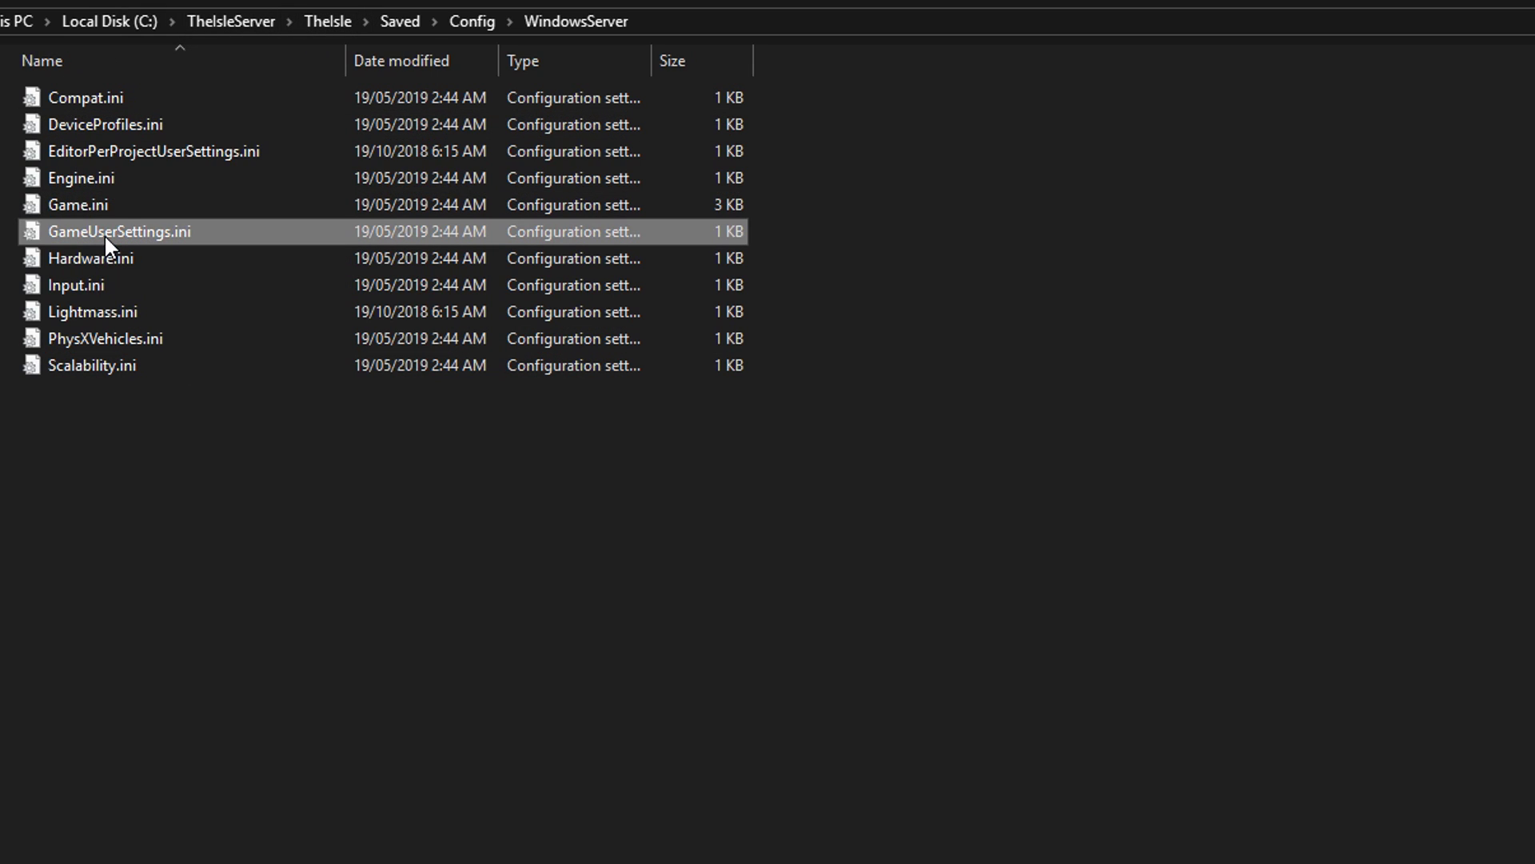
right_click(97, 232)
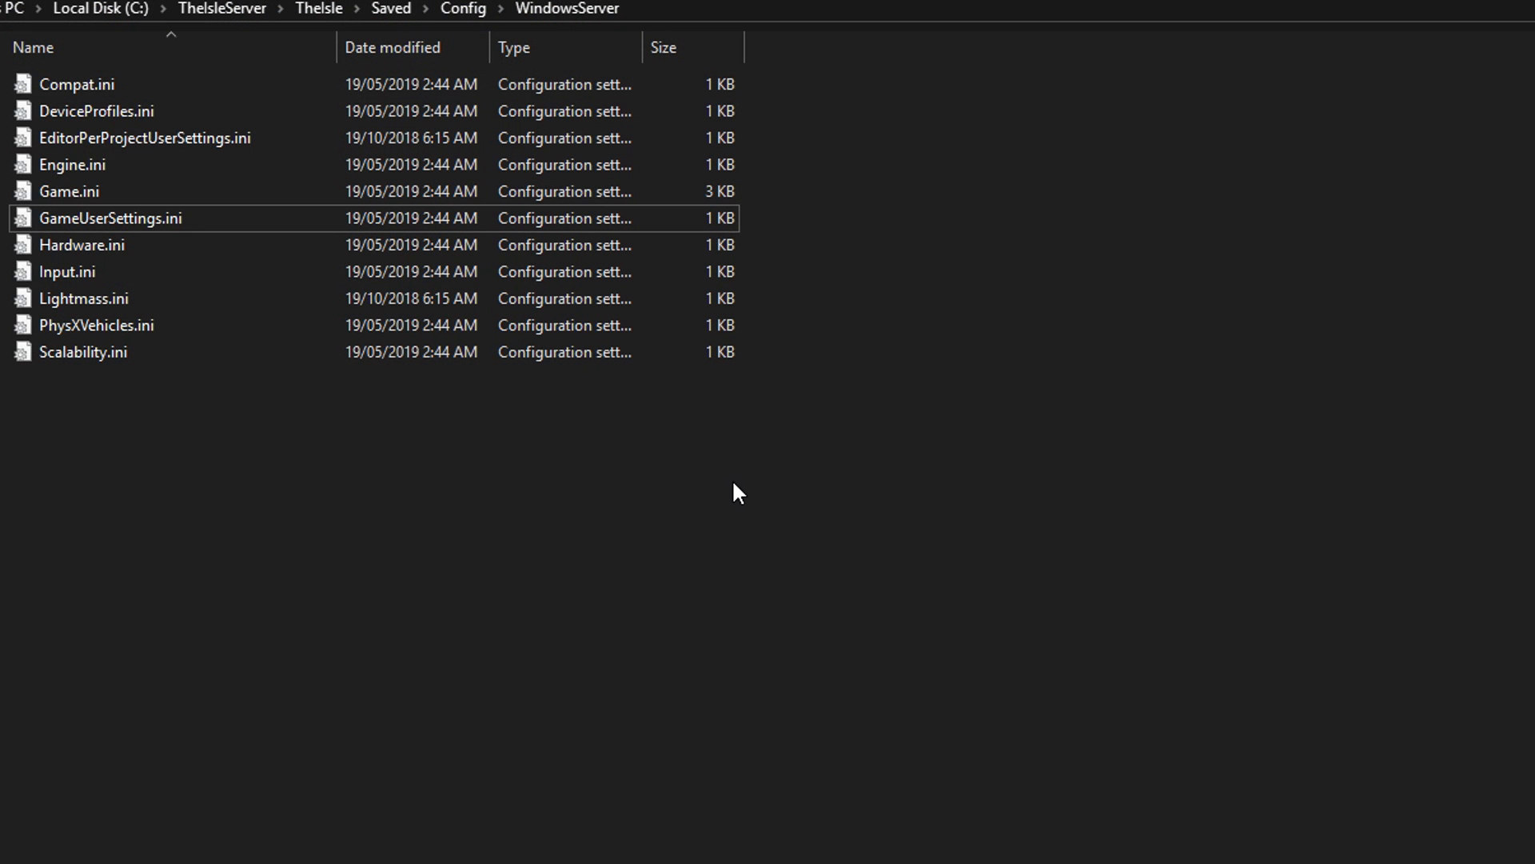
Step: Return to the TheIsleServer folder and open the Crashes folder under TheIsle, Saved
click(241, 9)
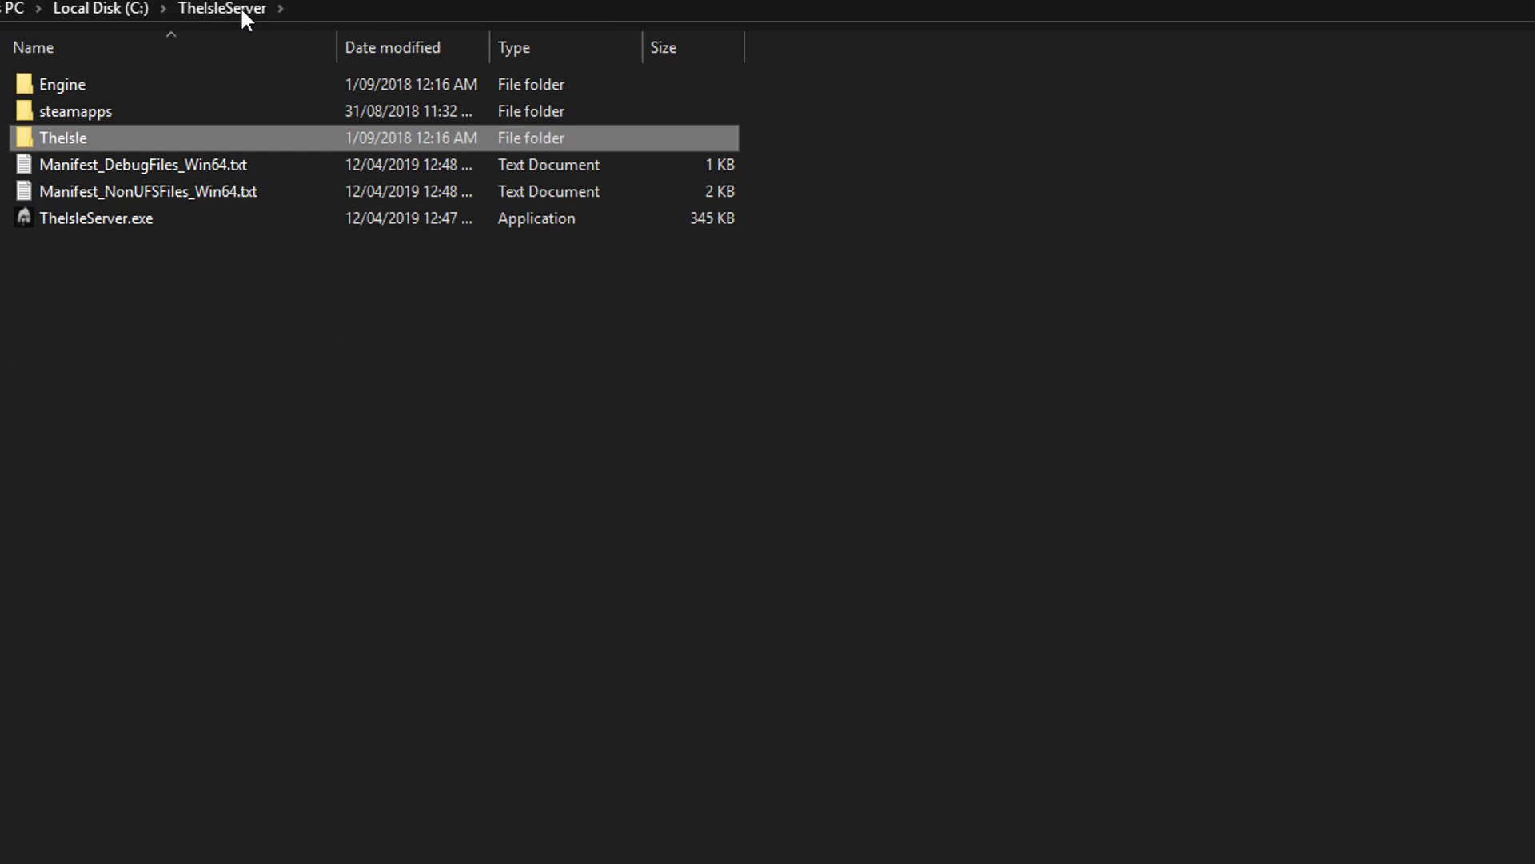
drag(232, 379, 312, 412)
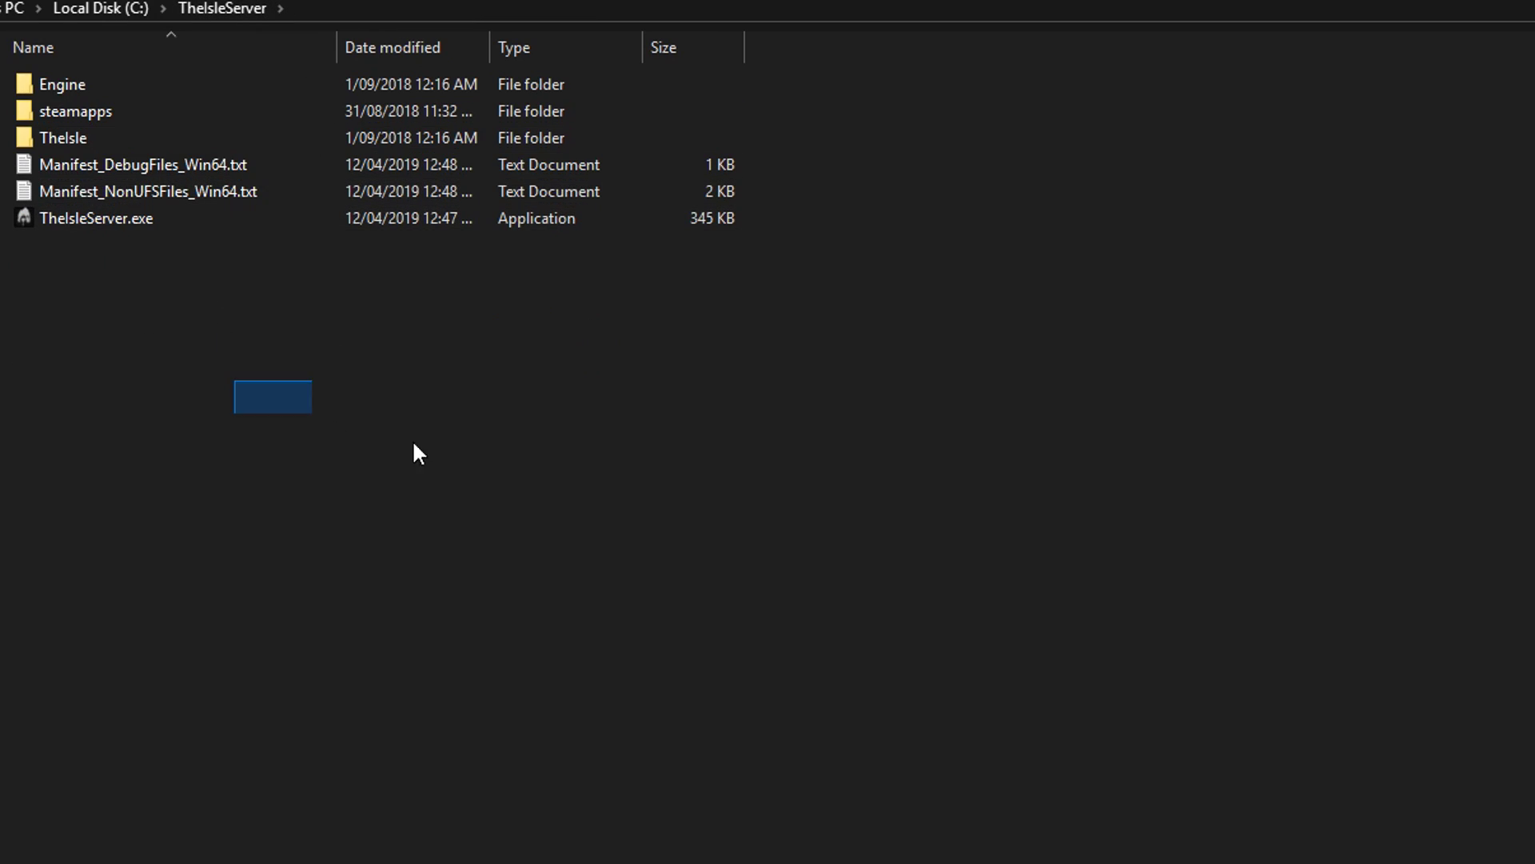
double_click(76, 137)
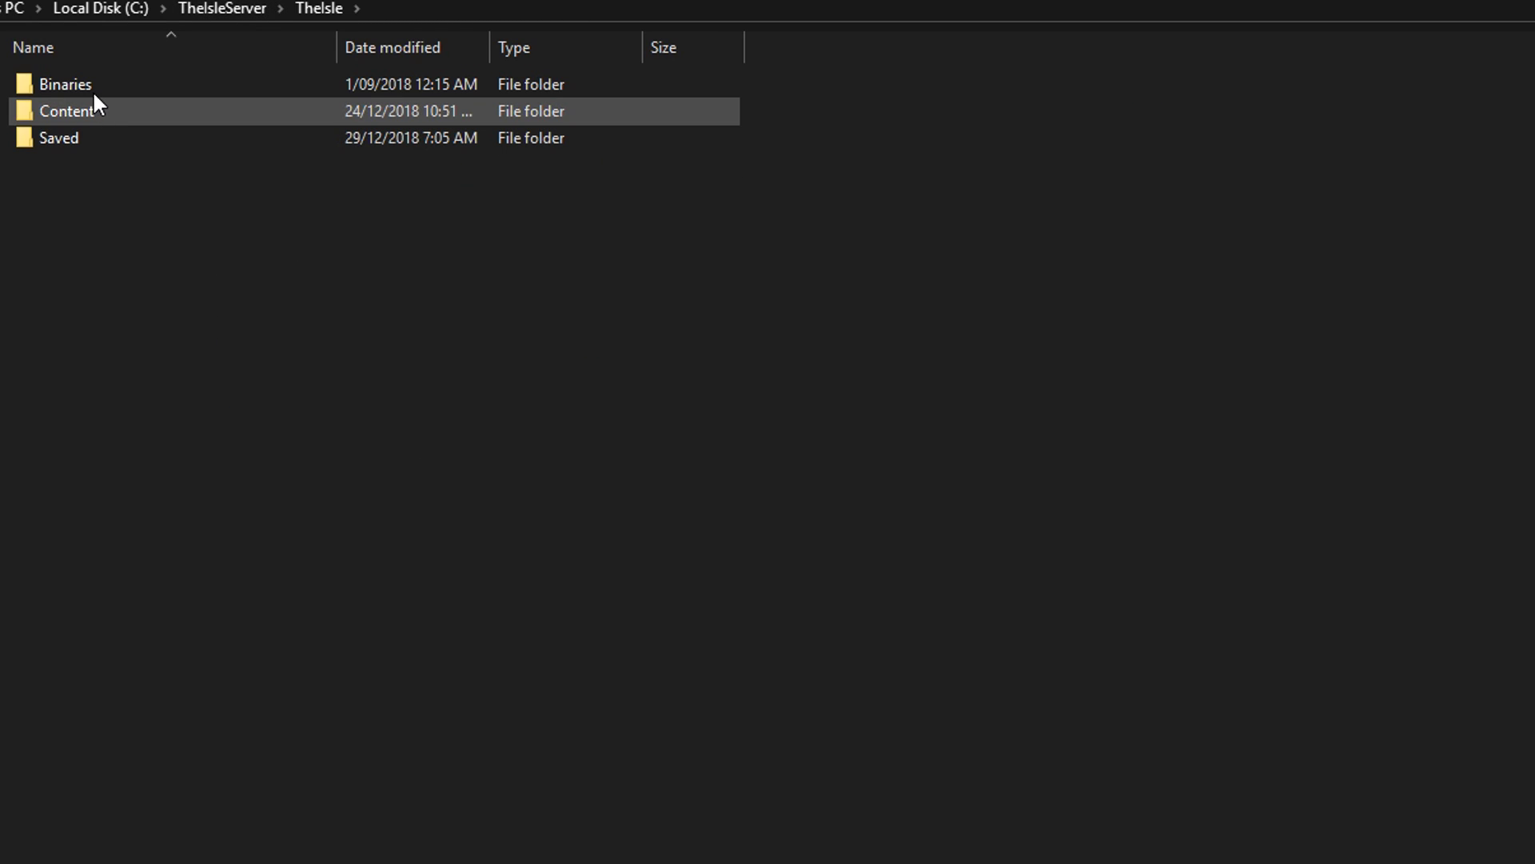
double_click(80, 137)
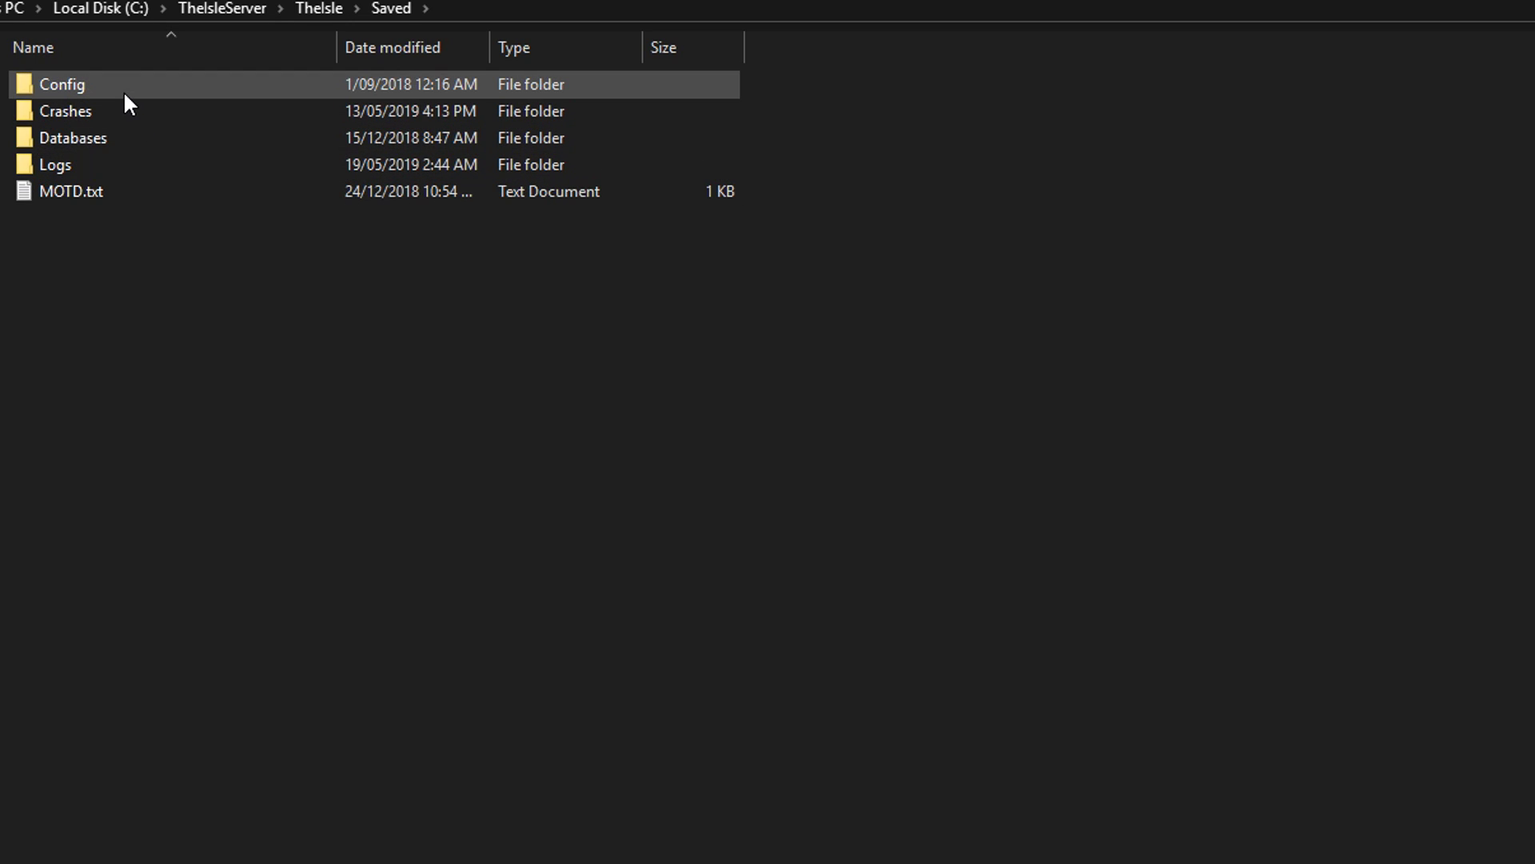
double_click(104, 113)
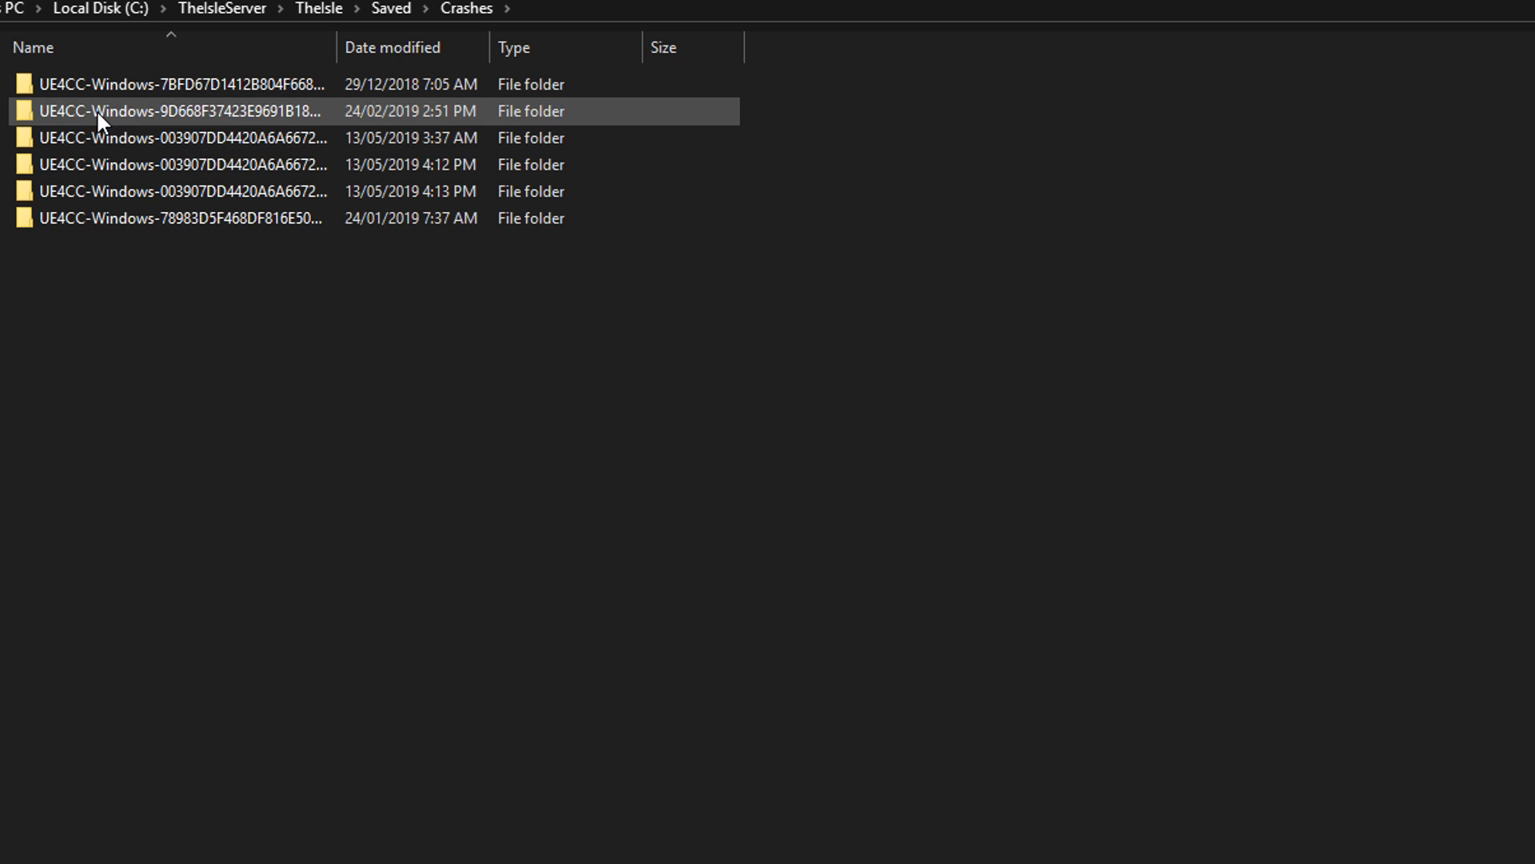
Step: Open the crash folder dated 24/02/2019 2:51 PM and examine the error lines at the end of its TheIsle.log
double_click(98, 113)
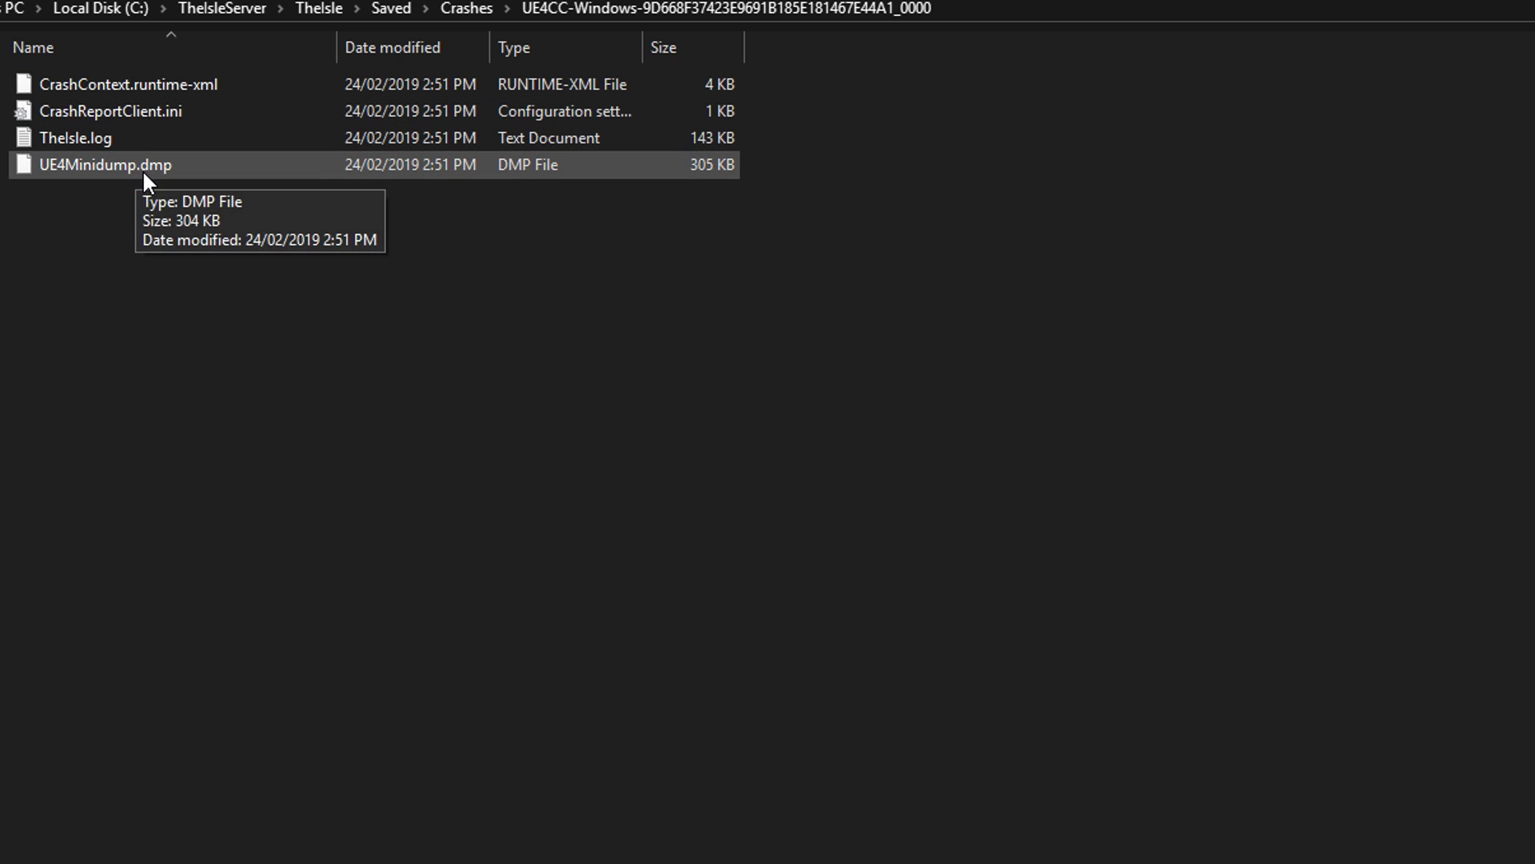
double_click(122, 136)
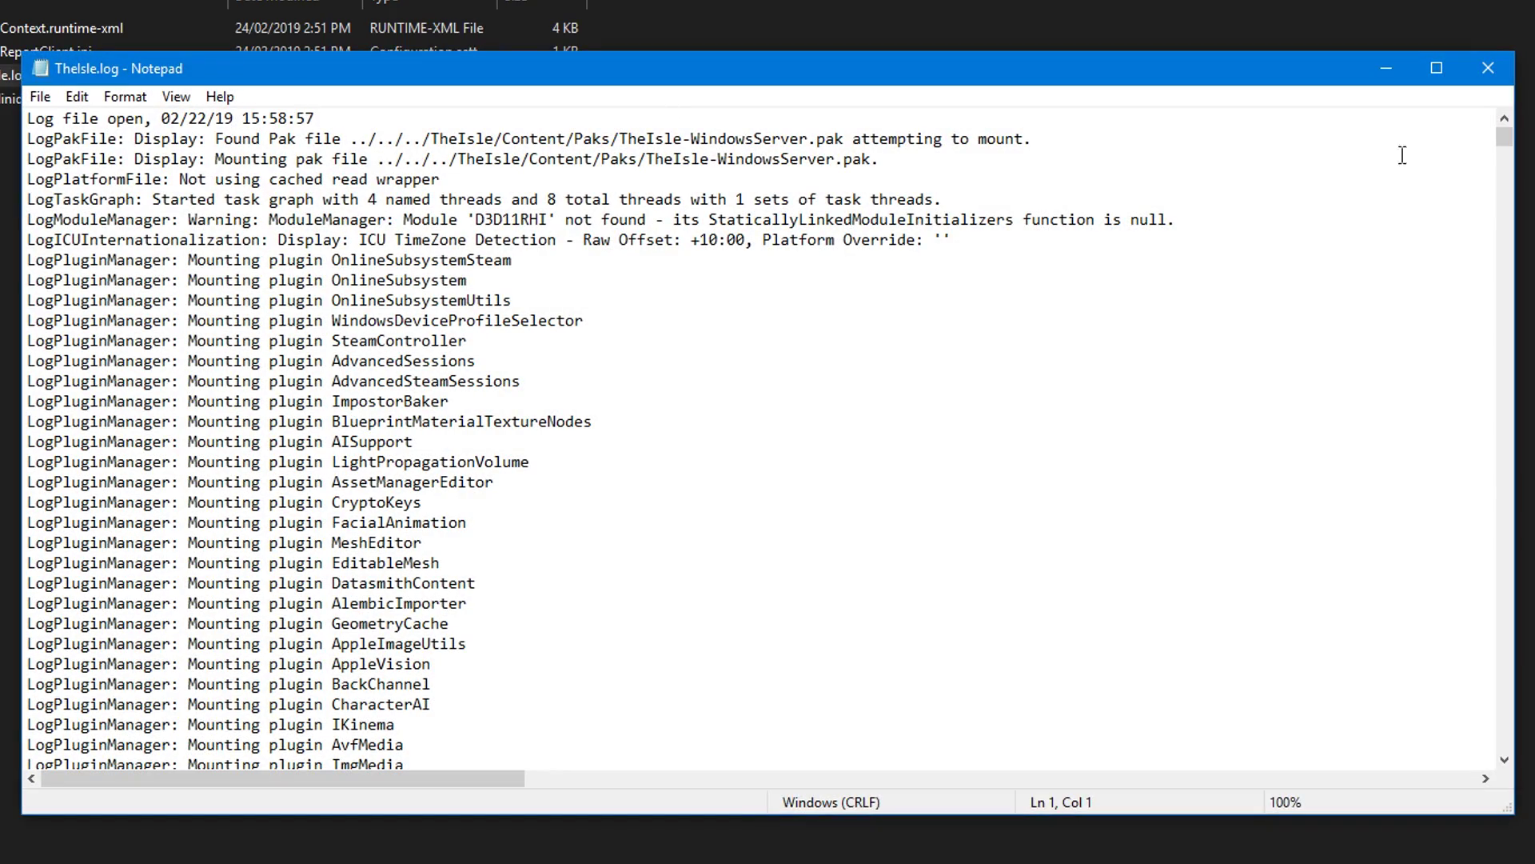
drag(1504, 137, 1504, 739)
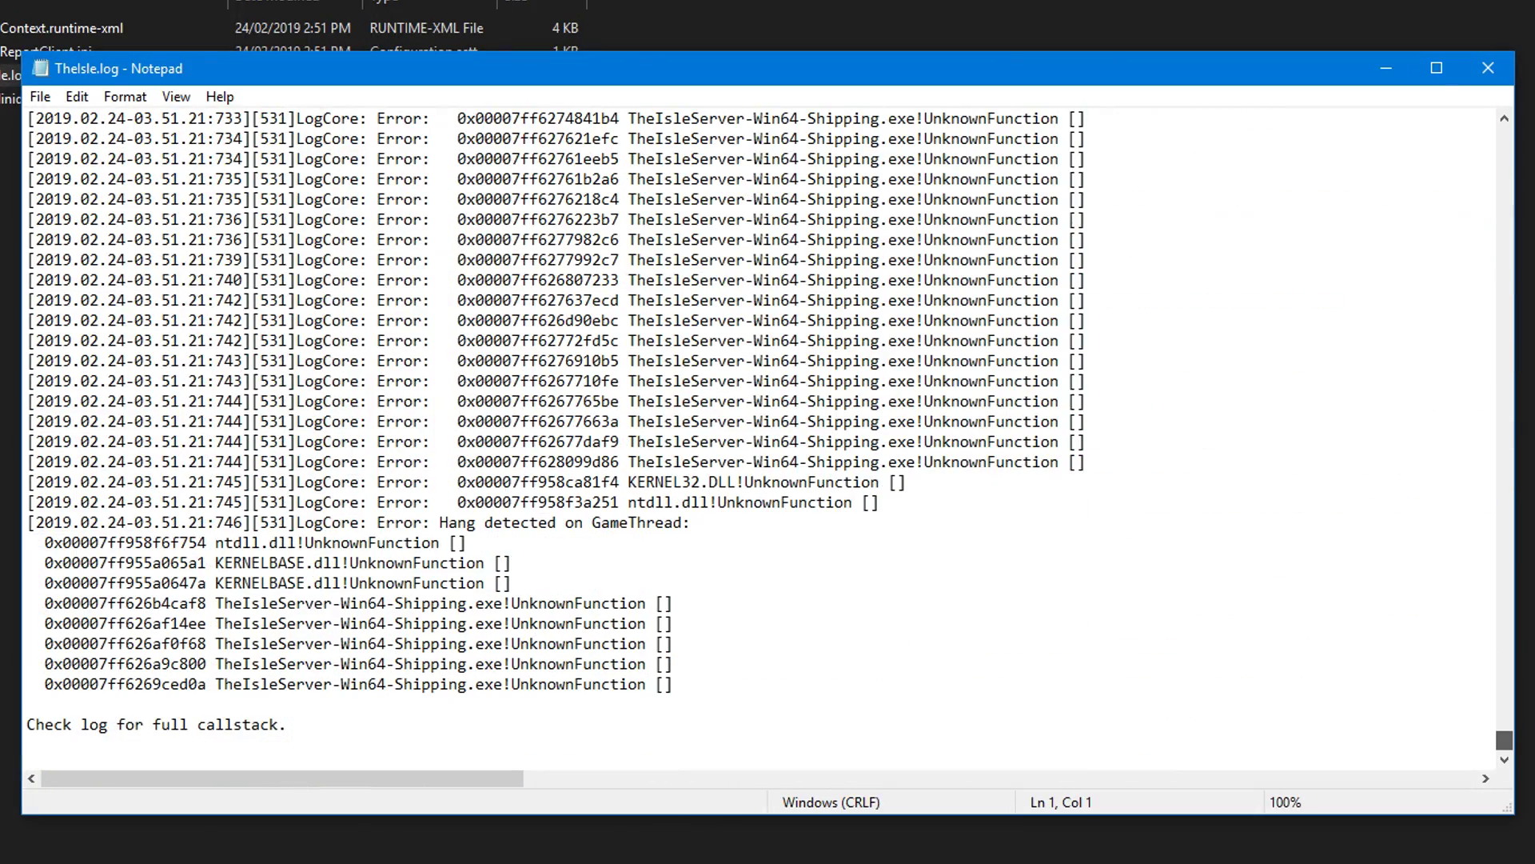
click(290, 723)
drag(291, 724, 80, 582)
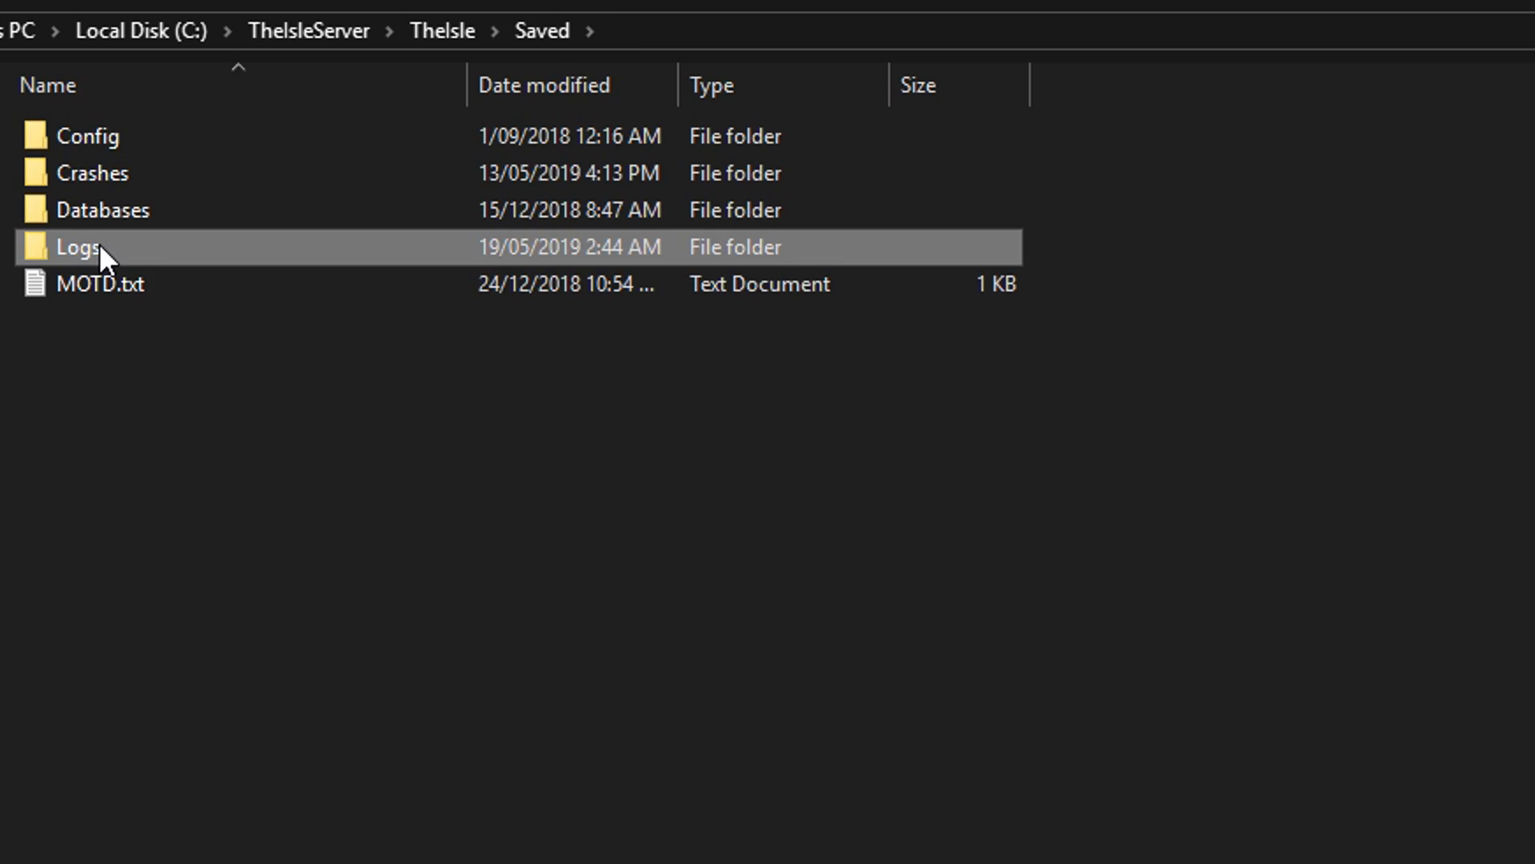
Step: Look through the server's Logs folder and return to the Saved folder
double_click(102, 248)
drag(572, 703, 149, 471)
click(528, 31)
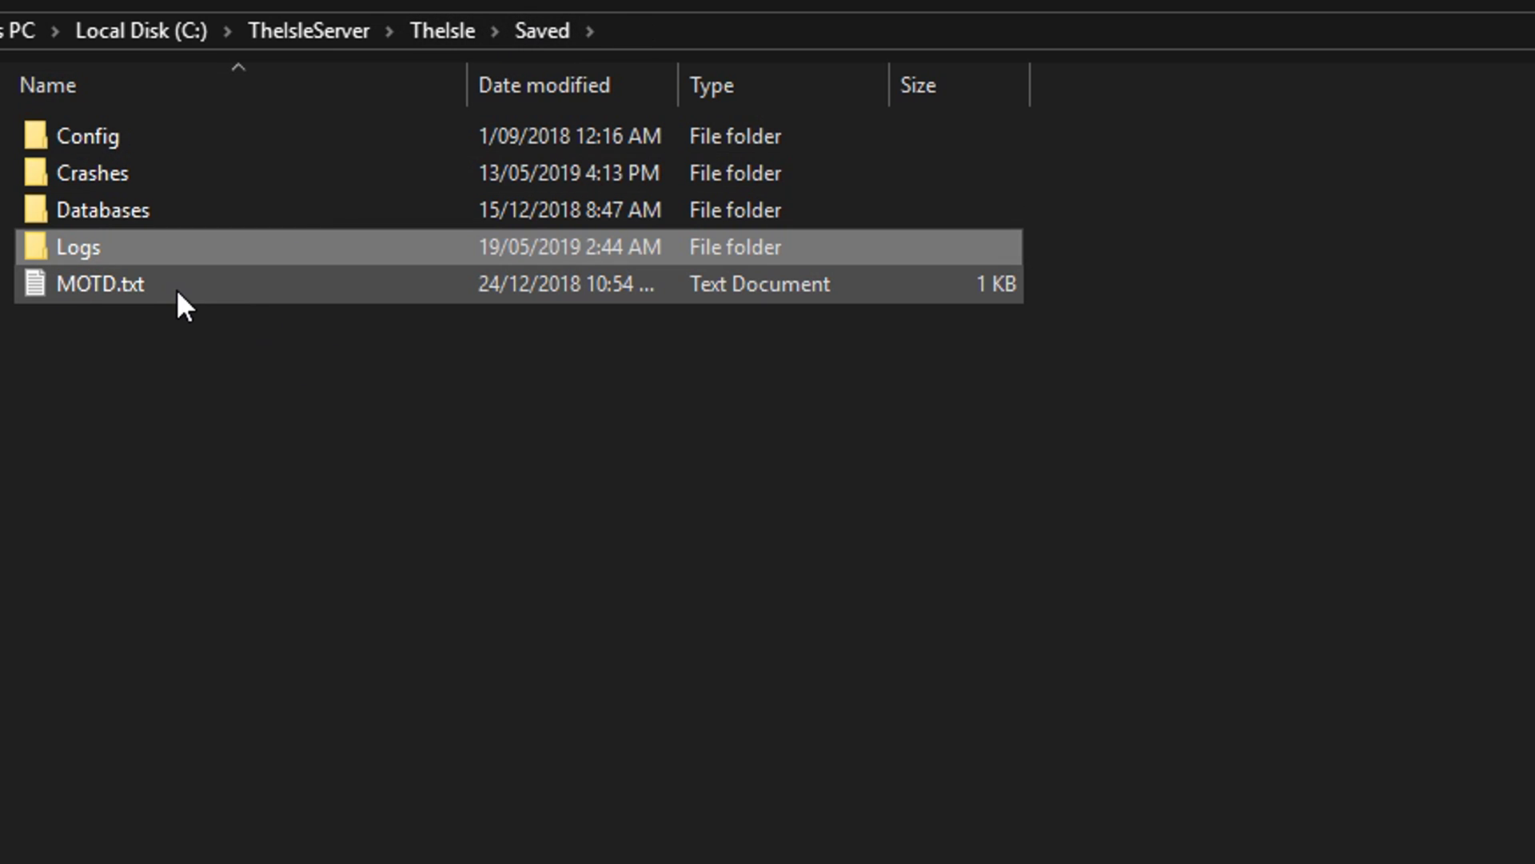
Step: Open MOTD.txt in the Saved folder, read the server's welcome message and rules, and close it
drag(329, 470, 229, 486)
double_click(147, 286)
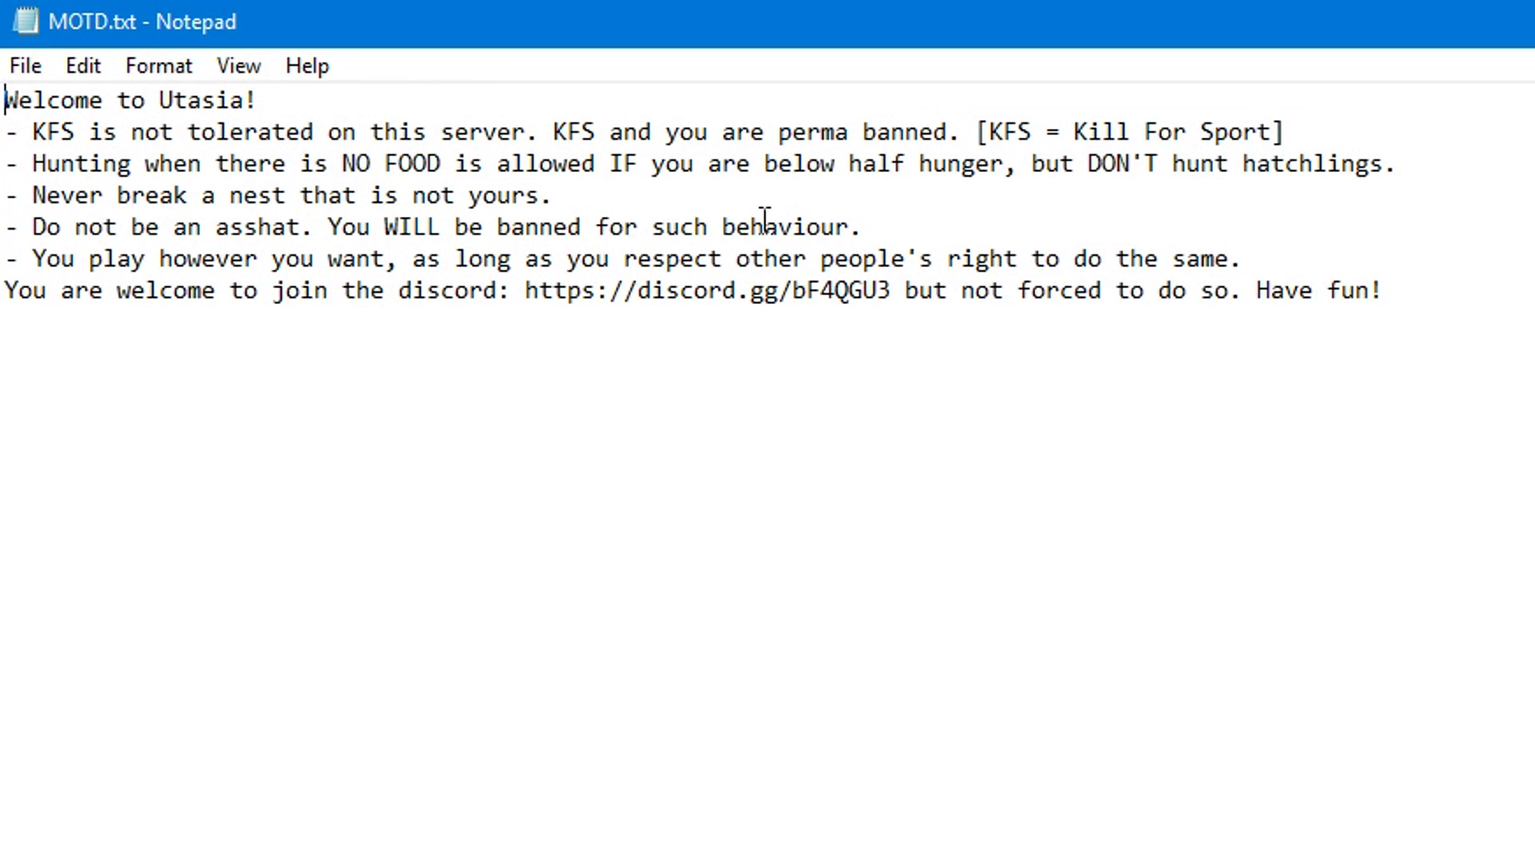
key(alt+F4)
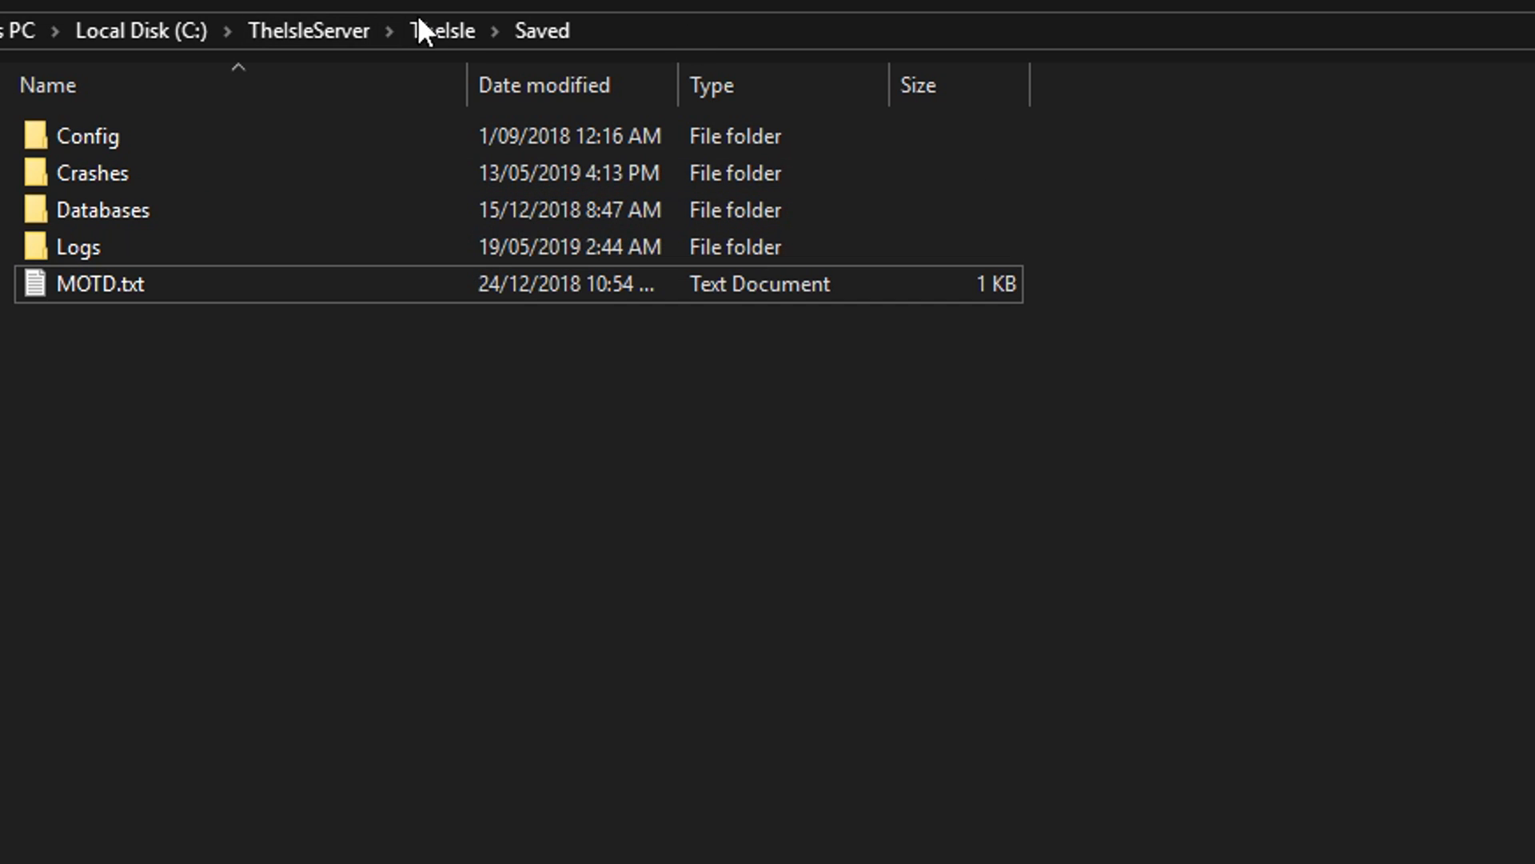
Step: Return to the TheIsleServer folder and retrace the path through TheIsle and Saved to the Config folder
click(324, 37)
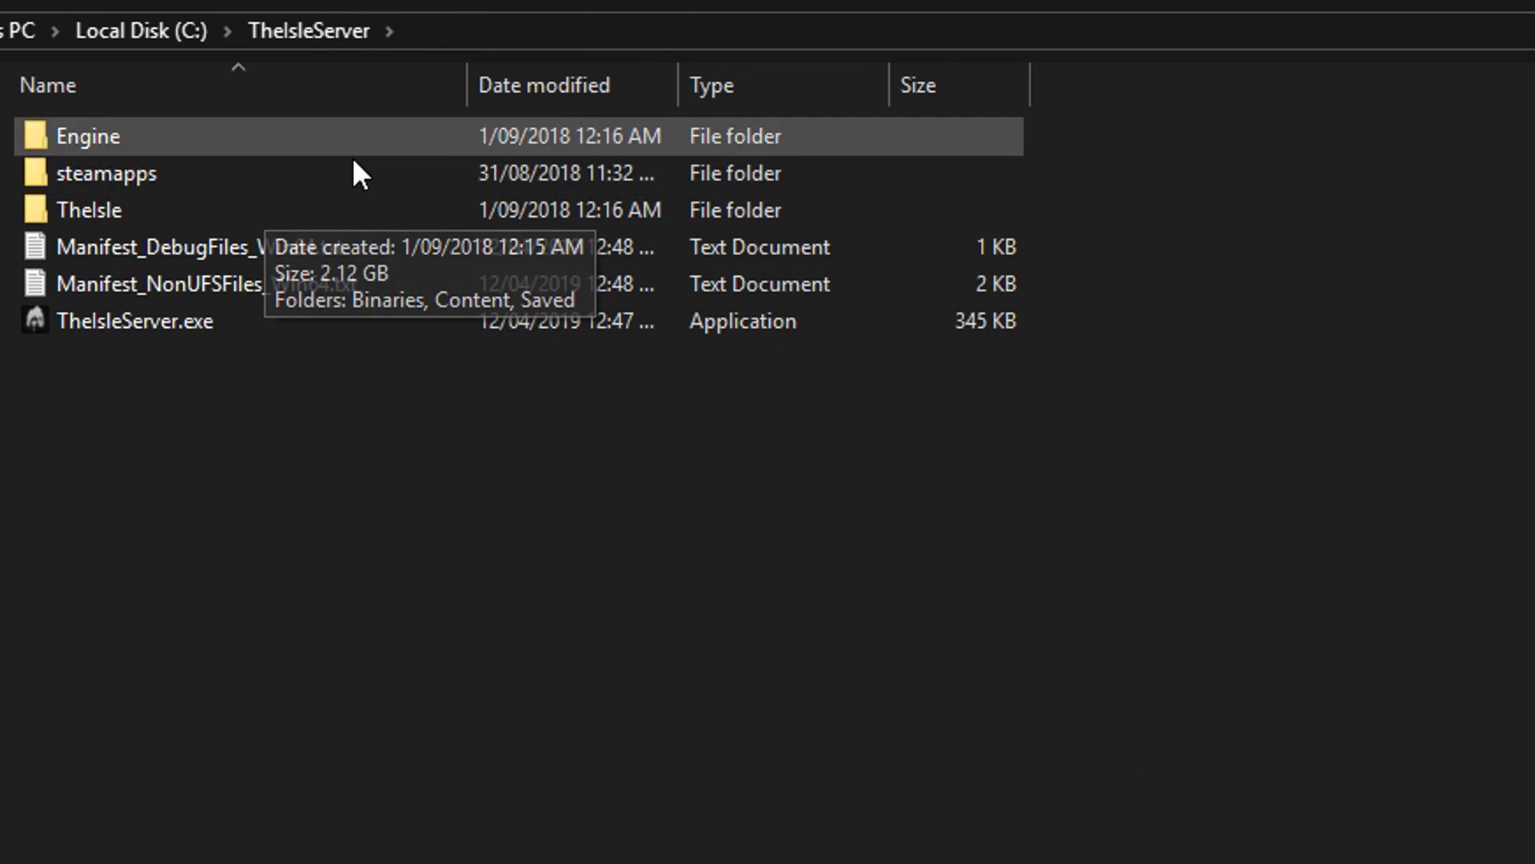
double_click(246, 211)
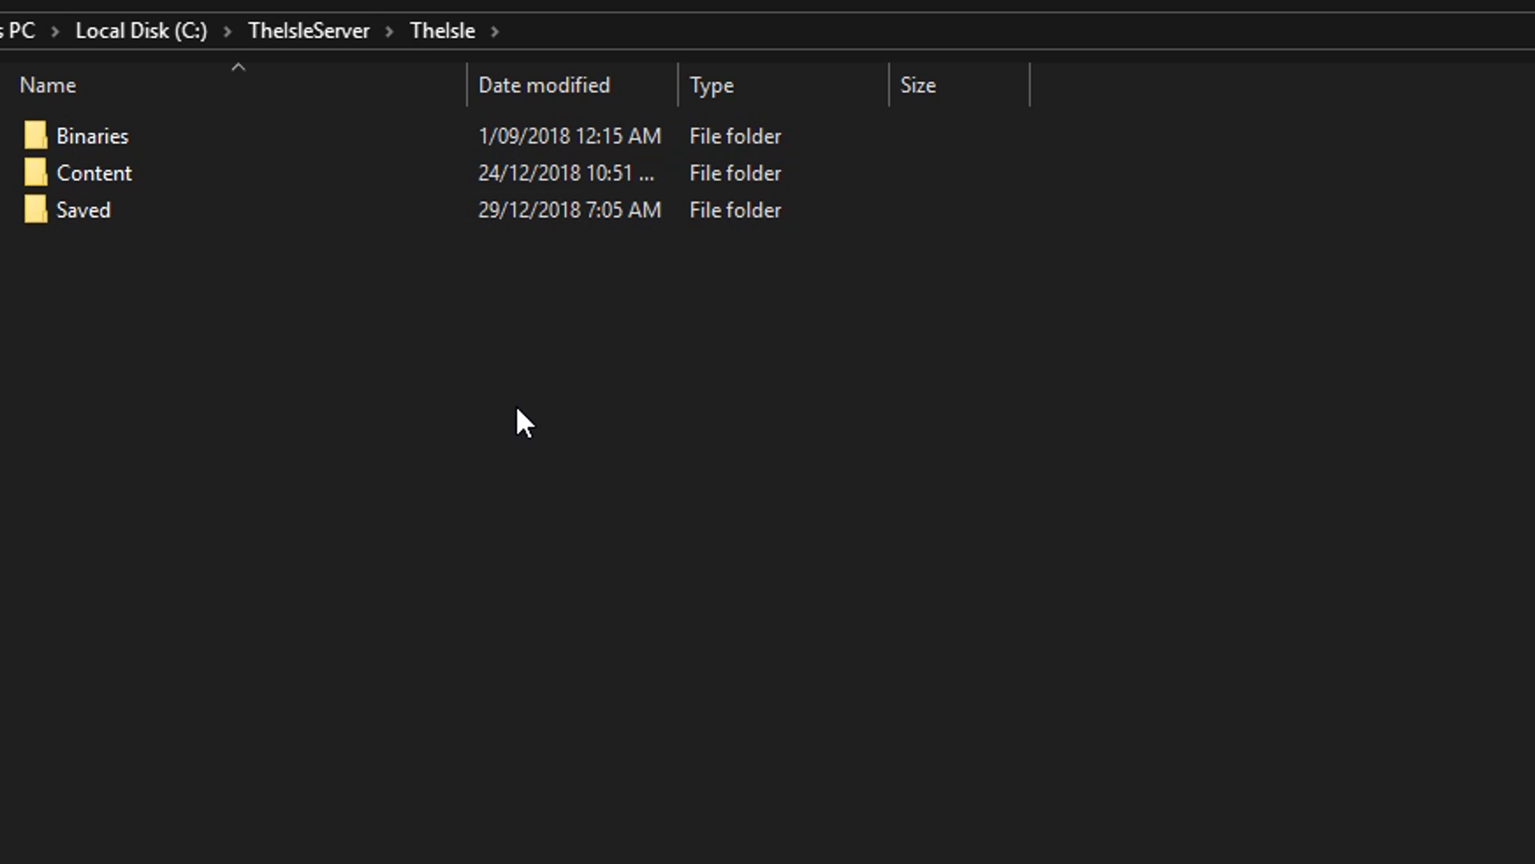
drag(519, 408, 132, 218)
click(224, 377)
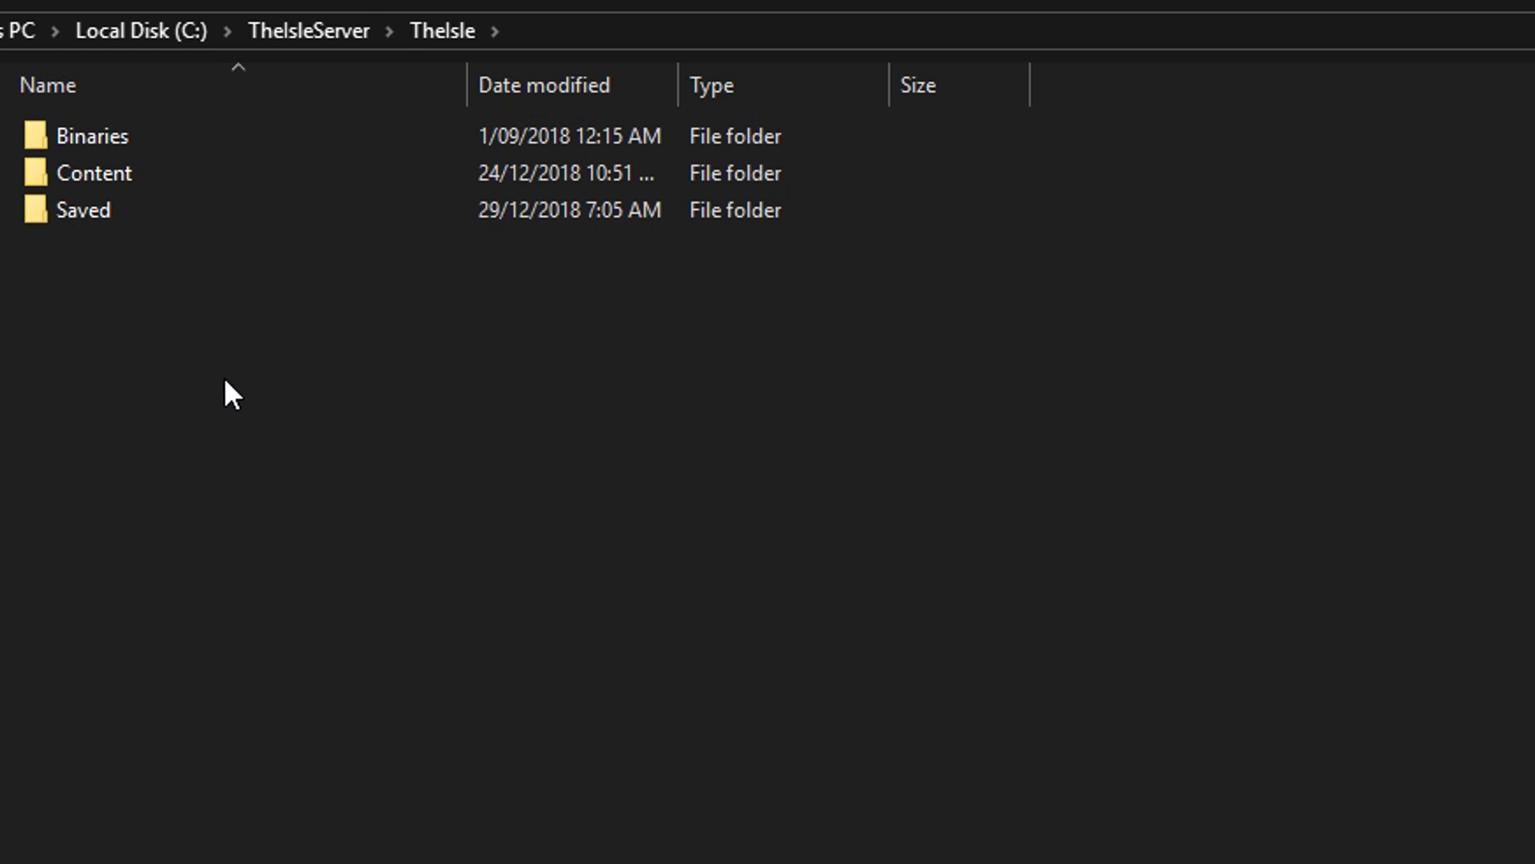
double_click(126, 209)
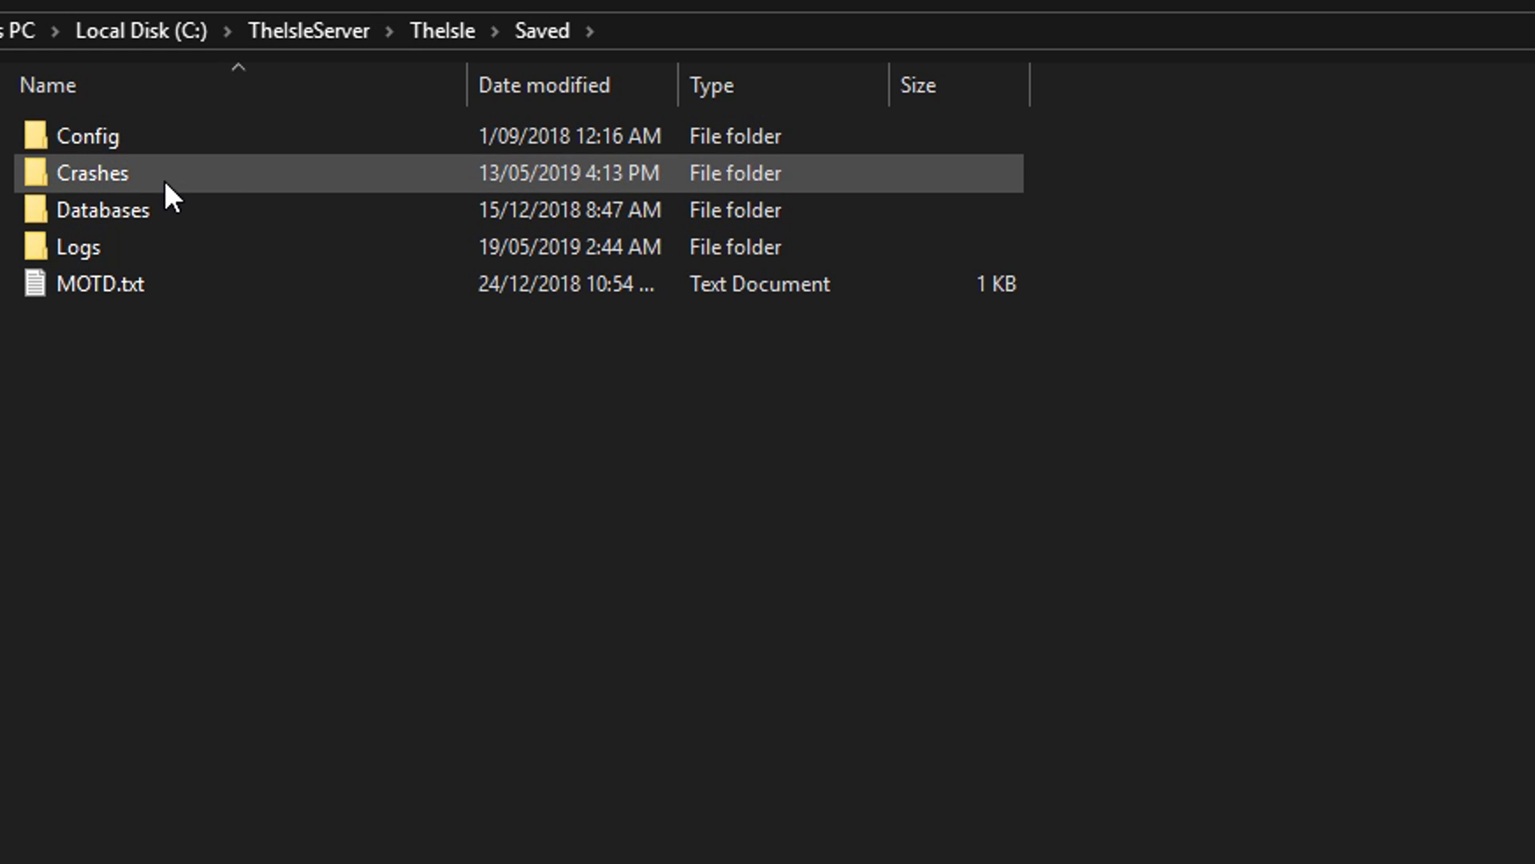
double_click(132, 134)
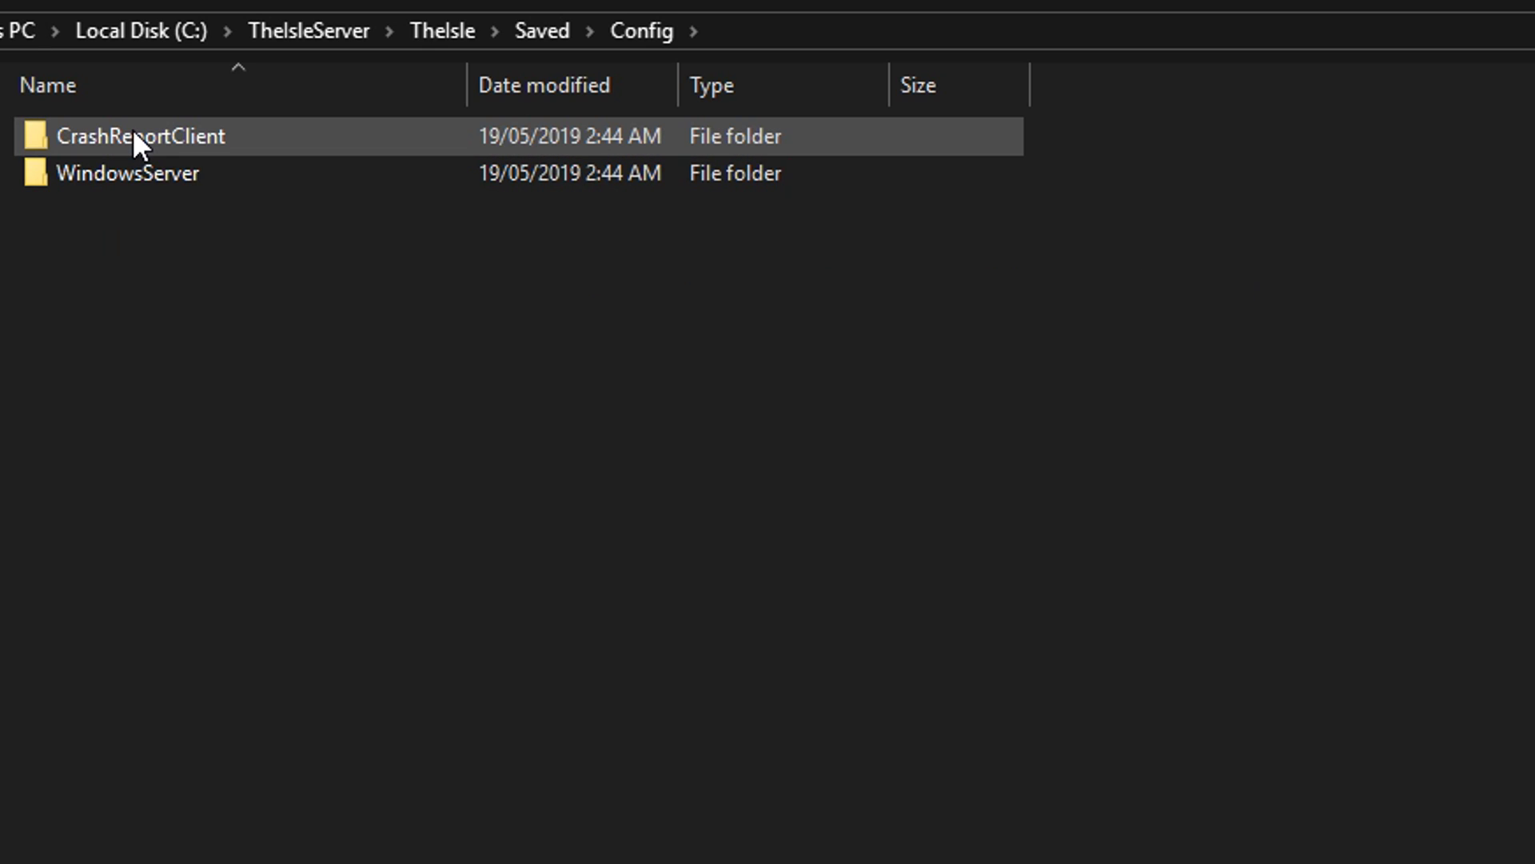
Step: Go back up from the Config folder to the TheIsleServer root folder
key(alt+Up)
key(alt+Up)
key(alt+Up)
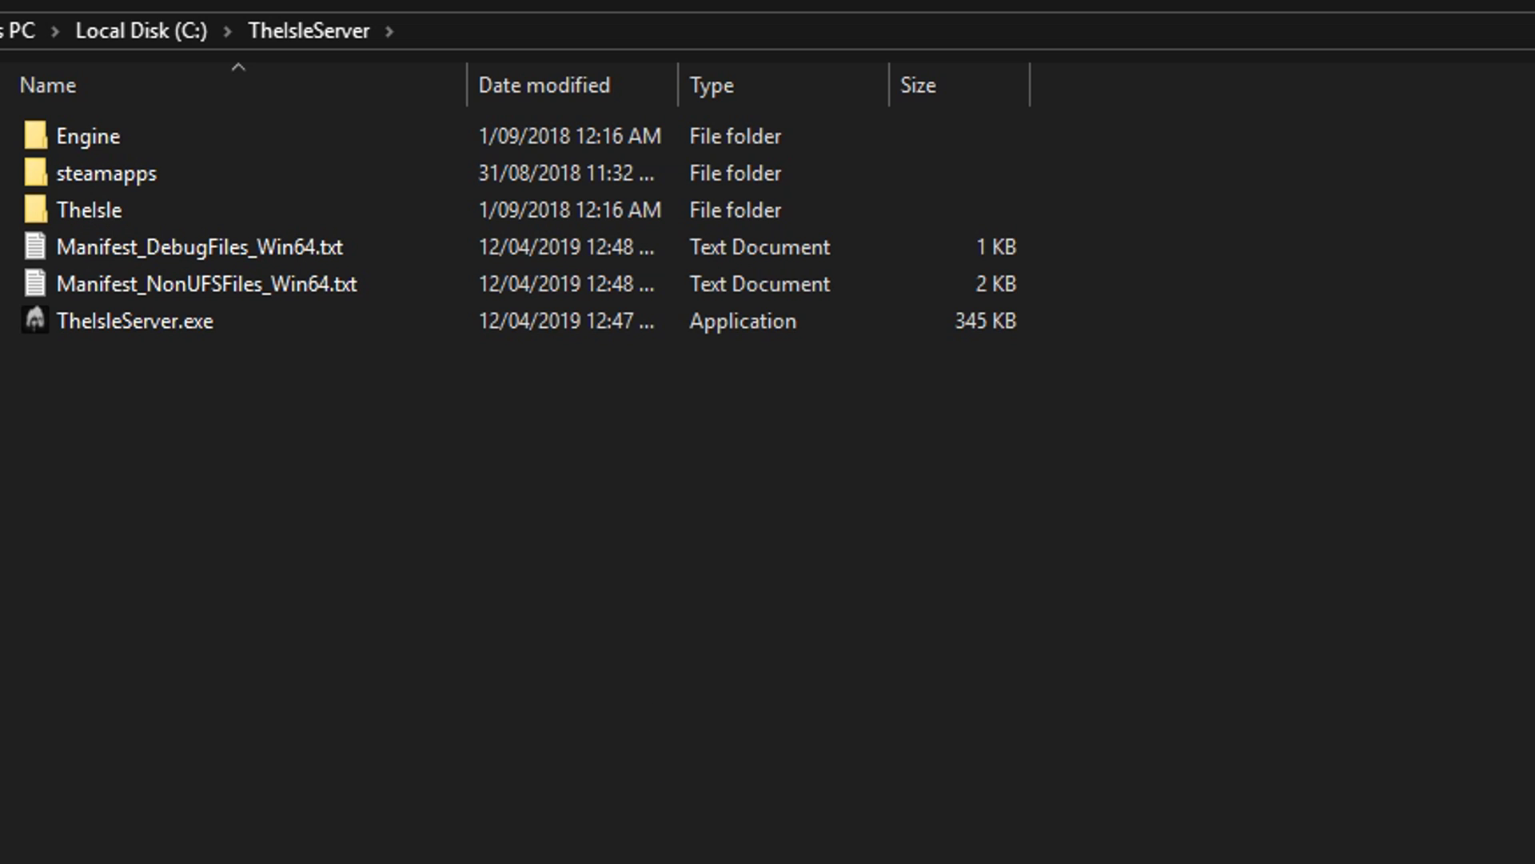
drag(1466, 863, 340, 653)
drag(341, 653, 659, 801)
drag(979, 862, 1187, 786)
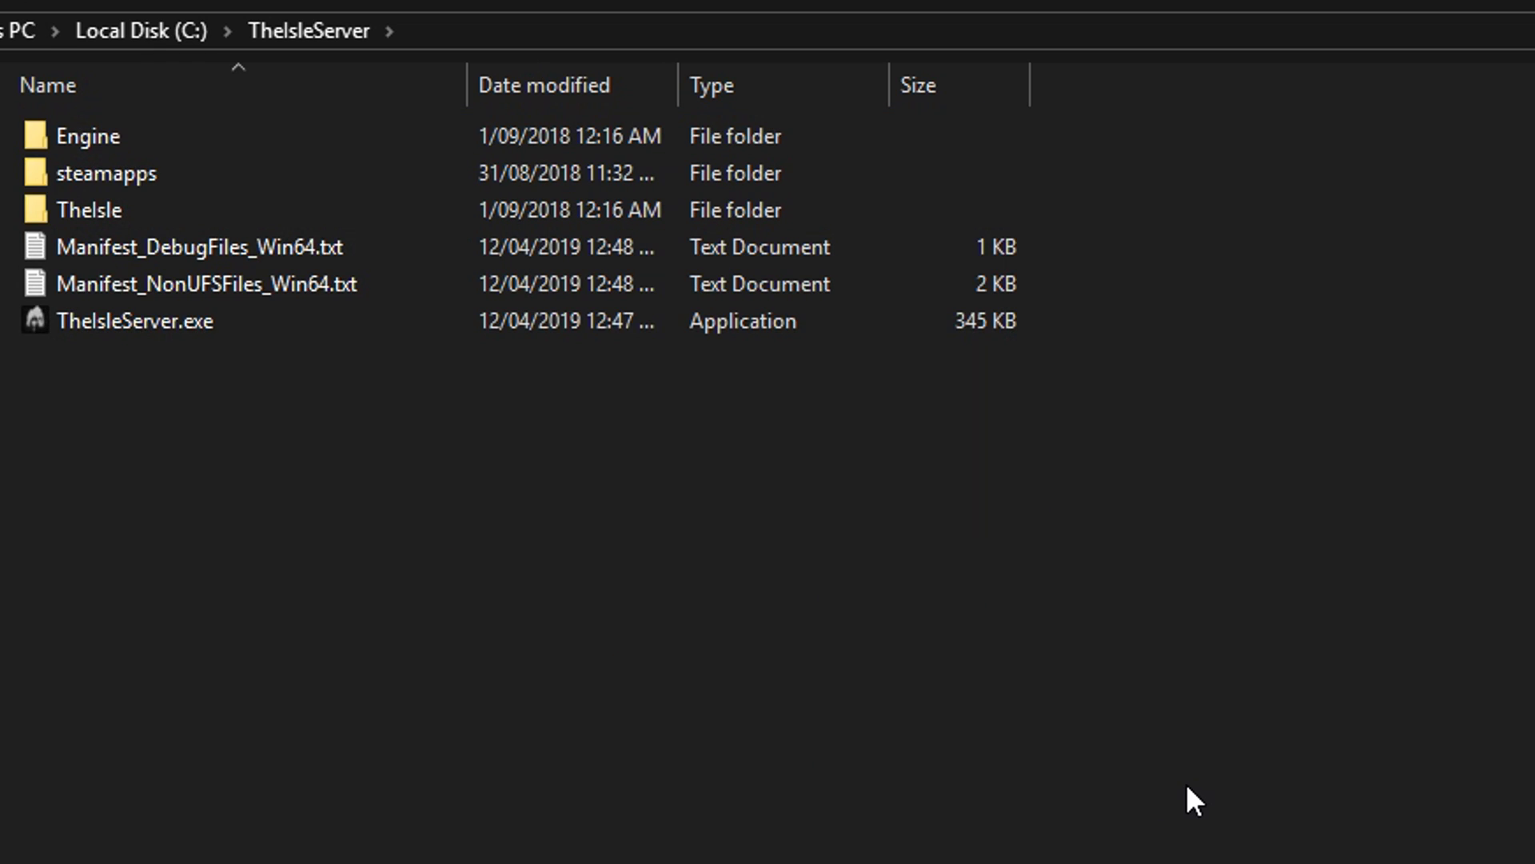